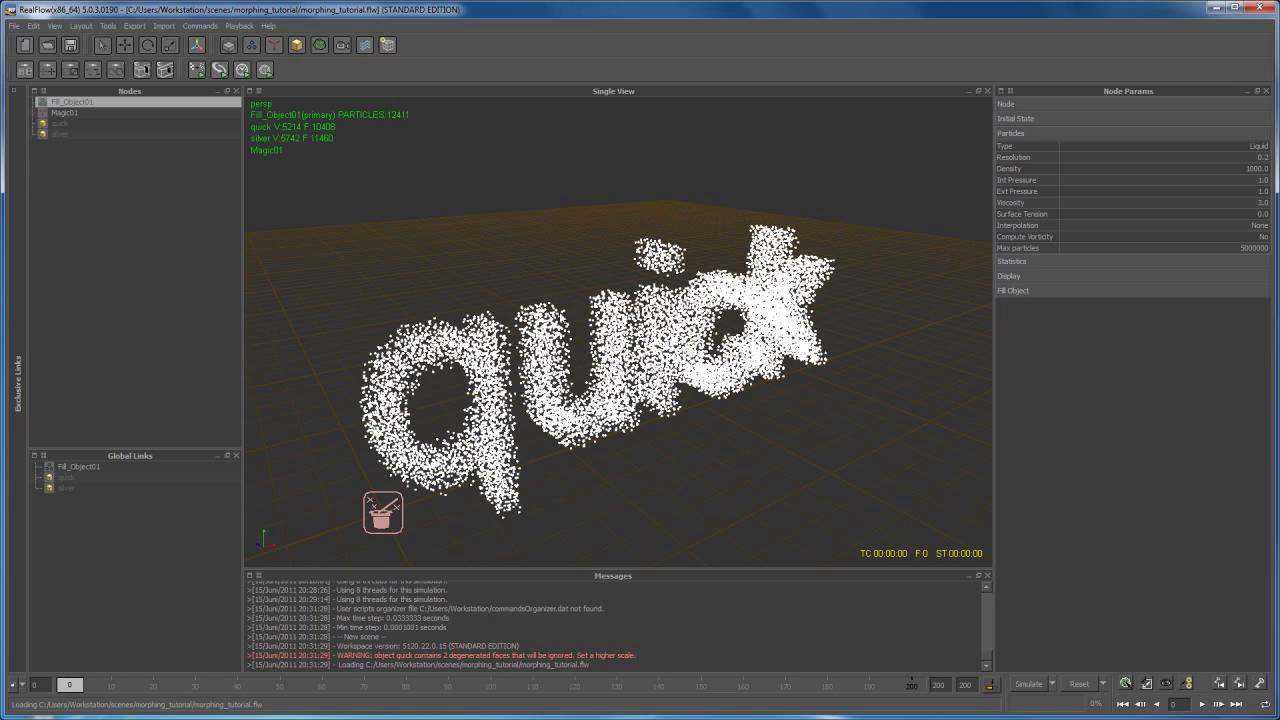
- Add a Noise Field daemon to the scene containing the particle-filled "quick" text
{"action": "left_click_drag", "start_coordinate": [660, 416], "coordinate": [588, 362], "text": "alt"}
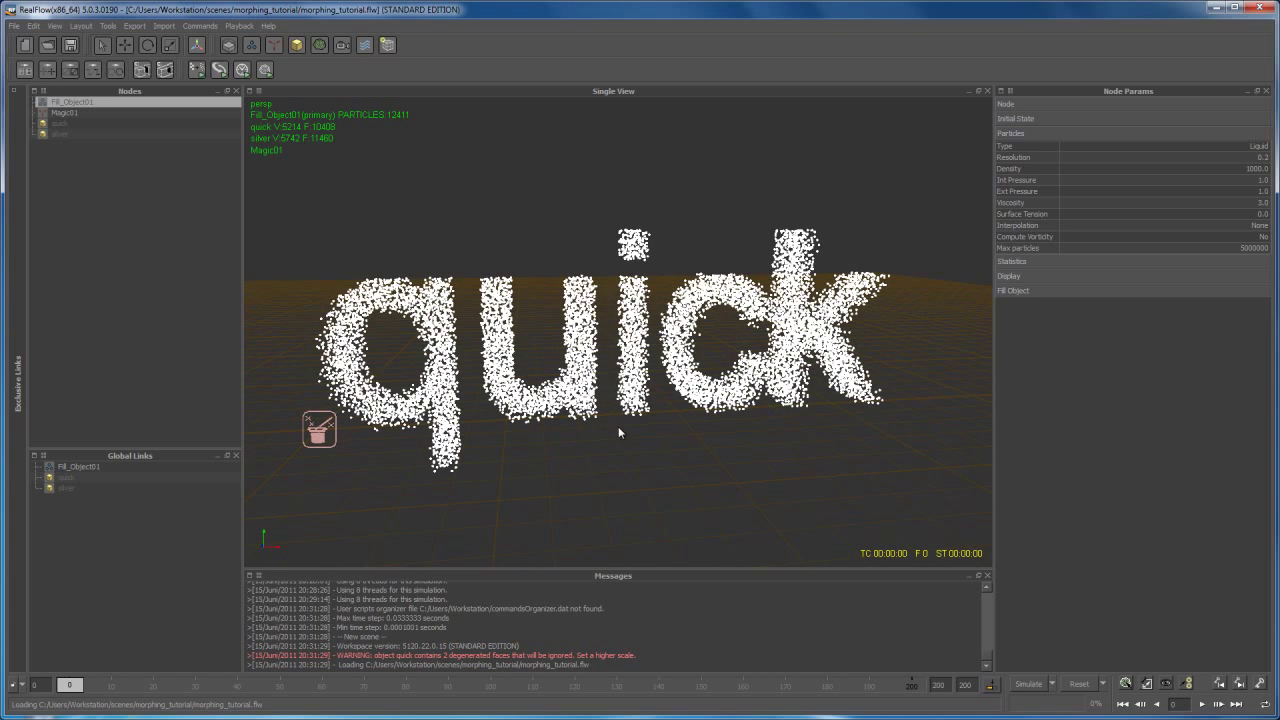
{"action": "left_click_drag", "start_coordinate": [602, 438], "coordinate": [568, 445], "text": "alt"}
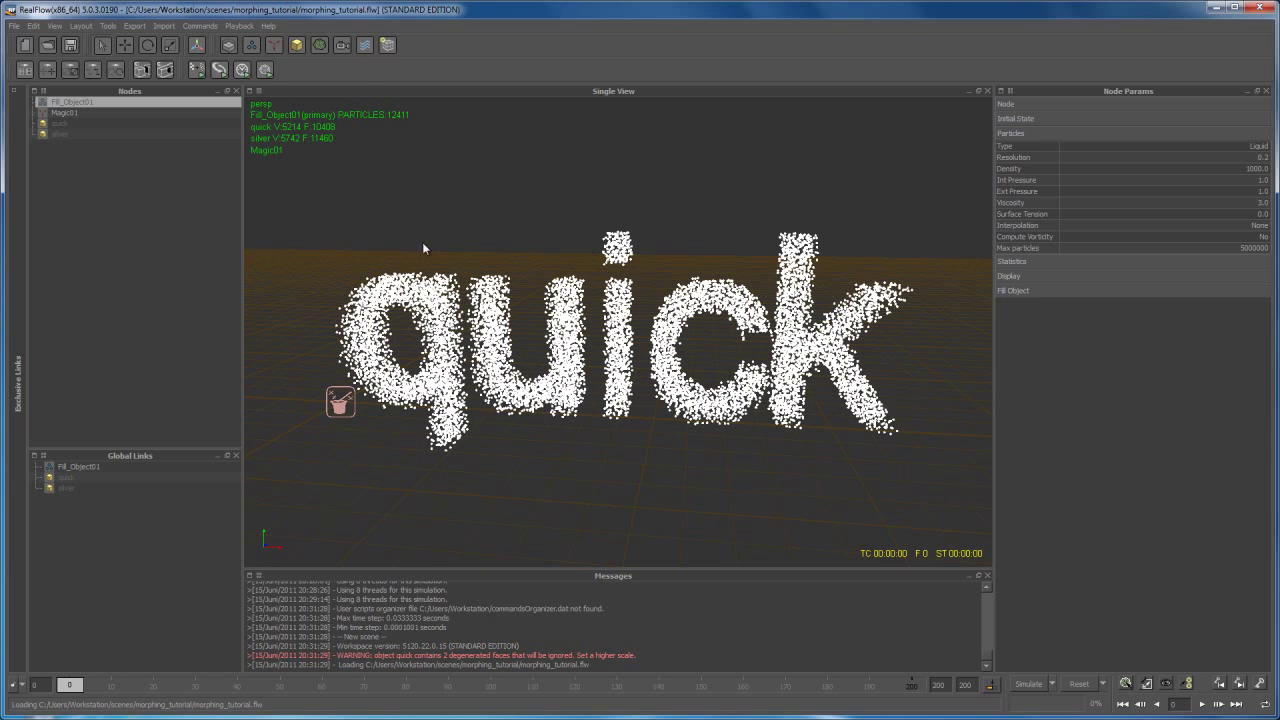
{"action": "left_click", "coordinate": [275, 46]}
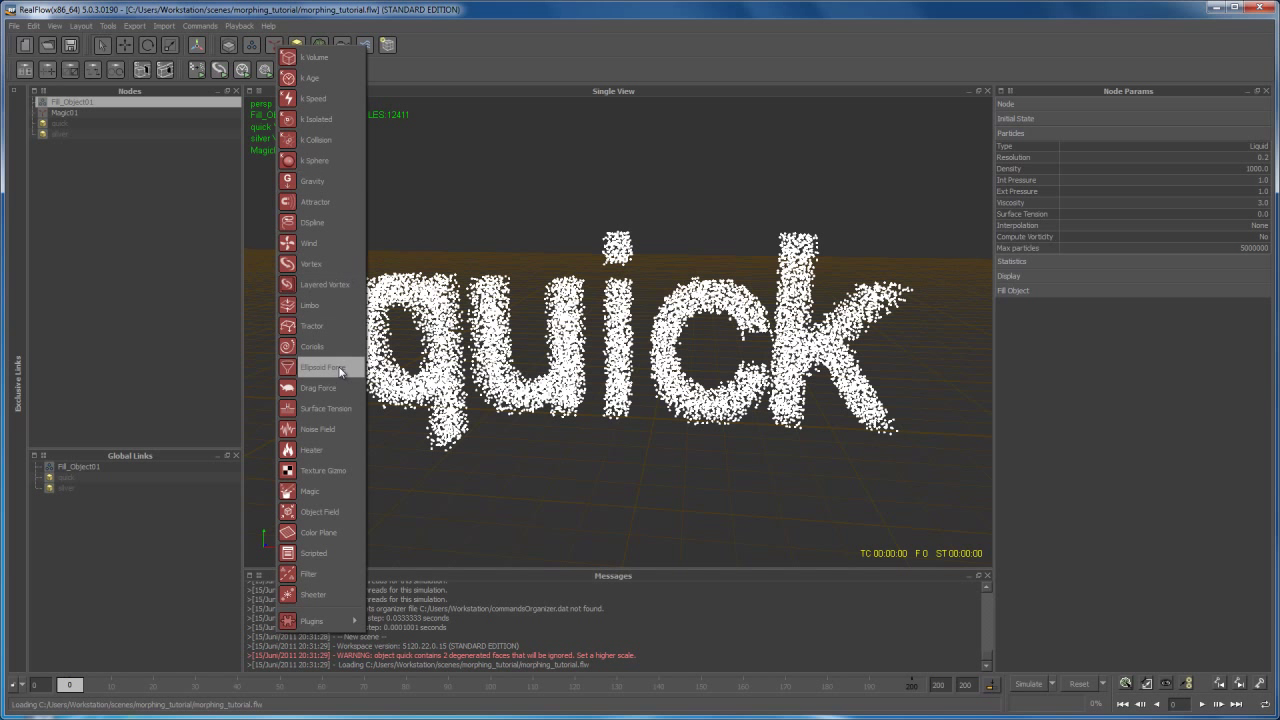
{"action": "left_click", "coordinate": [308, 432]}
{"action": "mouse_move", "coordinate": [667, 484]}
{"action": "left_mouse_down", "text": "alt"}
{"action": "mouse_move", "coordinate": [693, 476]}
{"action": "mouse_move", "coordinate": [675, 482]}
{"action": "left_mouse_up", "text": "alt"}
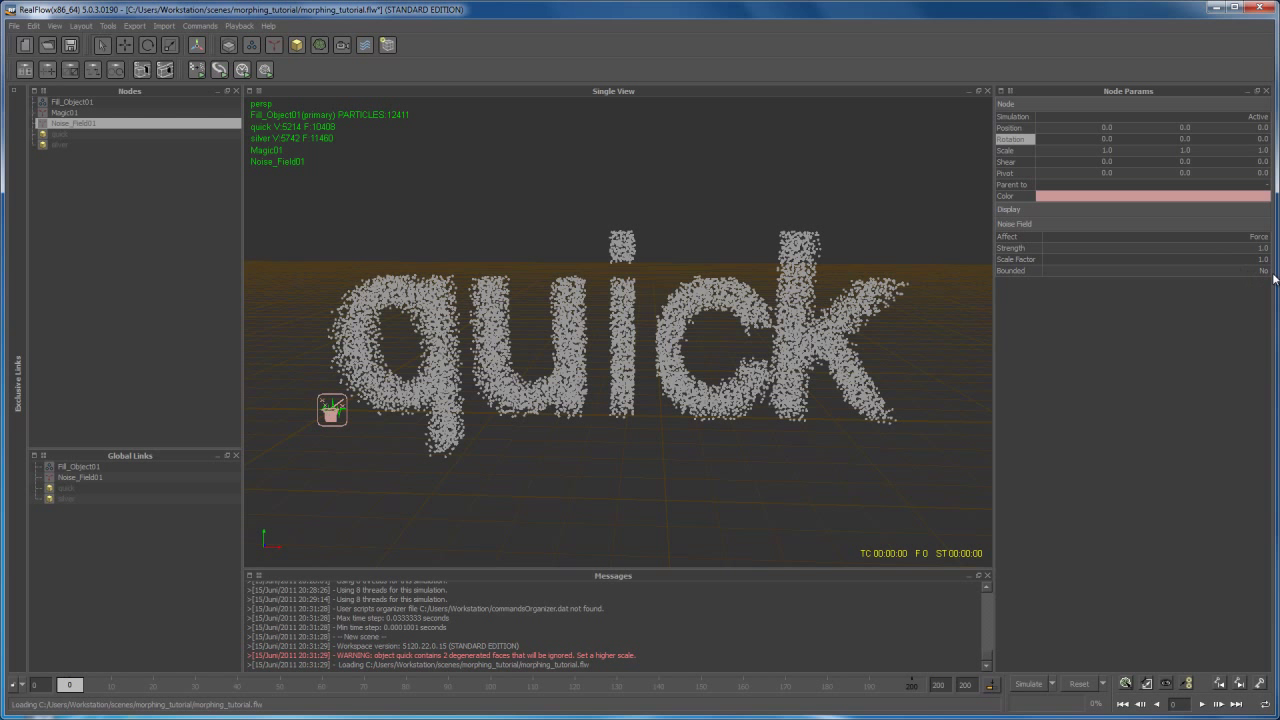
- Simulate the particles with the noise field to about frame 164, inspect the distortion, and return the timeline to frame 0
{"action": "left_click_drag", "start_coordinate": [883, 405], "coordinate": [858, 443], "text": "alt"}
{"action": "left_click", "coordinate": [898, 461]}
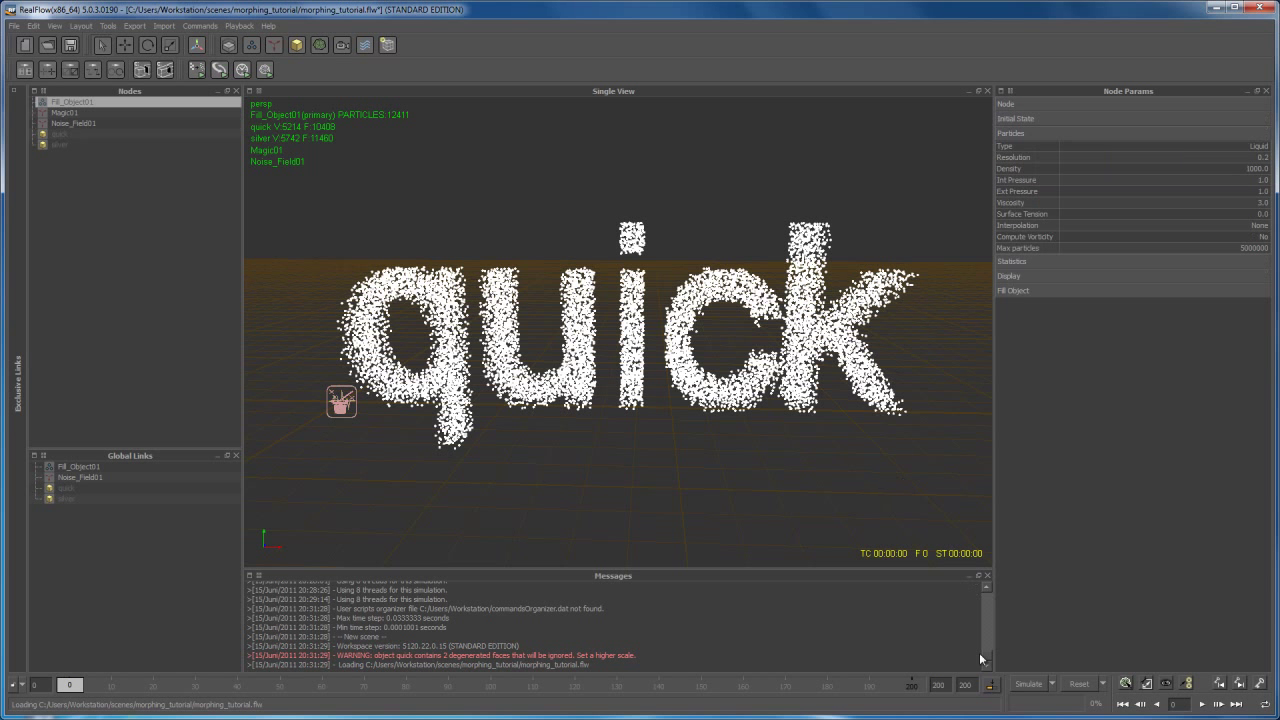
{"action": "left_click", "coordinate": [1028, 684]}
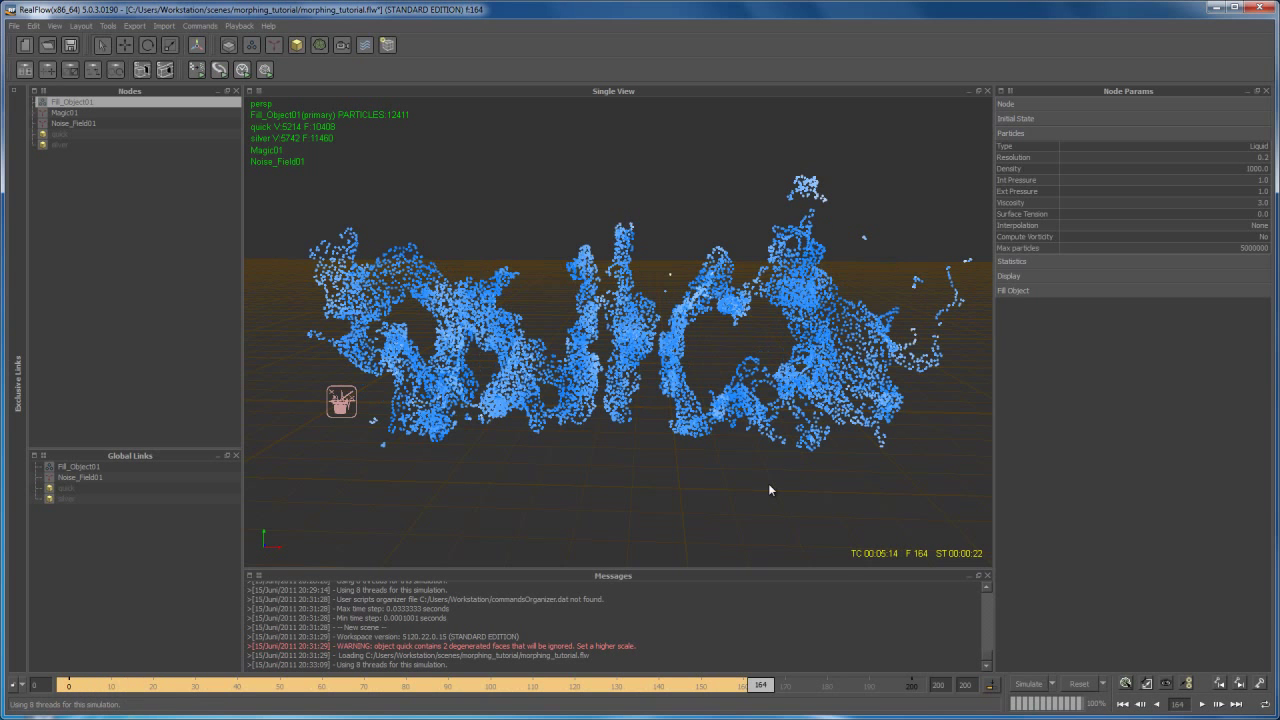
{"action": "left_click_drag", "start_coordinate": [731, 477], "coordinate": [771, 490], "text": "alt"}
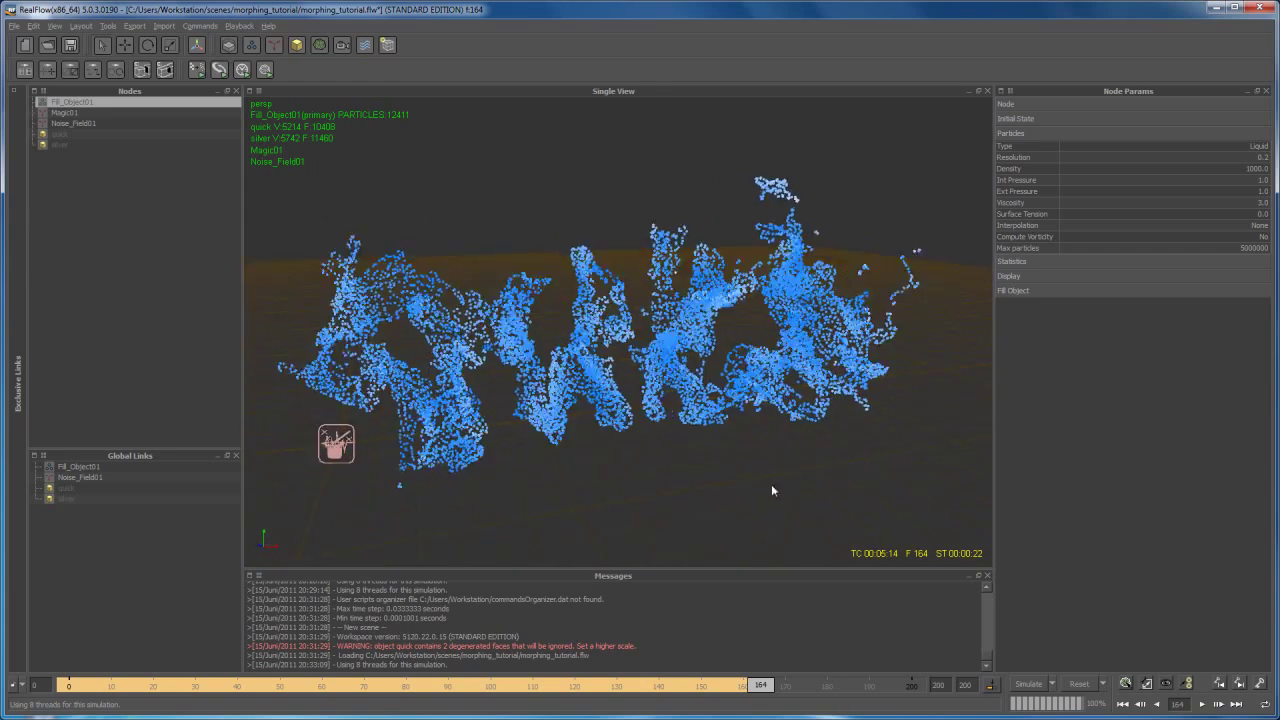
{"action": "left_click_drag", "start_coordinate": [766, 689], "coordinate": [38, 675]}
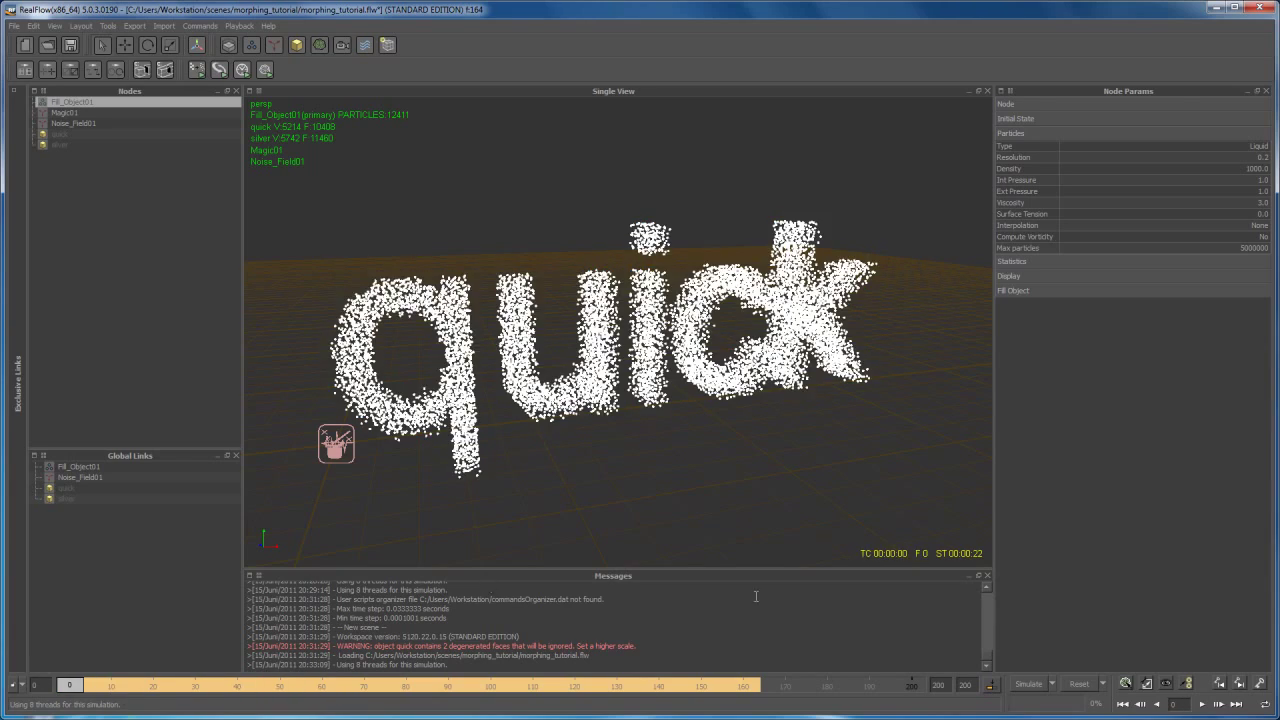
- Reset the simulation and set the strength of Noise_Field01 to 5
{"action": "left_click", "coordinate": [1087, 684]}
{"action": "left_click", "coordinate": [608, 400]}
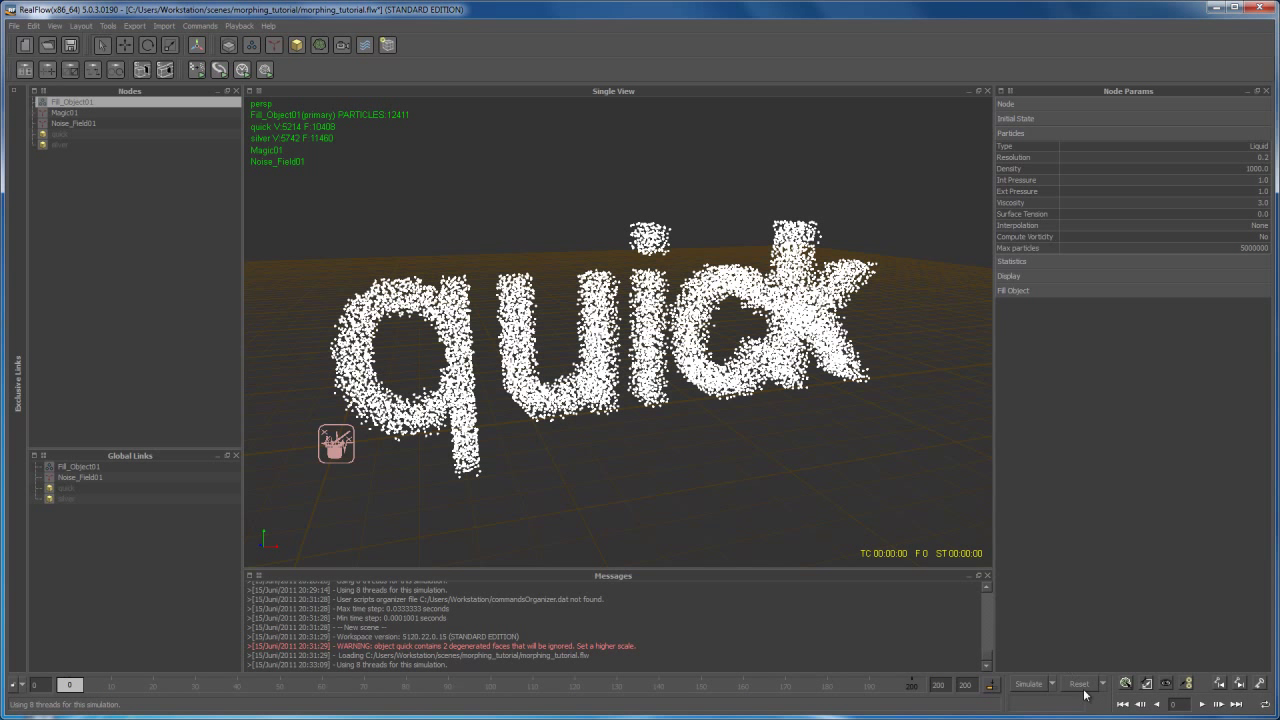
{"action": "left_click_drag", "start_coordinate": [697, 460], "coordinate": [650, 452], "text": "alt"}
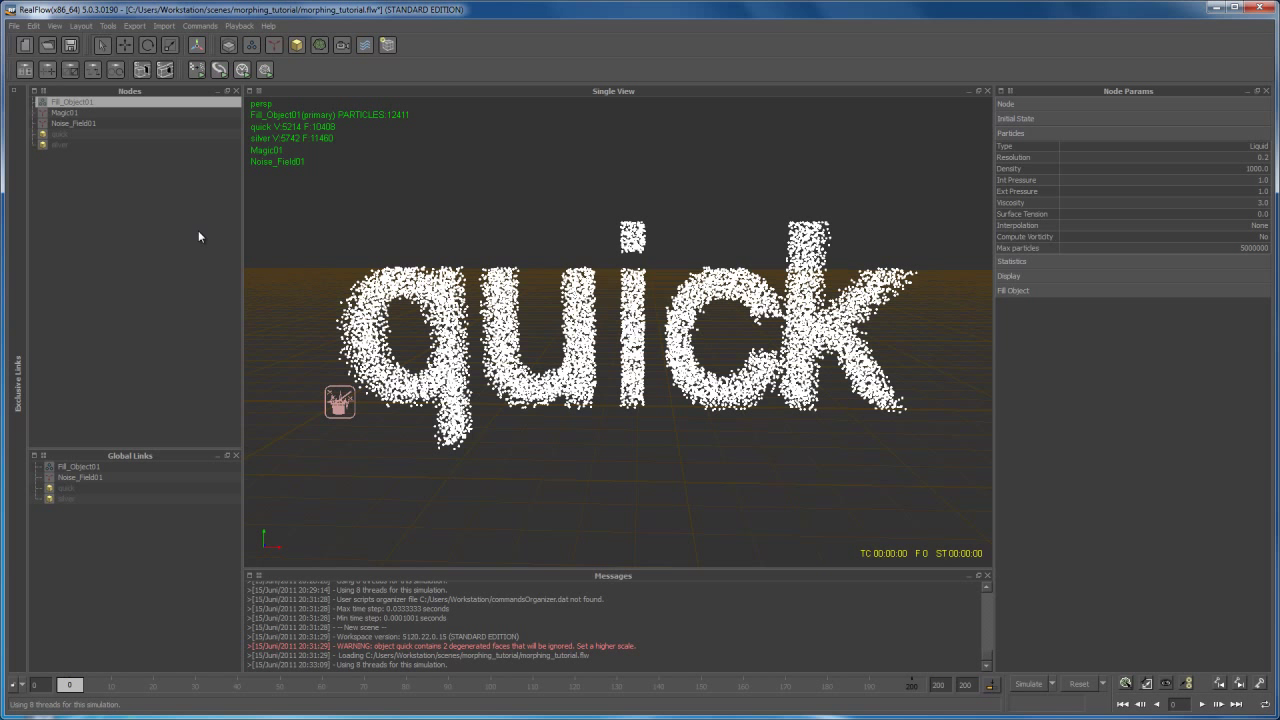
{"action": "left_click", "coordinate": [90, 123]}
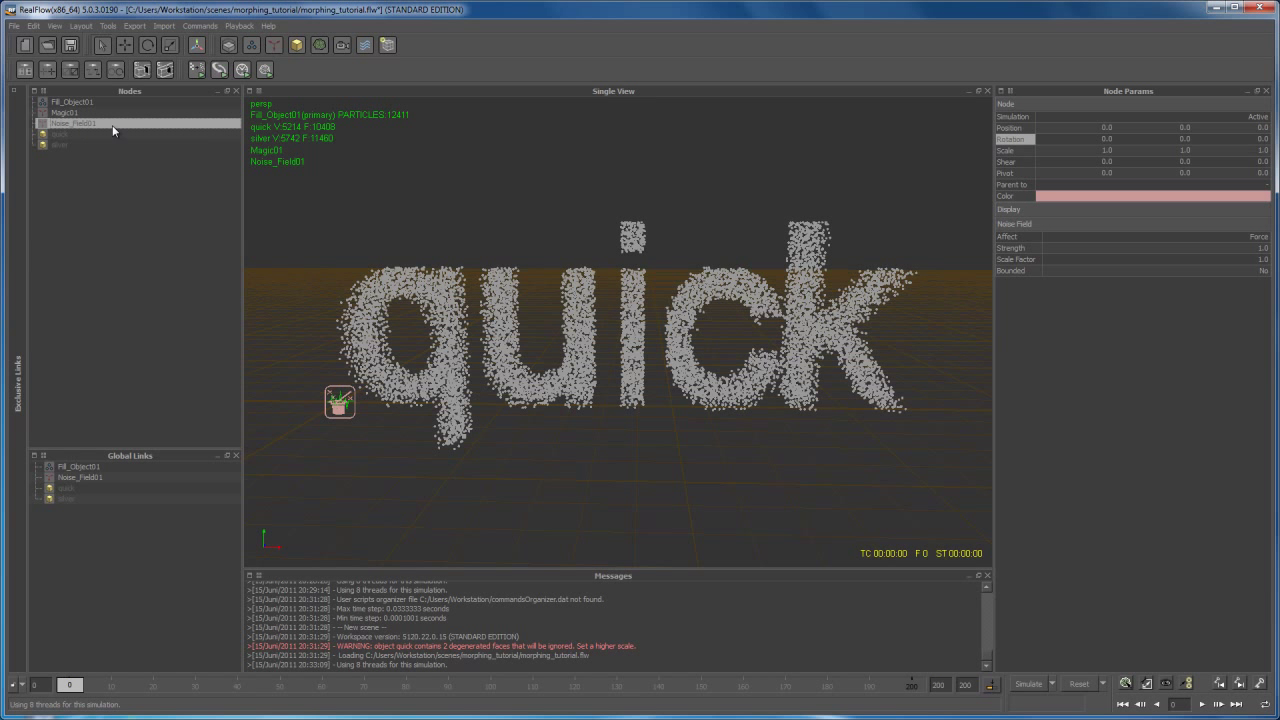
{"action": "left_click", "coordinate": [1261, 249]}
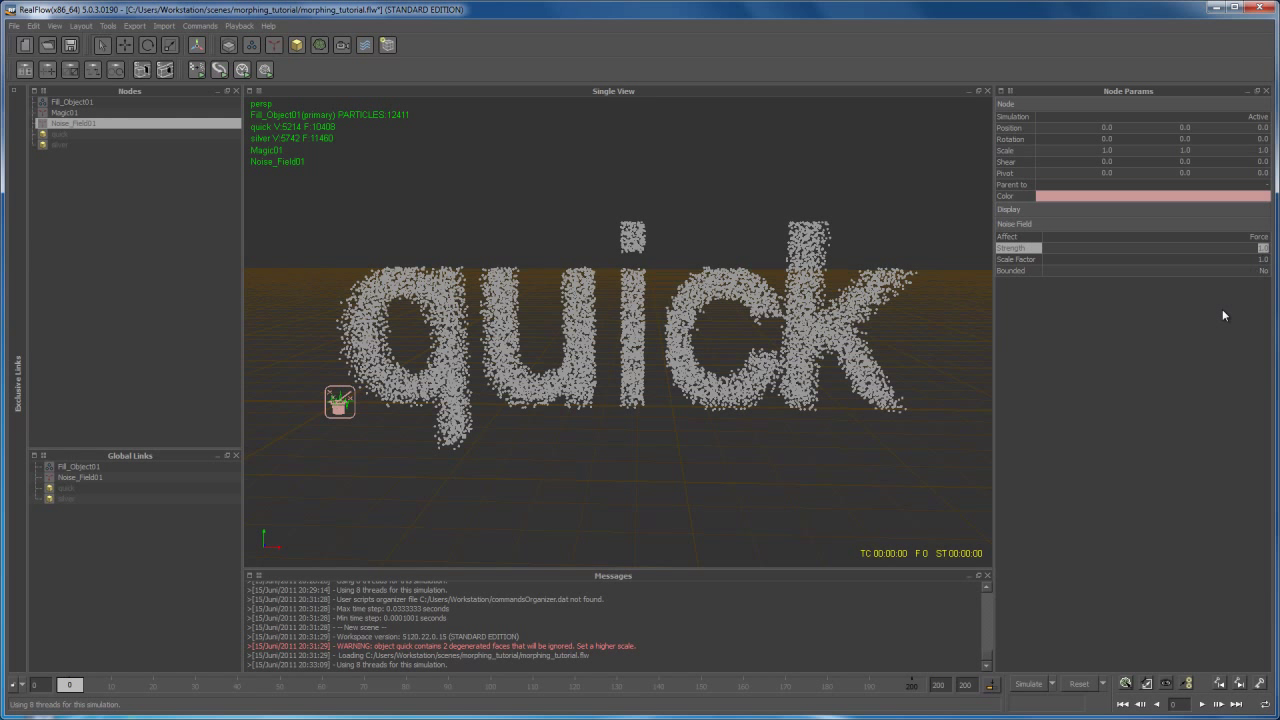
{"action": "type", "text": "5"}
{"action": "key", "text": "Return"}
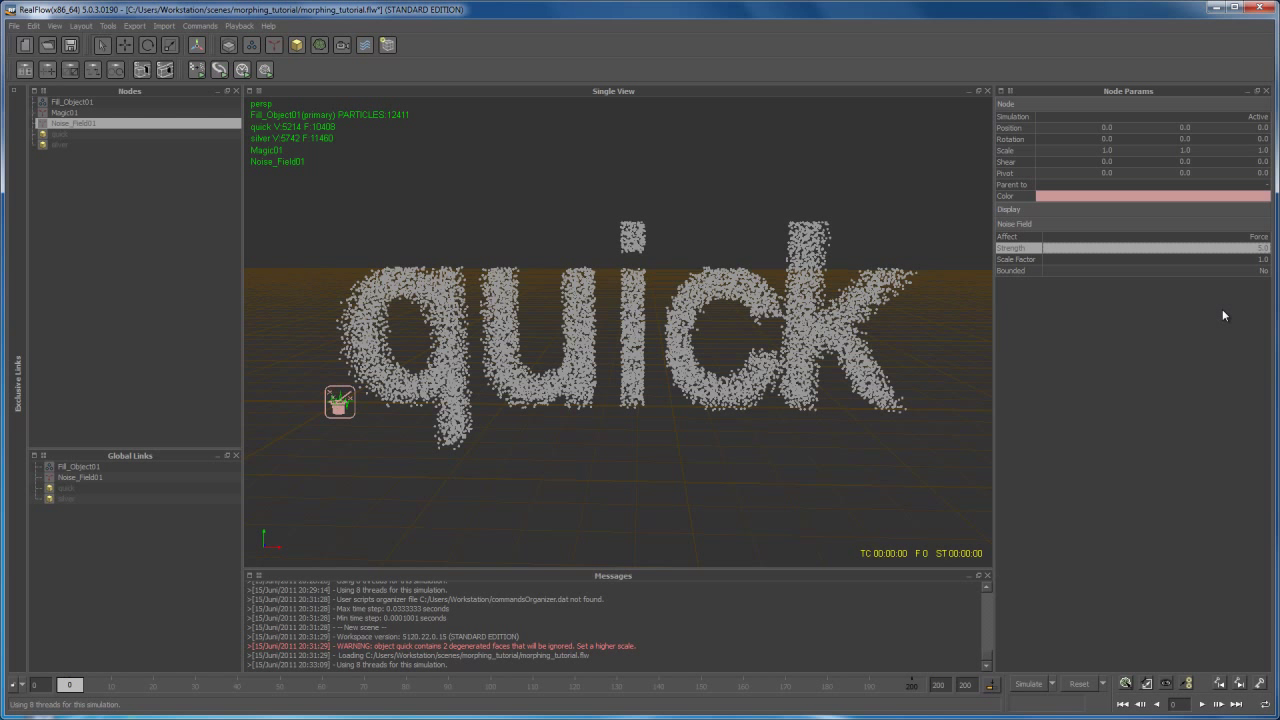
- Simulate the stronger noise field to about frame 73 and examine the particle distortion at frame 60 from several angles
{"action": "left_click", "coordinate": [1025, 684]}
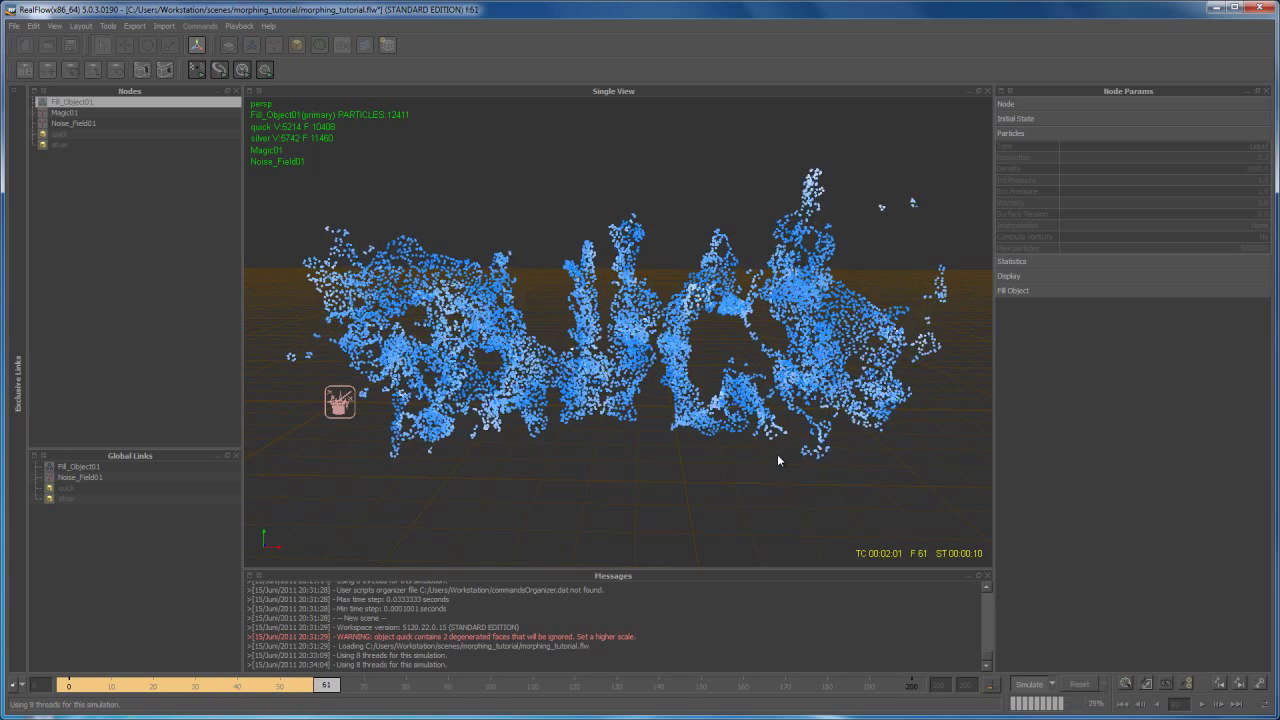
{"action": "left_click", "coordinate": [1032, 685]}
{"action": "left_click_drag", "start_coordinate": [654, 497], "coordinate": [439, 633], "text": "alt"}
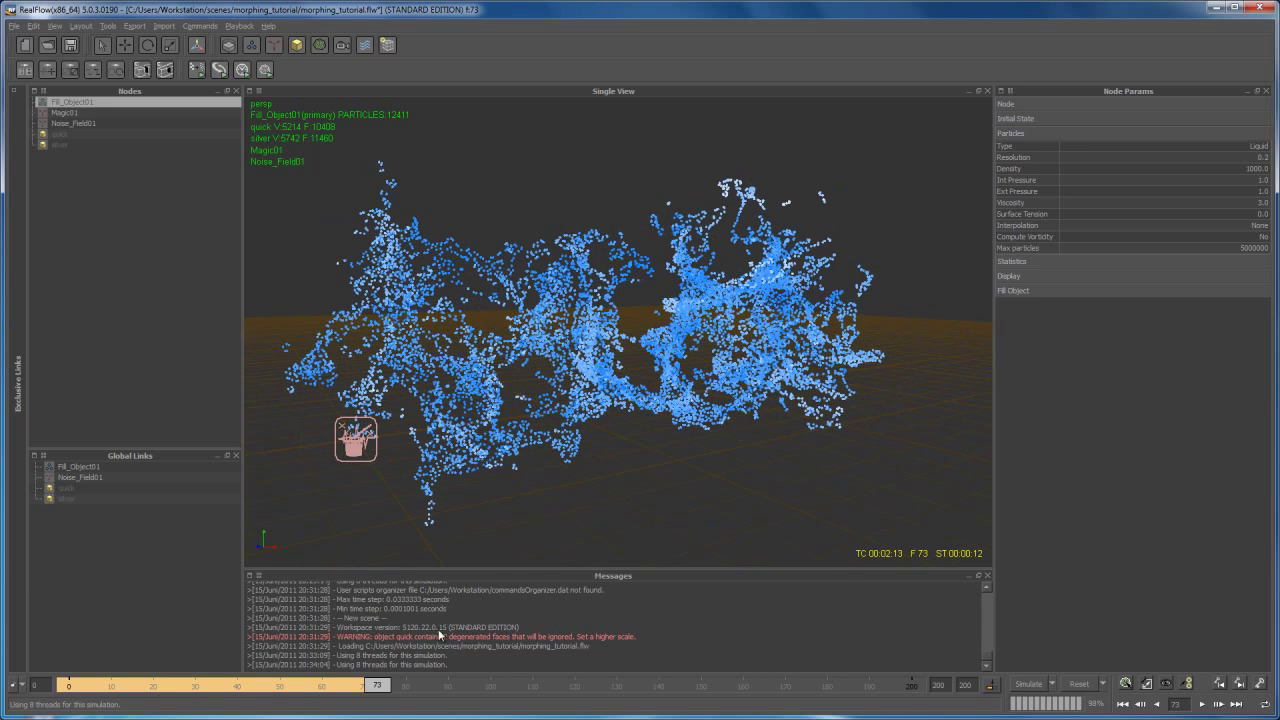
{"action": "left_click_drag", "start_coordinate": [380, 690], "coordinate": [324, 690]}
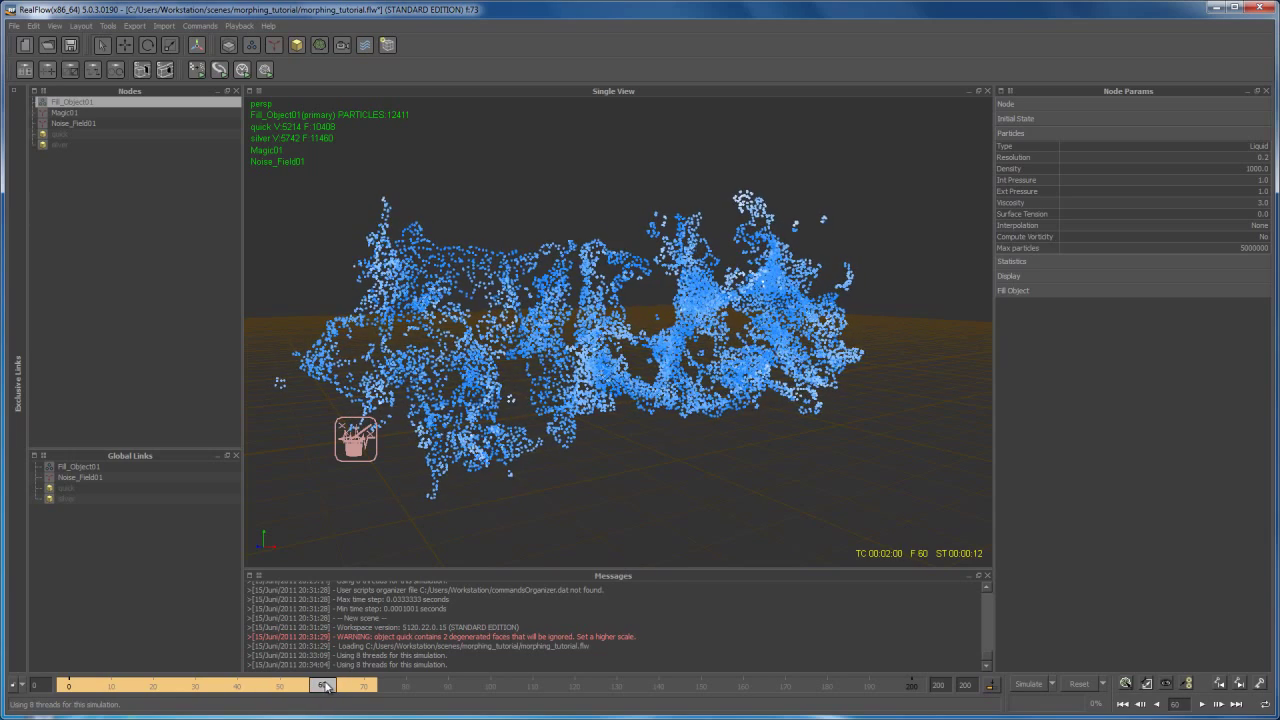
{"action": "left_click_drag", "start_coordinate": [466, 567], "coordinate": [621, 472], "text": "alt"}
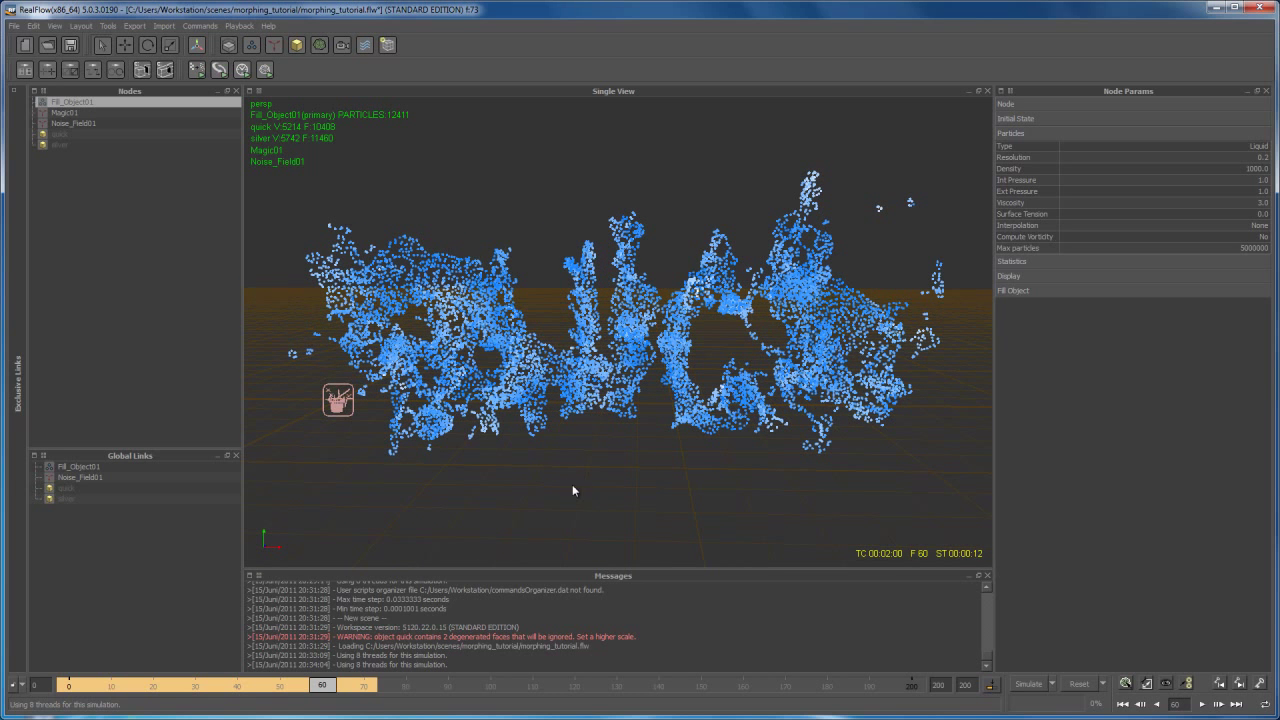
{"action": "left_click_drag", "start_coordinate": [511, 426], "coordinate": [695, 398], "text": "alt"}
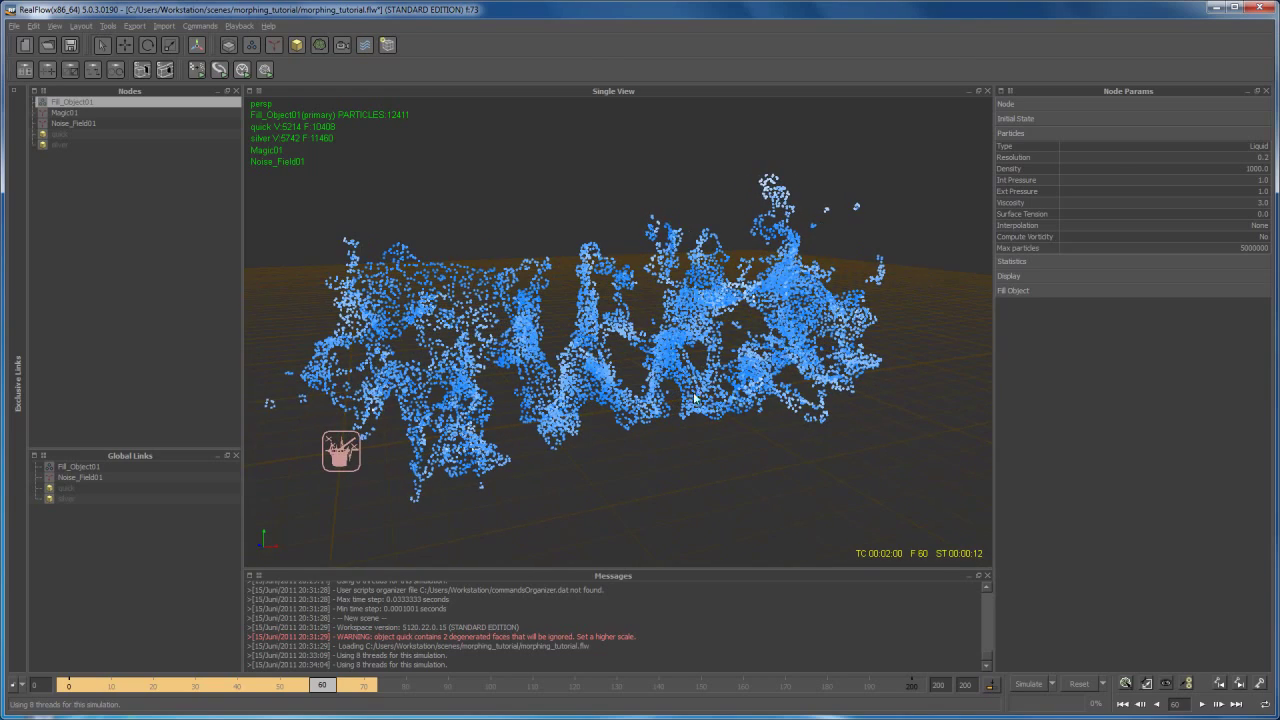
{"action": "left_click", "coordinate": [1029, 105]}
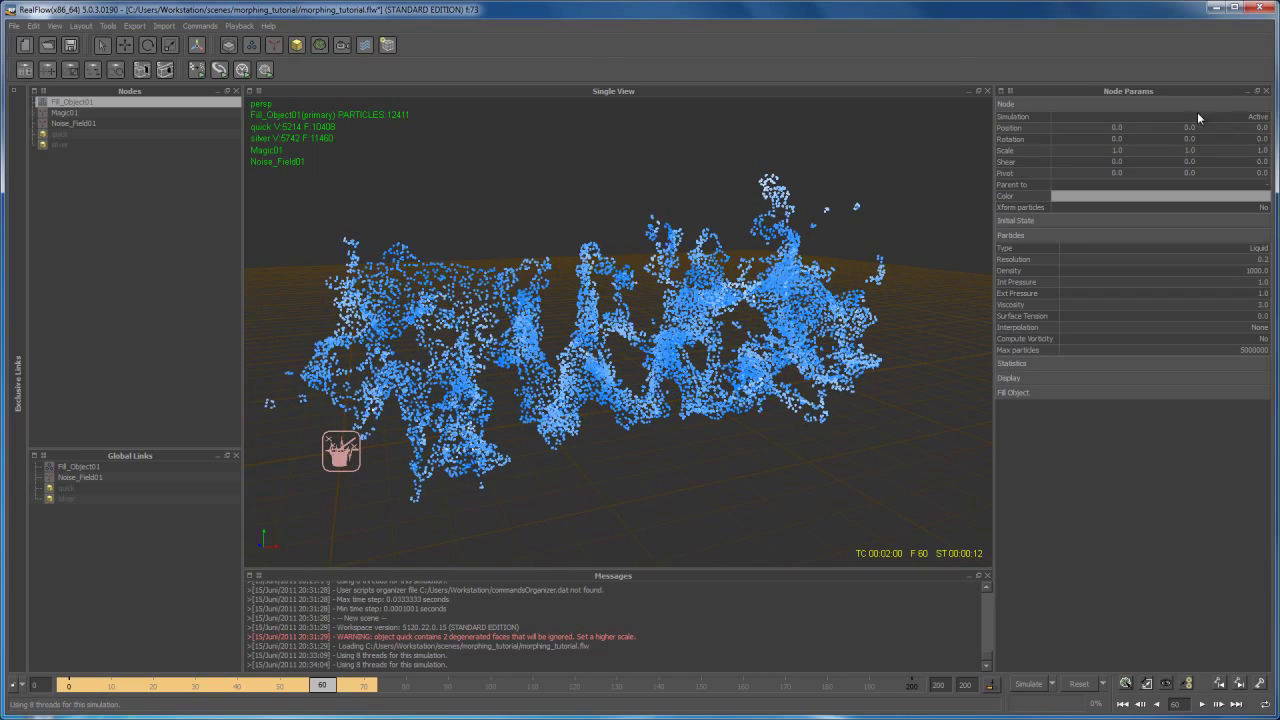
{"action": "left_click_drag", "start_coordinate": [698, 403], "coordinate": [617, 441], "text": "alt"}
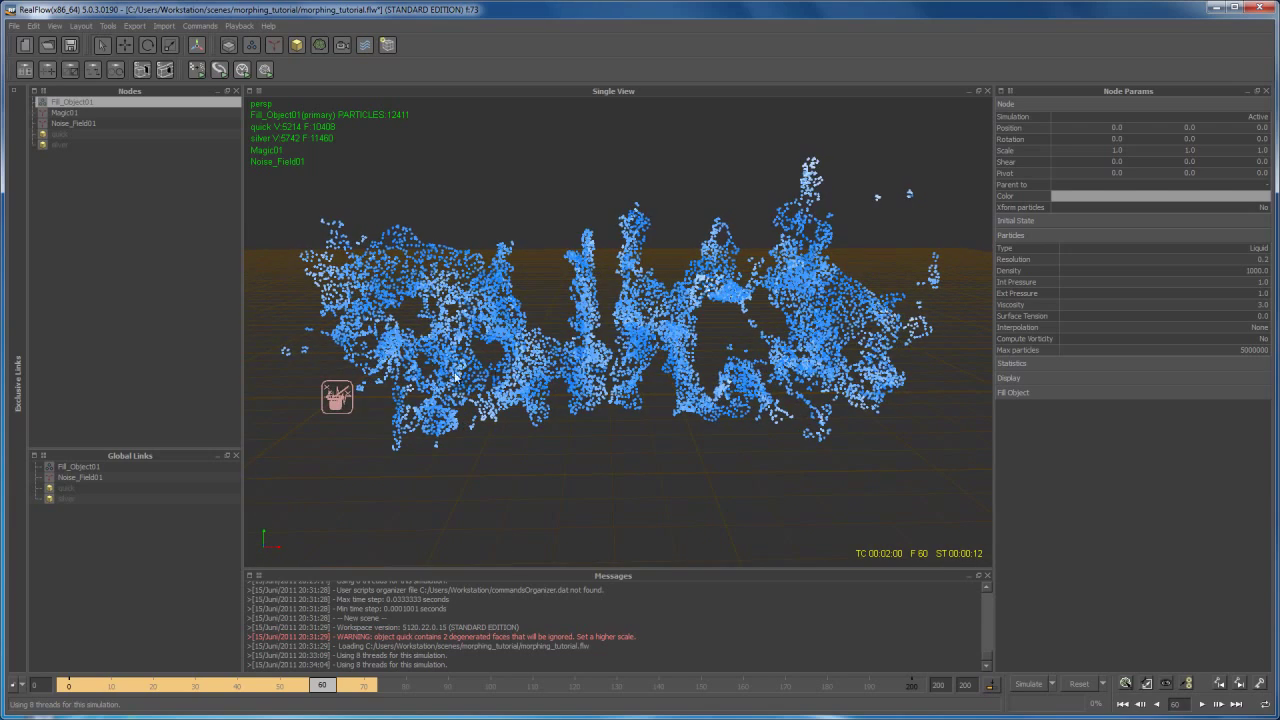
- Remove Noise_Field01 from the global links and reset the simulation to frame 0
{"action": "left_click", "coordinate": [96, 477]}
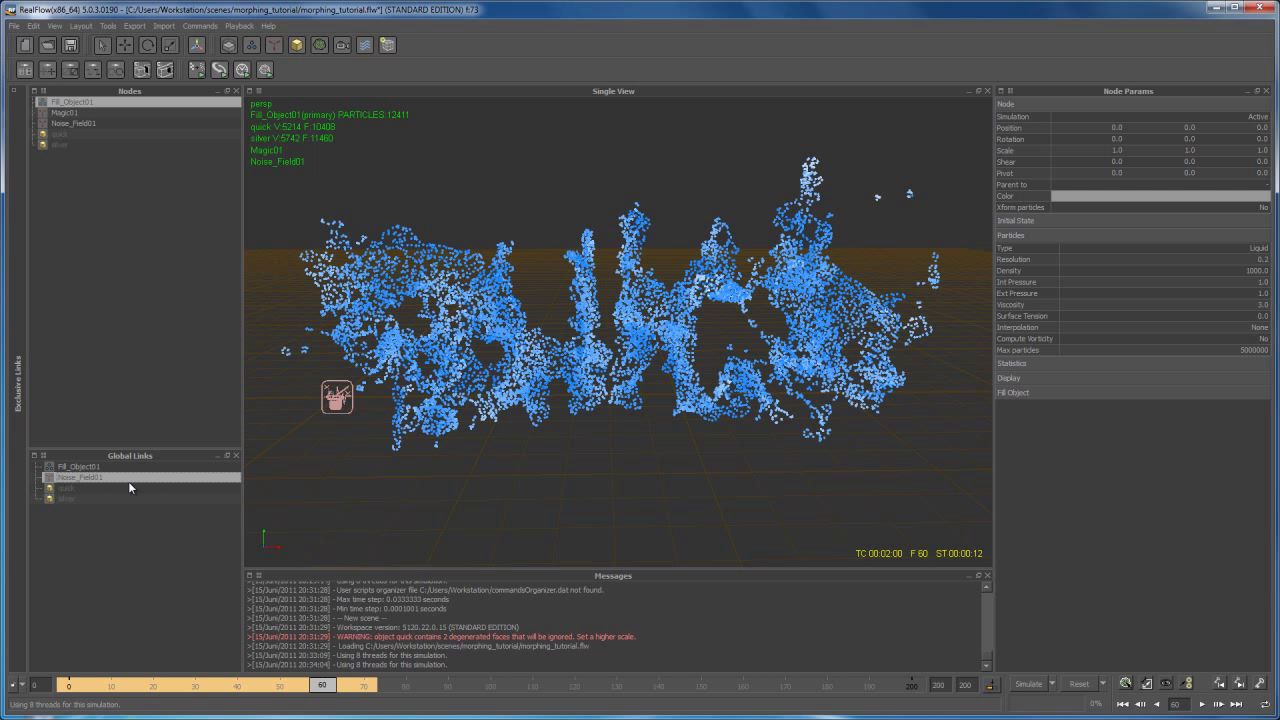
{"action": "key", "text": "Delete"}
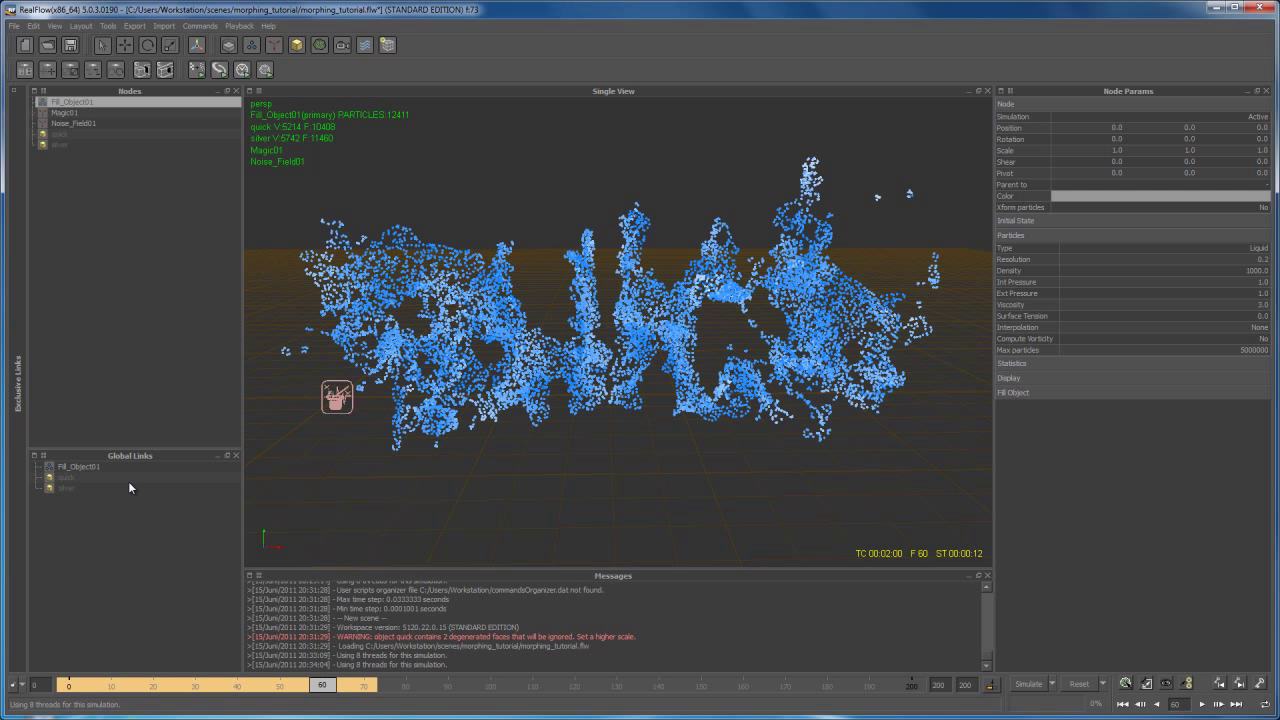
{"action": "left_click", "coordinate": [1082, 687]}
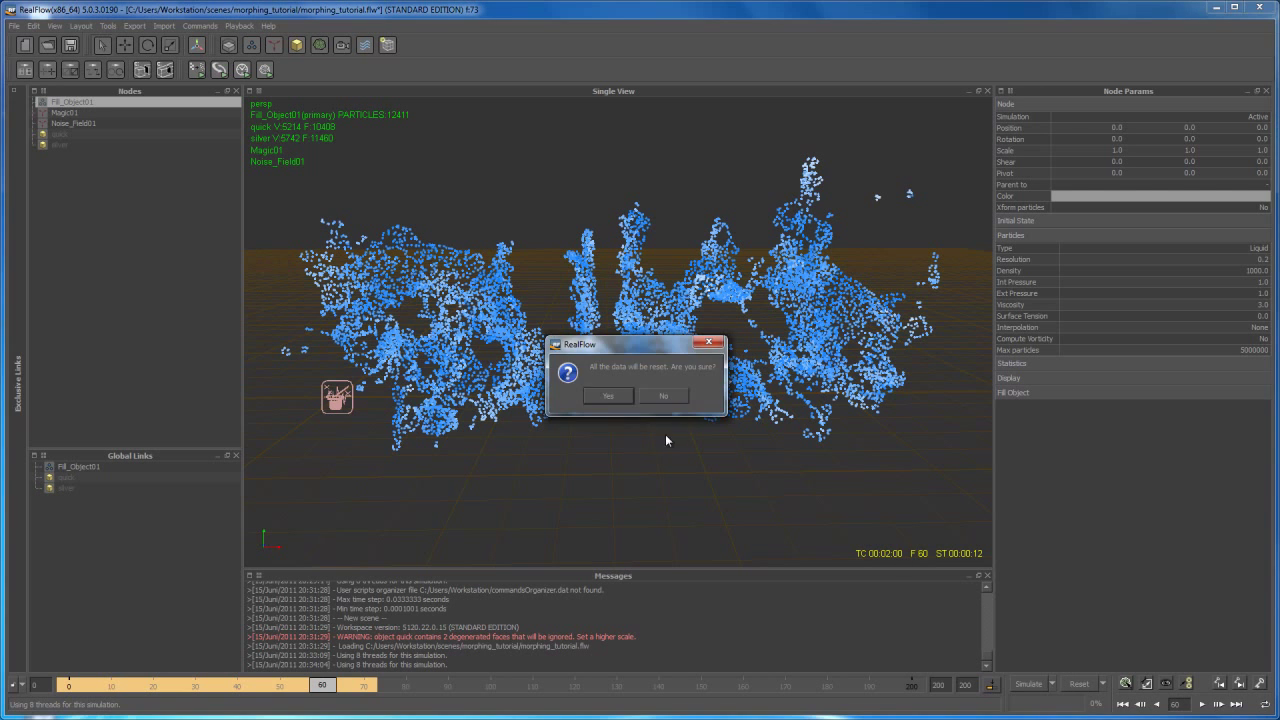
{"action": "left_click", "coordinate": [609, 396]}
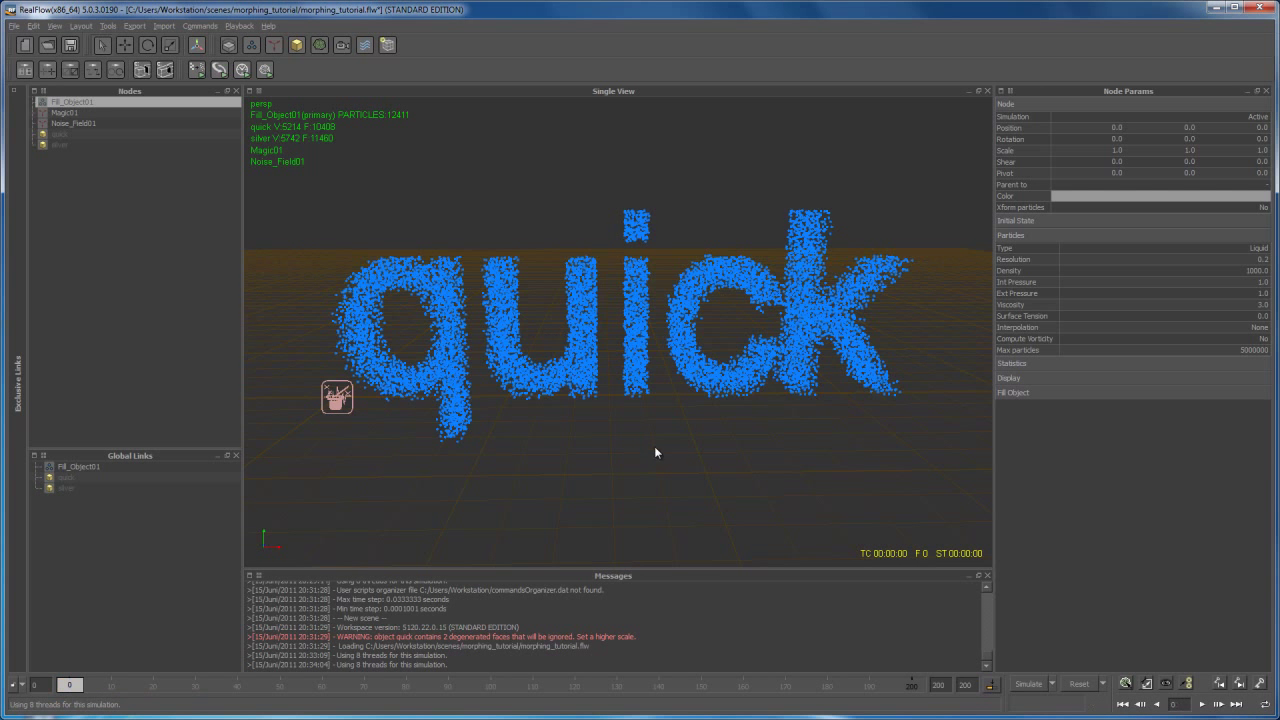
- Add a DSpline daemon to the scene
{"action": "left_click", "coordinate": [274, 45]}
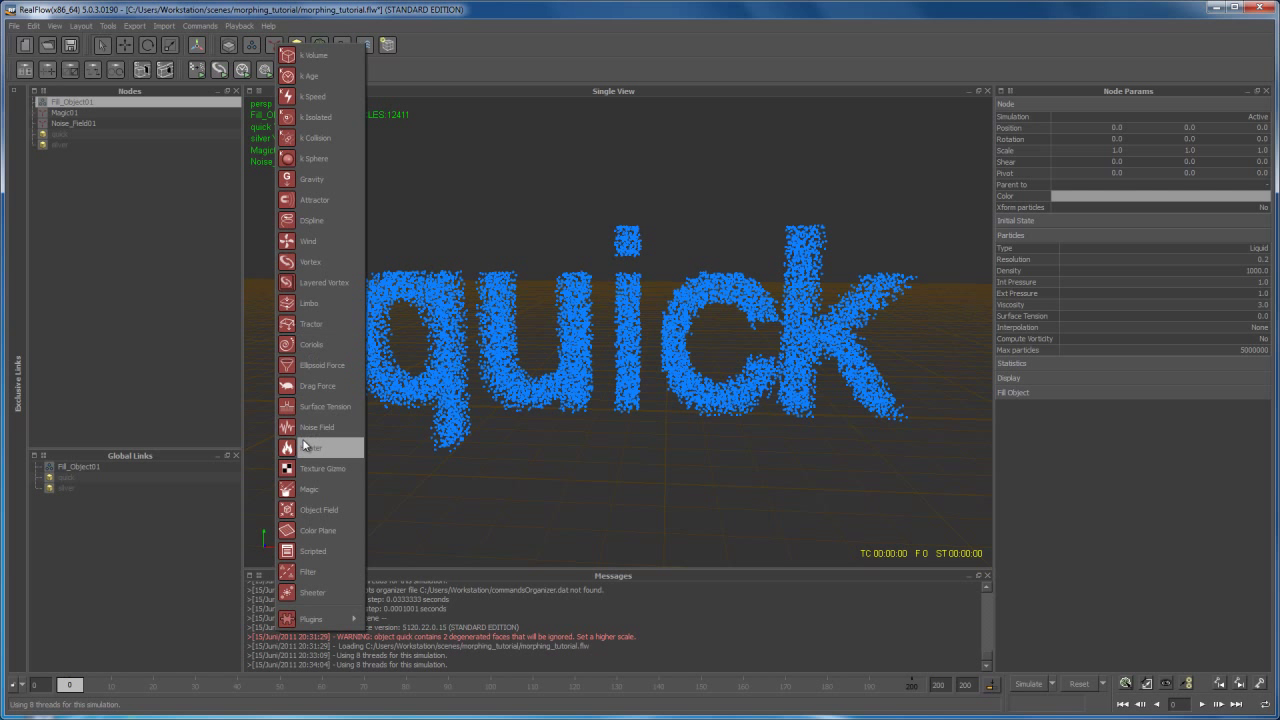
{"action": "left_click", "coordinate": [301, 222]}
{"action": "mouse_move", "coordinate": [510, 486]}
{"action": "left_mouse_down", "text": "alt"}
{"action": "mouse_move", "coordinate": [605, 472]}
{"action": "mouse_move", "coordinate": [551, 480]}
{"action": "mouse_move", "coordinate": [529, 500]}
{"action": "mouse_move", "coordinate": [526, 489]}
{"action": "left_mouse_up", "text": "alt"}
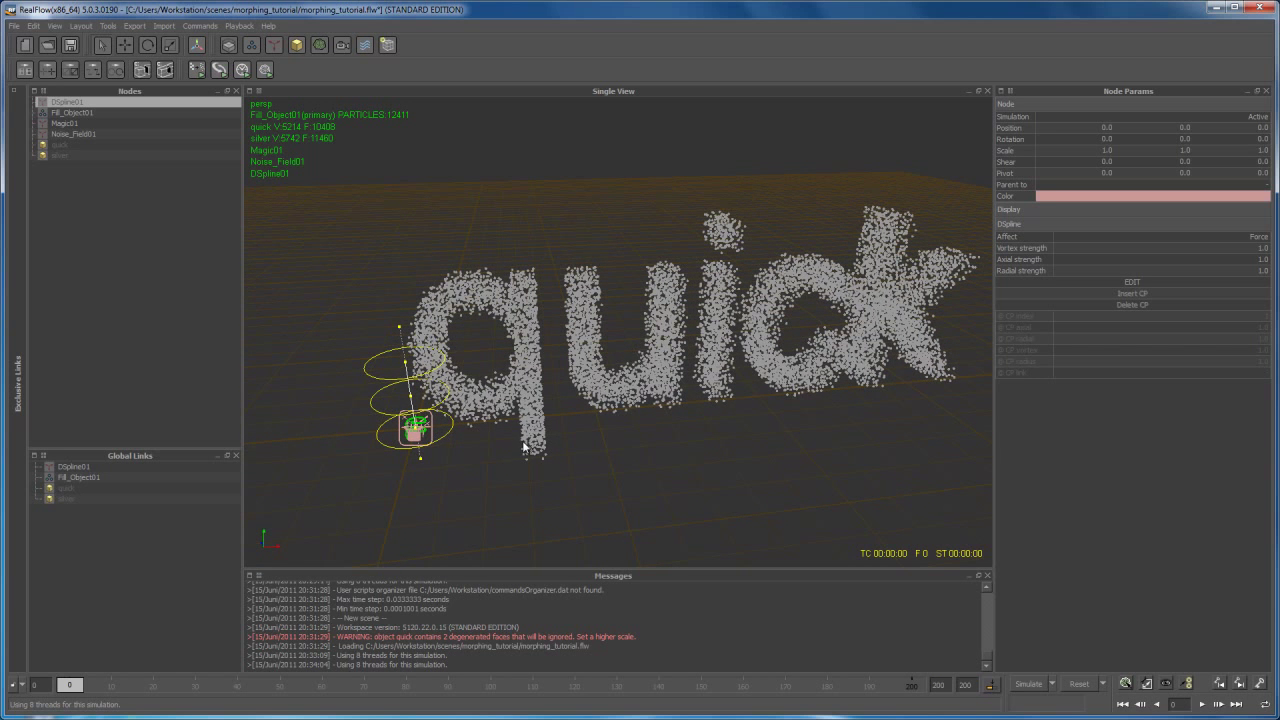
- Rotate DSpline01 to 90 degrees around its Z axis
{"action": "key", "text": "w"}
{"action": "key", "text": "e"}
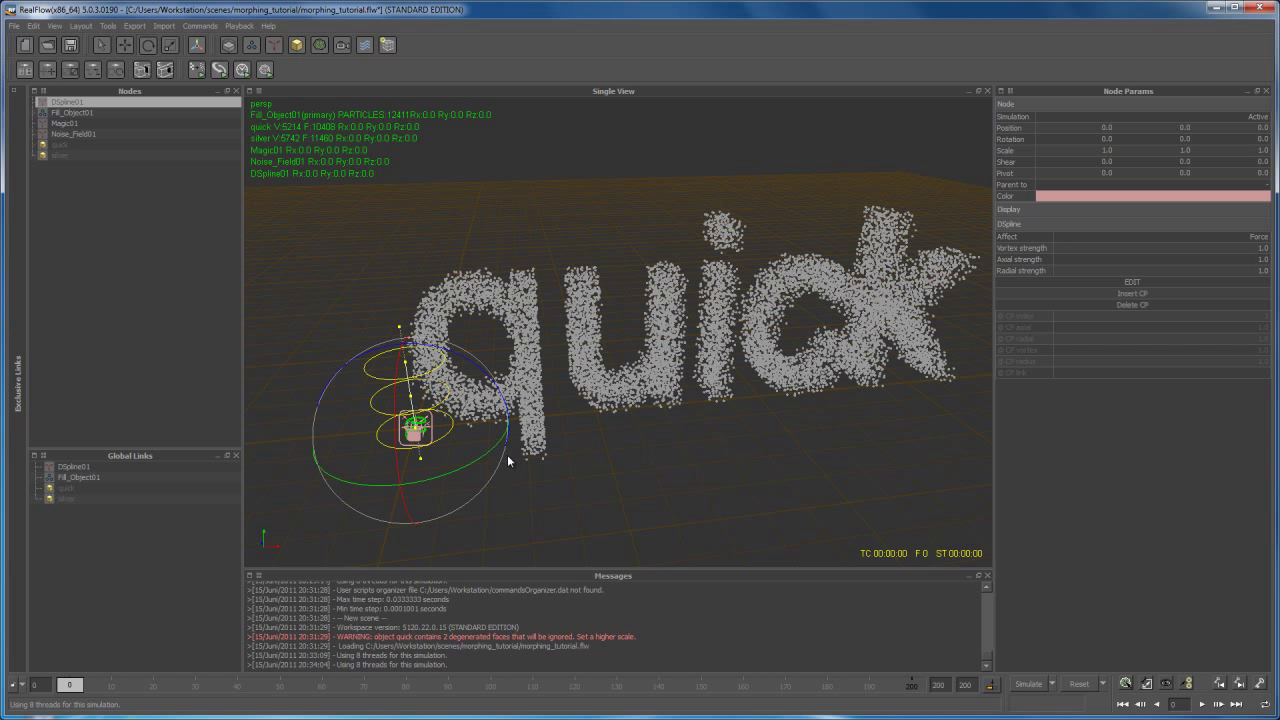
{"action": "key", "text": "r"}
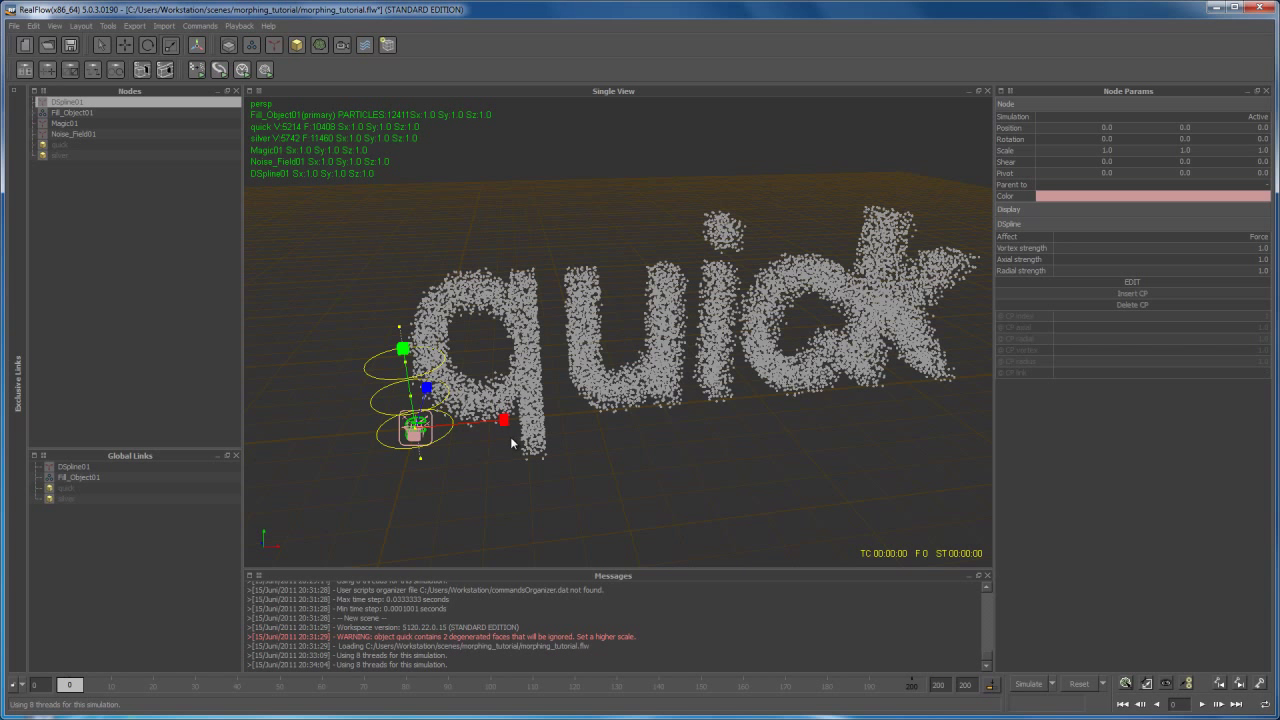
{"action": "key", "text": "e"}
{"action": "left_click_drag", "start_coordinate": [503, 437], "coordinate": [400, 440], "text": "alt"}
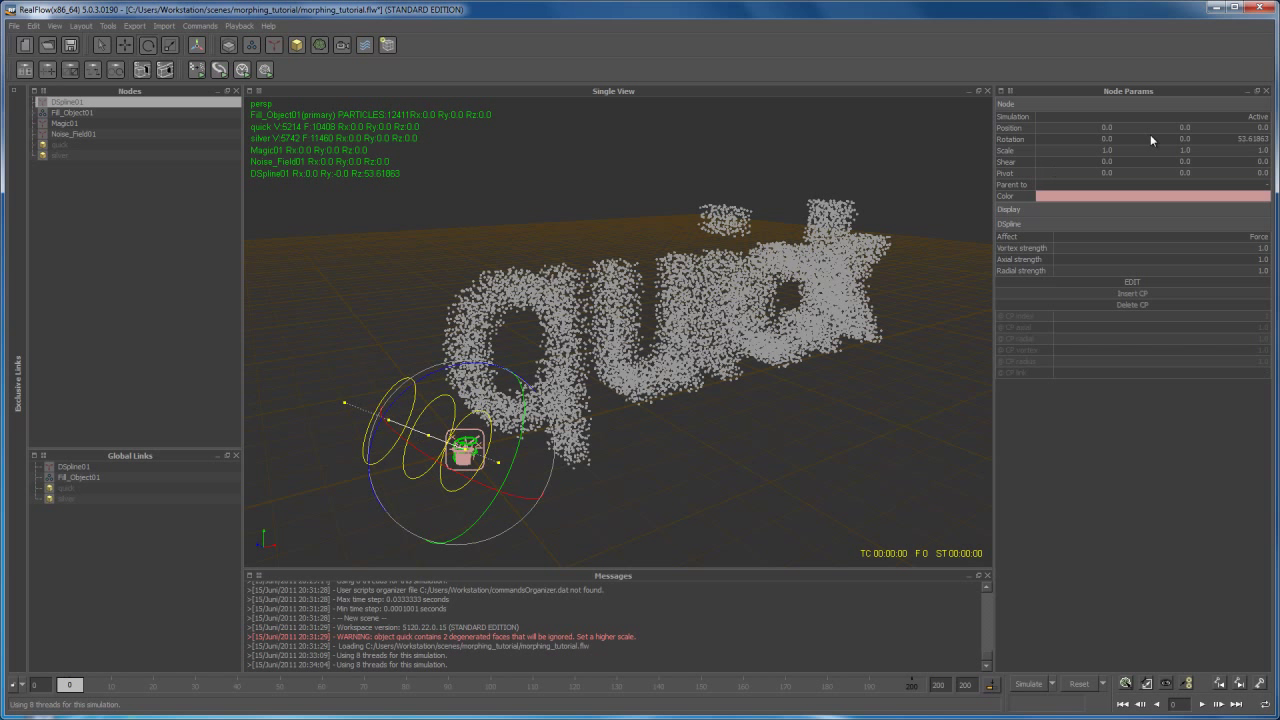
{"action": "double_click", "coordinate": [1248, 139]}
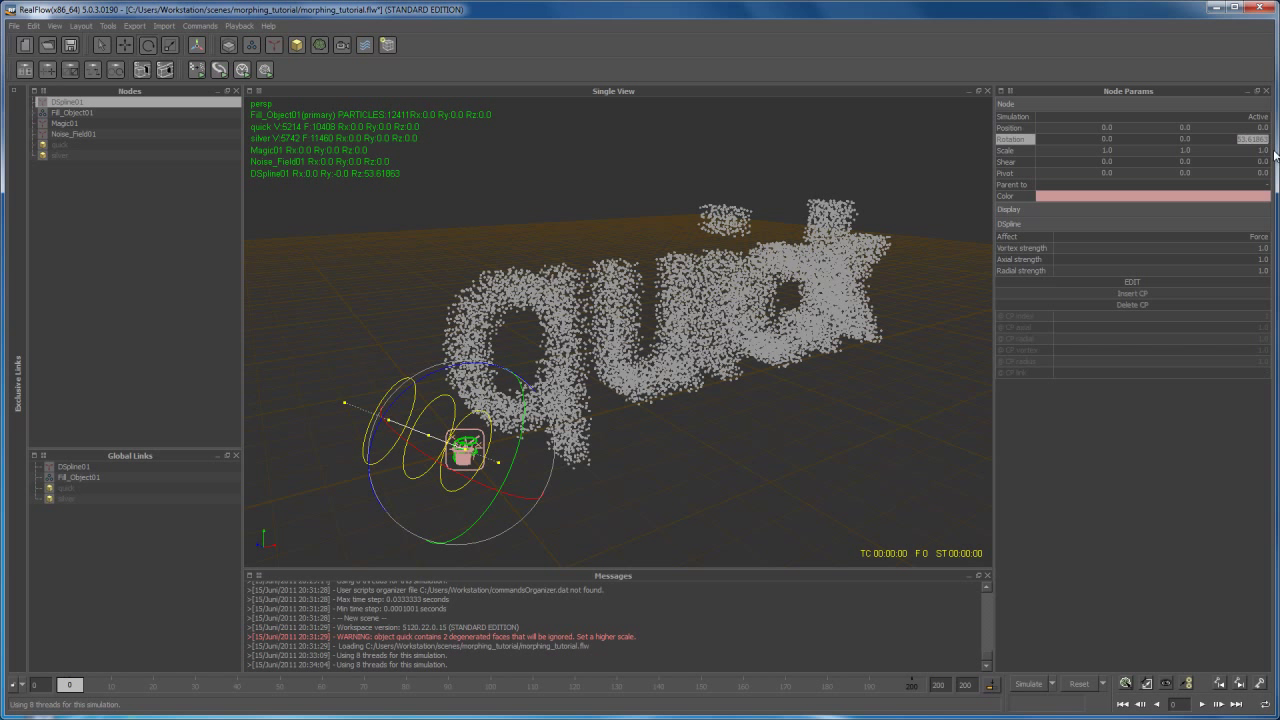
{"action": "key", "text": "Return"}
- Move DSpline01 to the far end of the text at about X 18.16, Y 2.30, Z 0.95
{"action": "key", "text": "w"}
{"action": "left_click_drag", "start_coordinate": [618, 441], "coordinate": [515, 478], "text": "alt"}
{"action": "left_click_drag", "start_coordinate": [380, 412], "coordinate": [695, 412]}
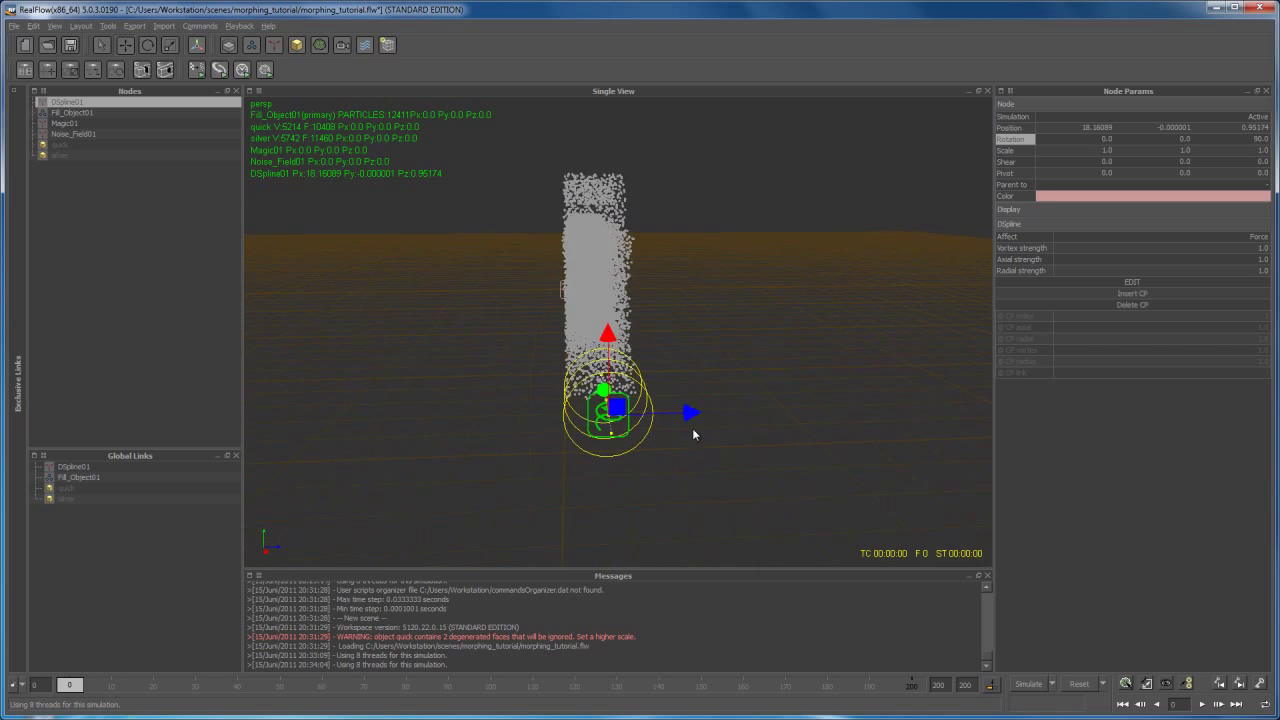
{"action": "left_click_drag", "start_coordinate": [633, 314], "coordinate": [680, 322], "text": "alt"}
{"action": "left_click_drag", "start_coordinate": [823, 265], "coordinate": [825, 181]}
{"action": "left_click_drag", "start_coordinate": [708, 309], "coordinate": [516, 325], "text": "alt"}
- Stretch DSpline01 along the text to a Y scale of about 11.38 and shift its X position to about 20.19
{"action": "key", "text": "r"}
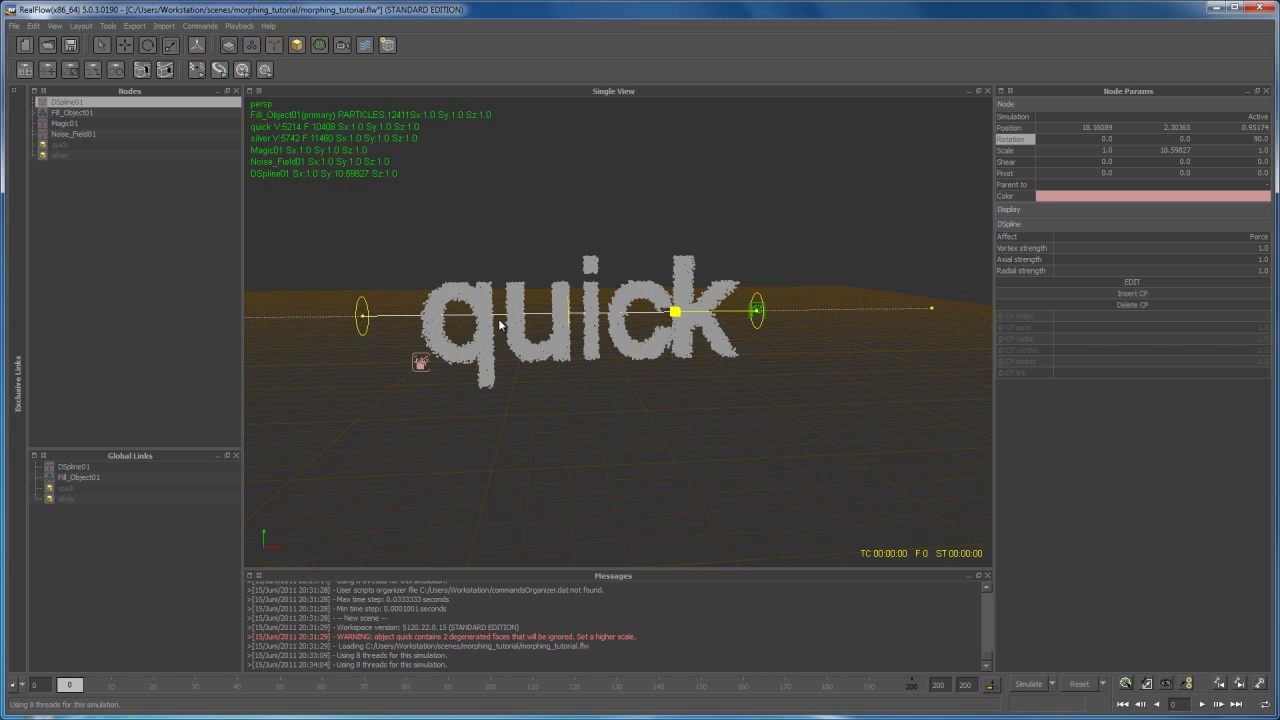
{"action": "key", "text": "w"}
{"action": "left_click_drag", "start_coordinate": [678, 314], "coordinate": [677, 365]}
{"action": "key", "text": "r"}
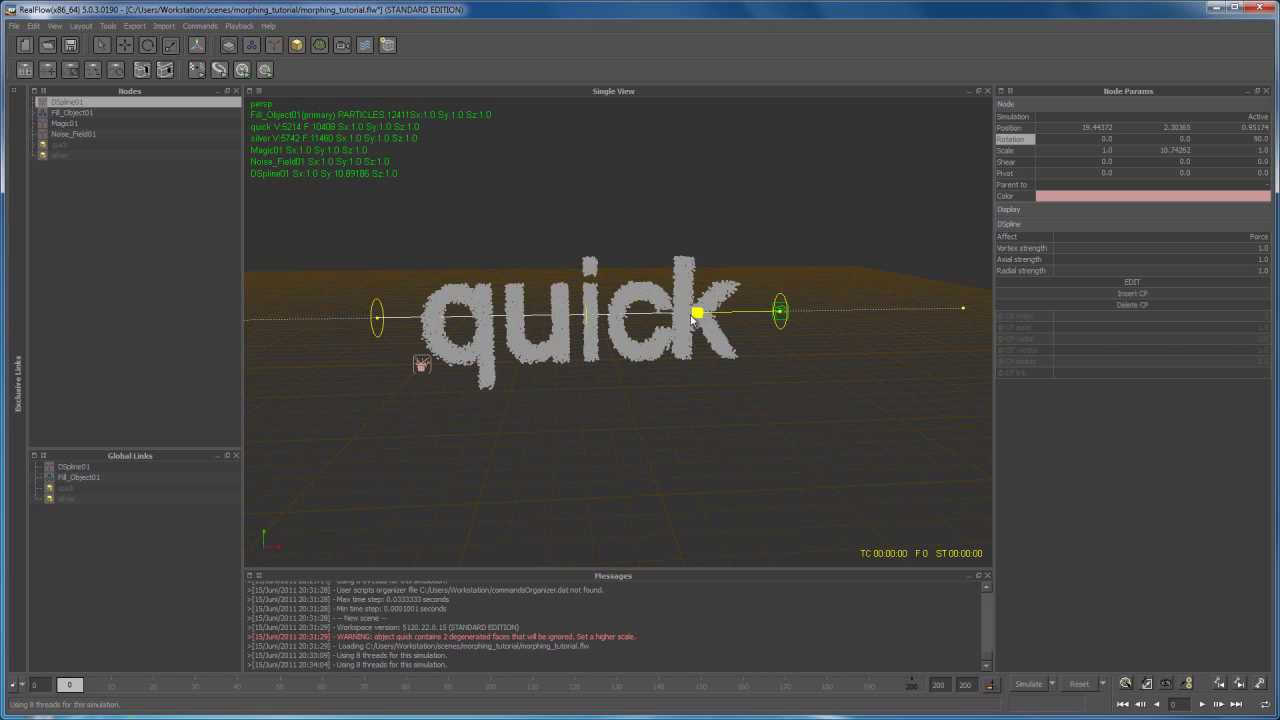
{"action": "key", "text": "w"}
{"action": "left_click_drag", "start_coordinate": [696, 315], "coordinate": [700, 317]}
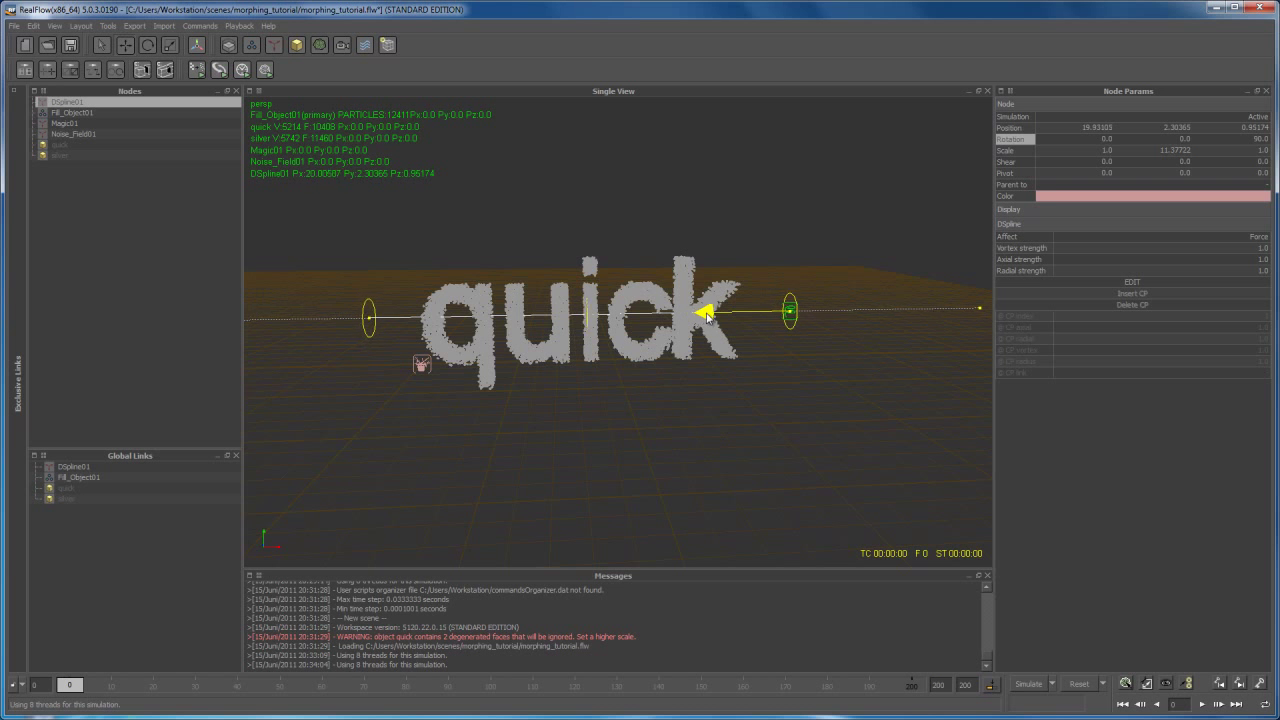
{"action": "left_click_drag", "start_coordinate": [640, 353], "coordinate": [703, 290], "text": "alt"}
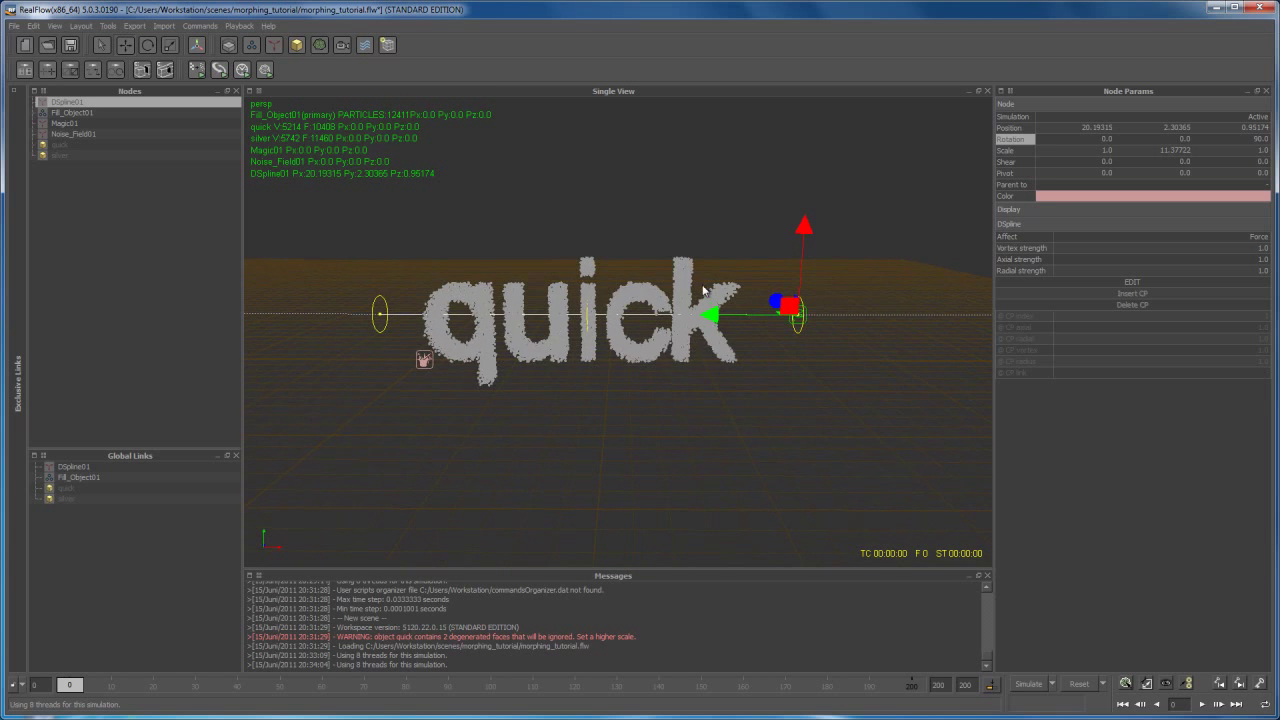
- Enable control point editing on DSpline01 and set the radius of control point 1, beyond the letter k, to 10
{"action": "left_click_drag", "start_coordinate": [764, 335], "coordinate": [740, 265], "text": "alt"}
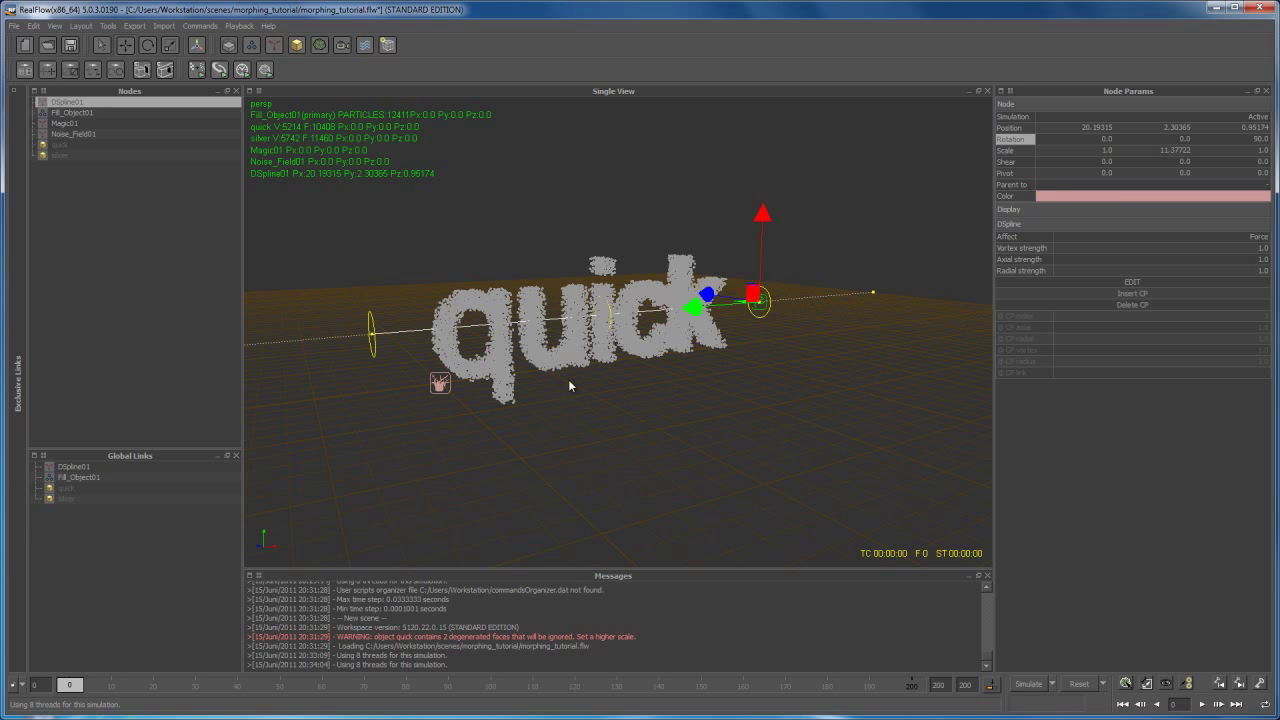
{"action": "left_click_drag", "start_coordinate": [519, 368], "coordinate": [511, 294], "text": "alt"}
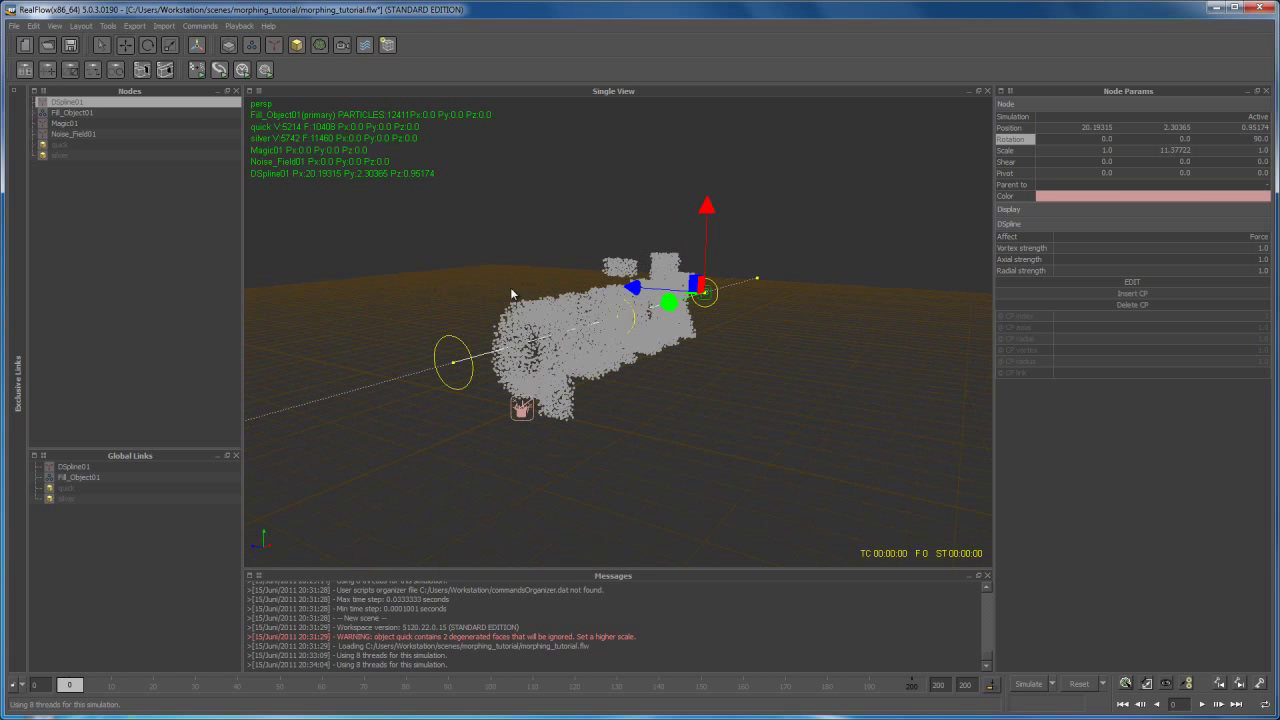
{"action": "left_click_drag", "start_coordinate": [627, 353], "coordinate": [537, 370], "text": "alt"}
{"action": "scroll", "coordinate": [550, 380], "scroll_direction": "down", "scroll_amount": 2}
{"action": "scroll", "coordinate": [509, 366], "scroll_direction": "up", "scroll_amount": 8}
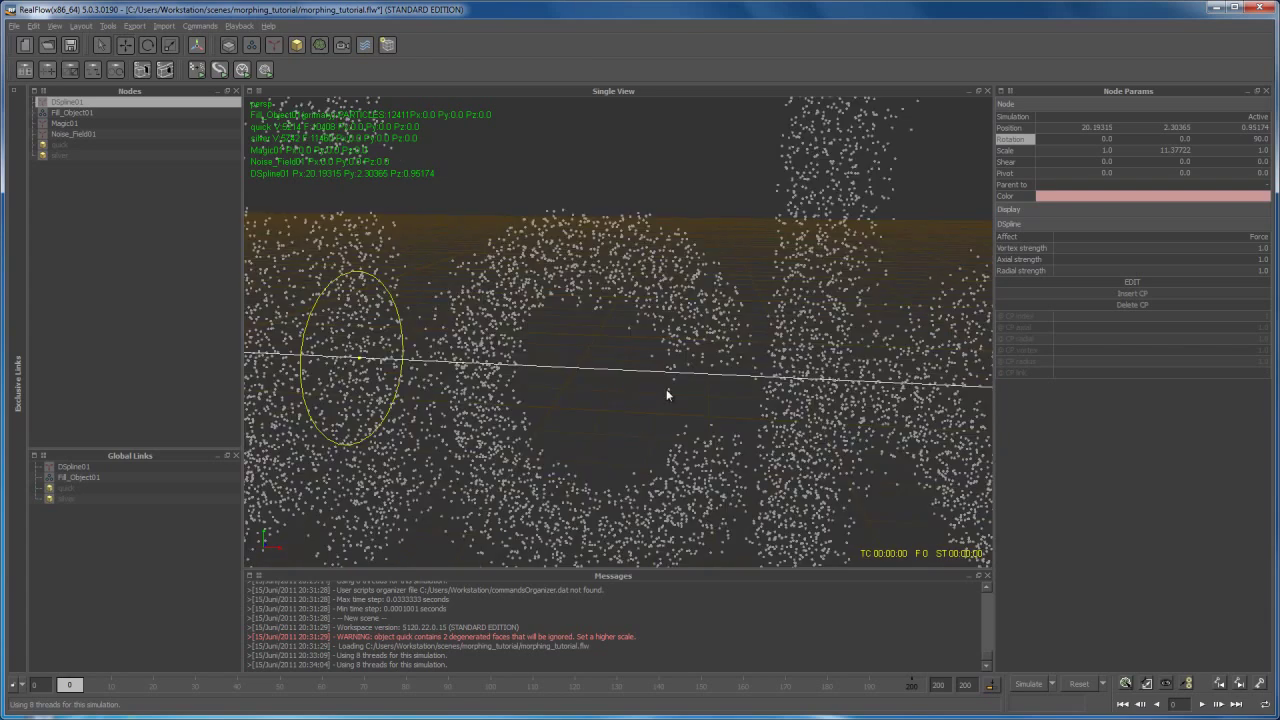
{"action": "scroll", "coordinate": [523, 377], "scroll_direction": "down", "scroll_amount": 5}
{"action": "left_click_drag", "start_coordinate": [580, 395], "coordinate": [628, 410], "text": "alt"}
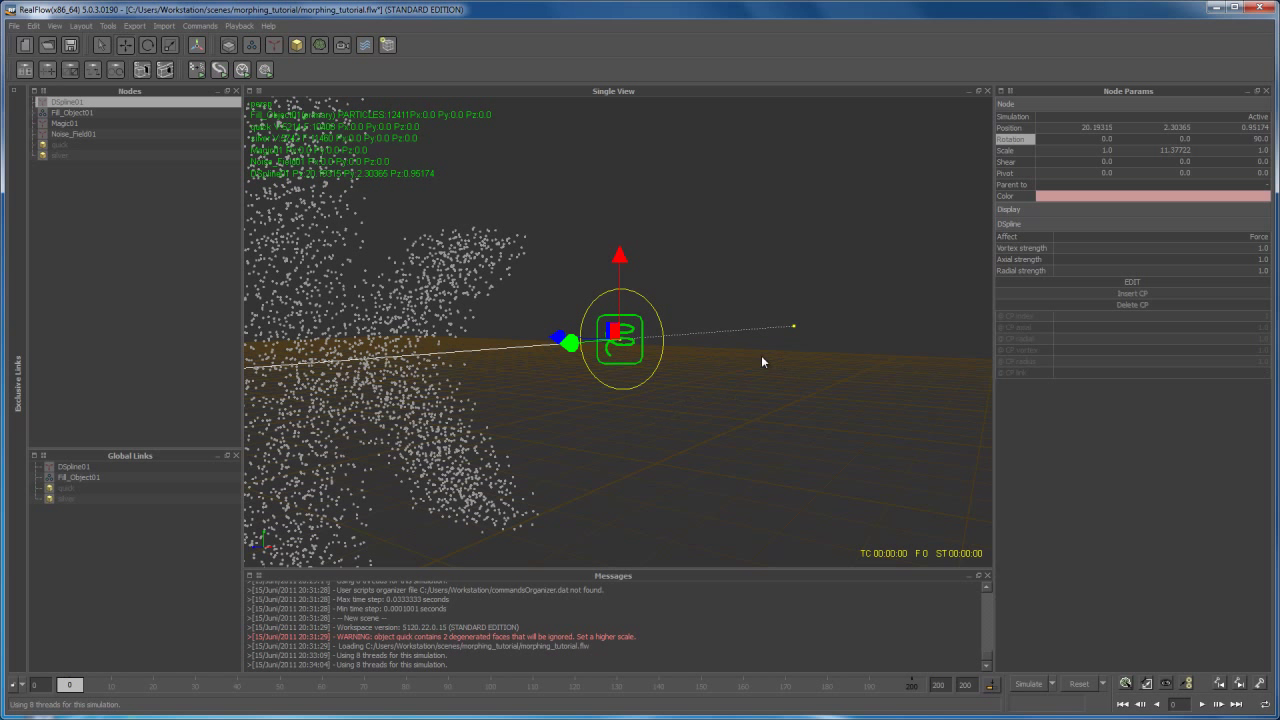
{"action": "left_click_drag", "start_coordinate": [672, 440], "coordinate": [684, 433], "text": "alt"}
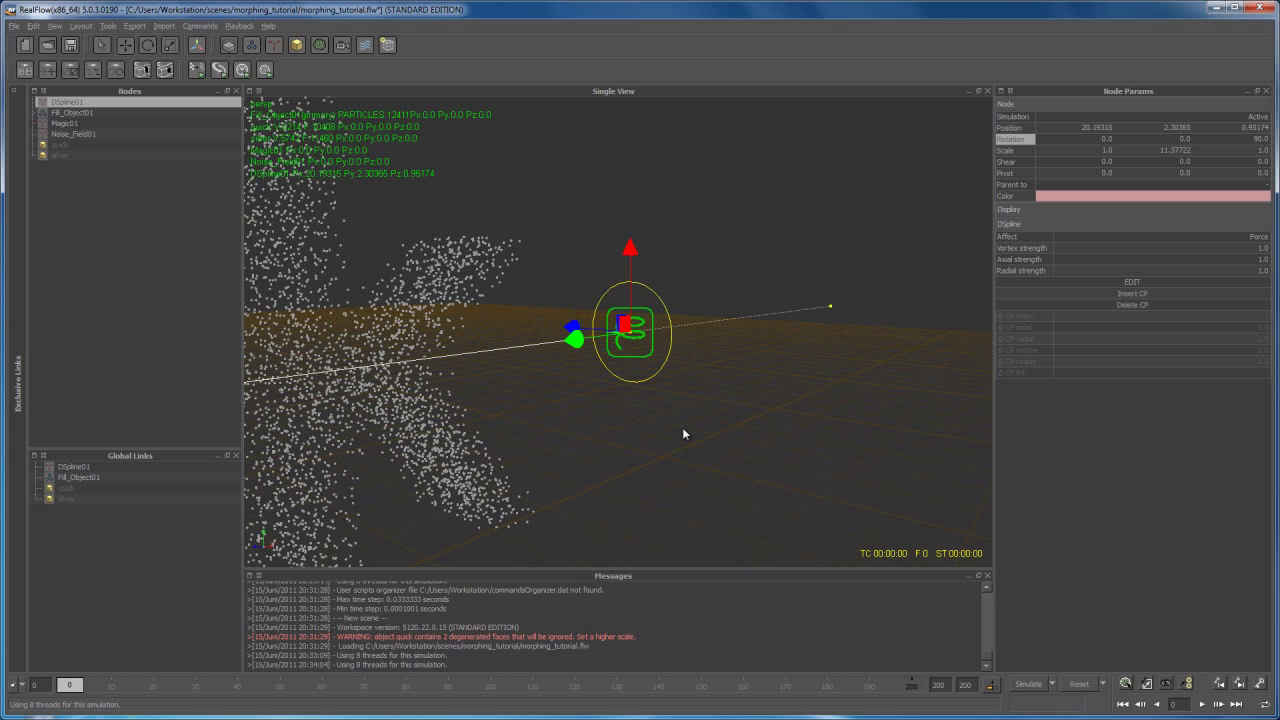
{"action": "left_click", "coordinate": [1135, 283]}
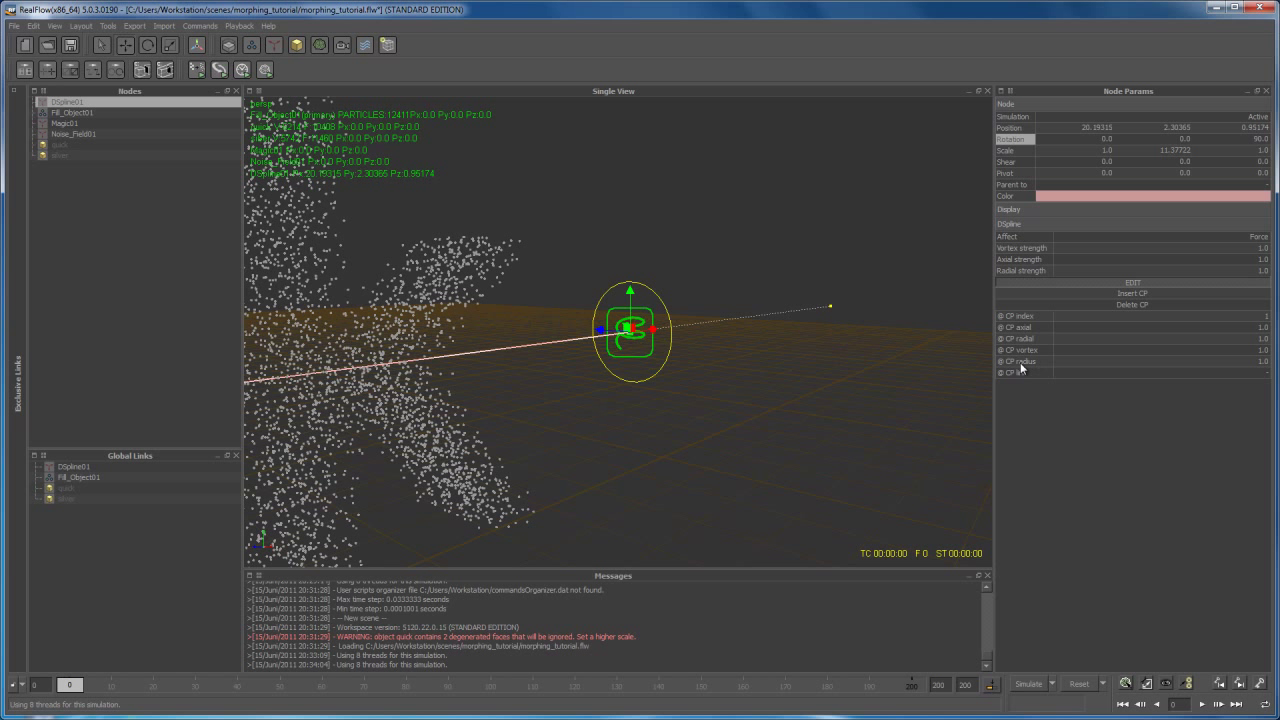
{"action": "double_click", "coordinate": [1255, 362]}
{"action": "type", "text": "10"}
{"action": "key", "text": "Return"}
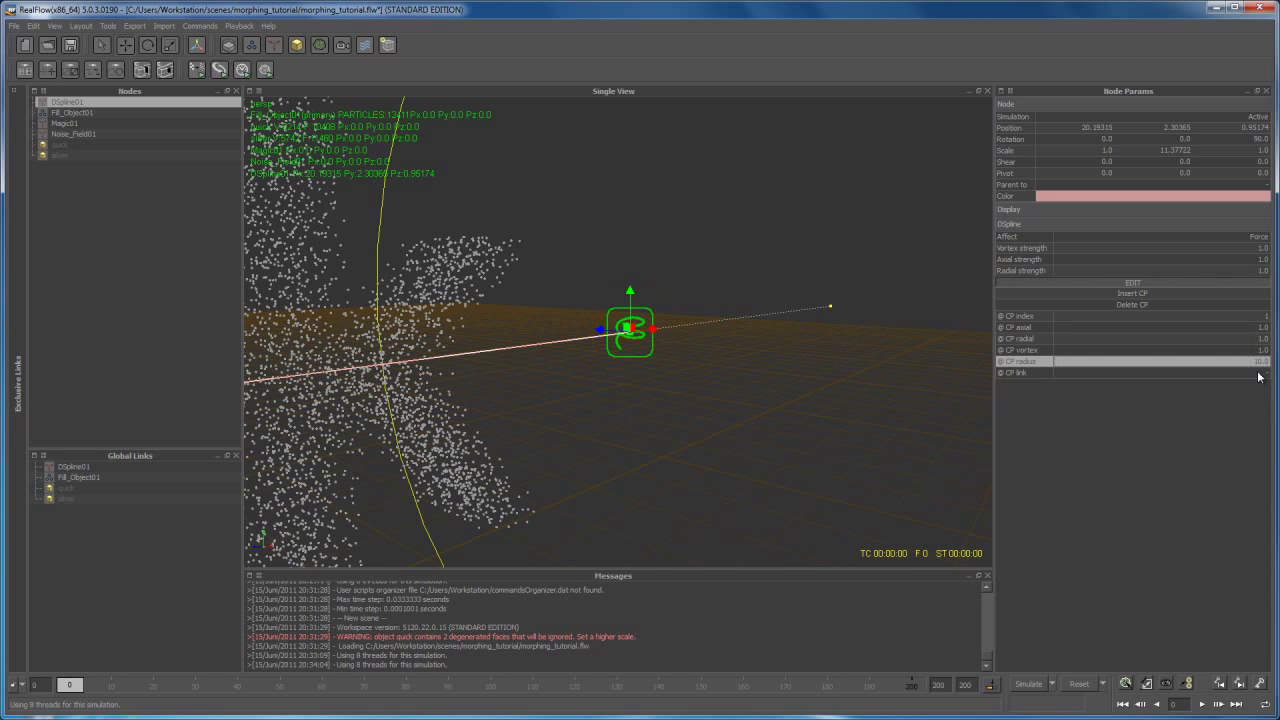
- Select DSpline01's middle control point, index 2, and set its radius to 10
{"action": "left_click_drag", "start_coordinate": [606, 385], "coordinate": [651, 463], "text": "alt"}
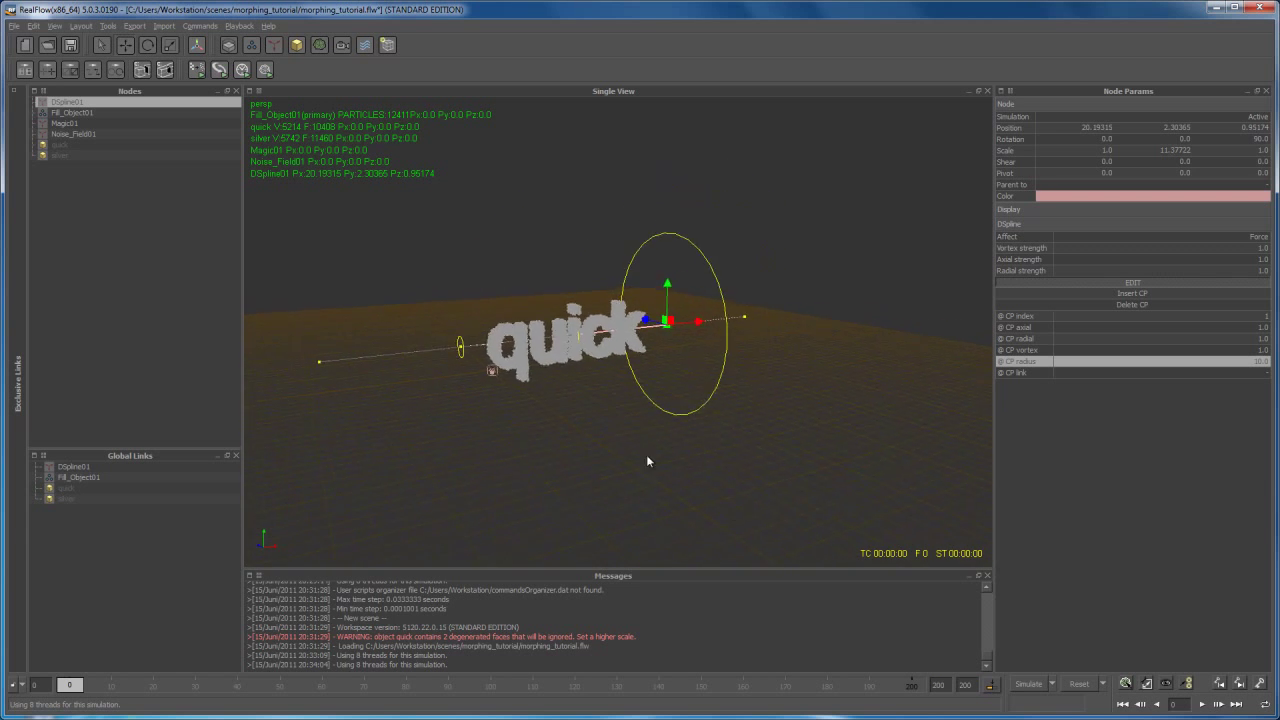
{"action": "scroll", "coordinate": [600, 440], "scroll_direction": "up", "scroll_amount": 5}
{"action": "left_click_drag", "start_coordinate": [562, 413], "coordinate": [712, 445], "text": "alt"}
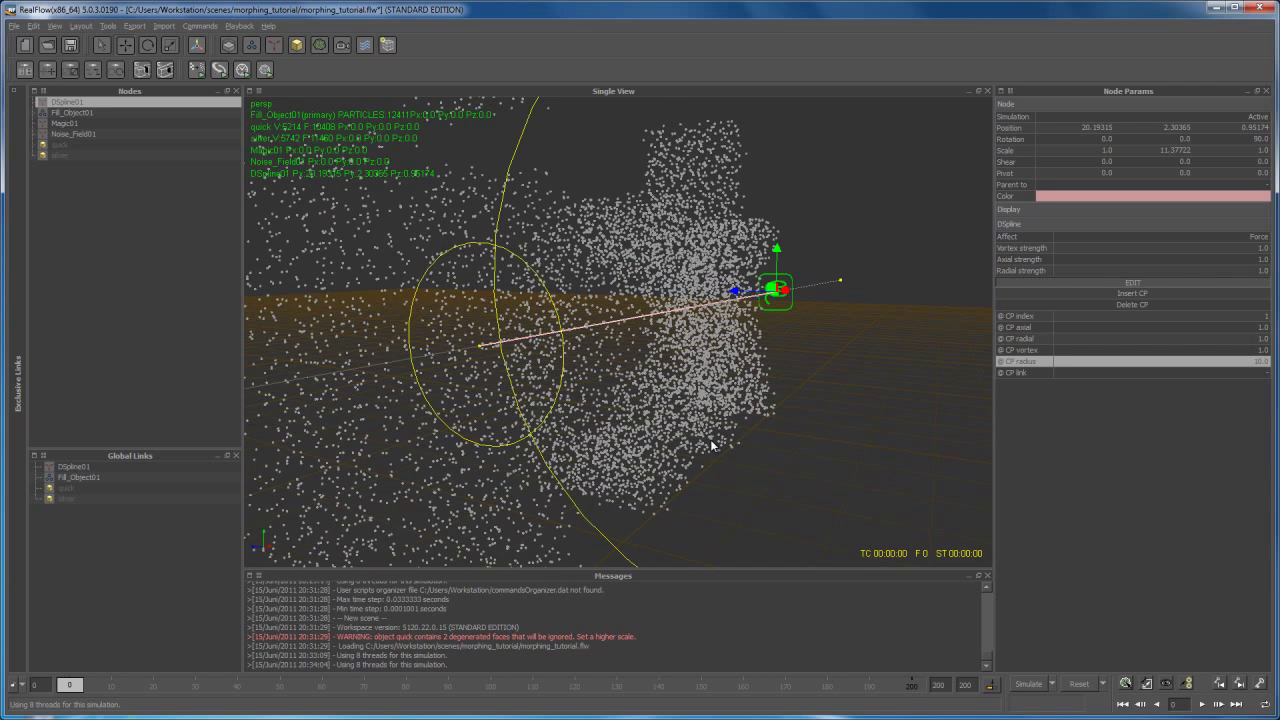
{"action": "left_click", "coordinate": [480, 348]}
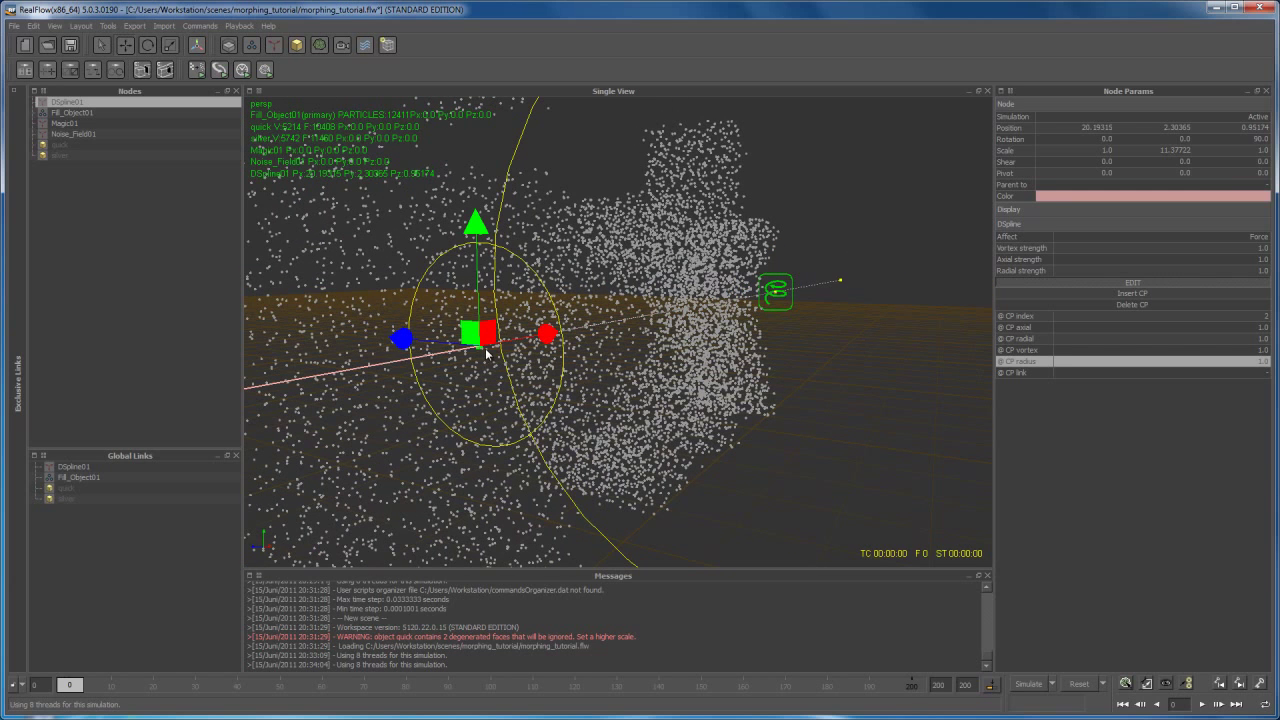
{"action": "double_click", "coordinate": [1260, 362]}
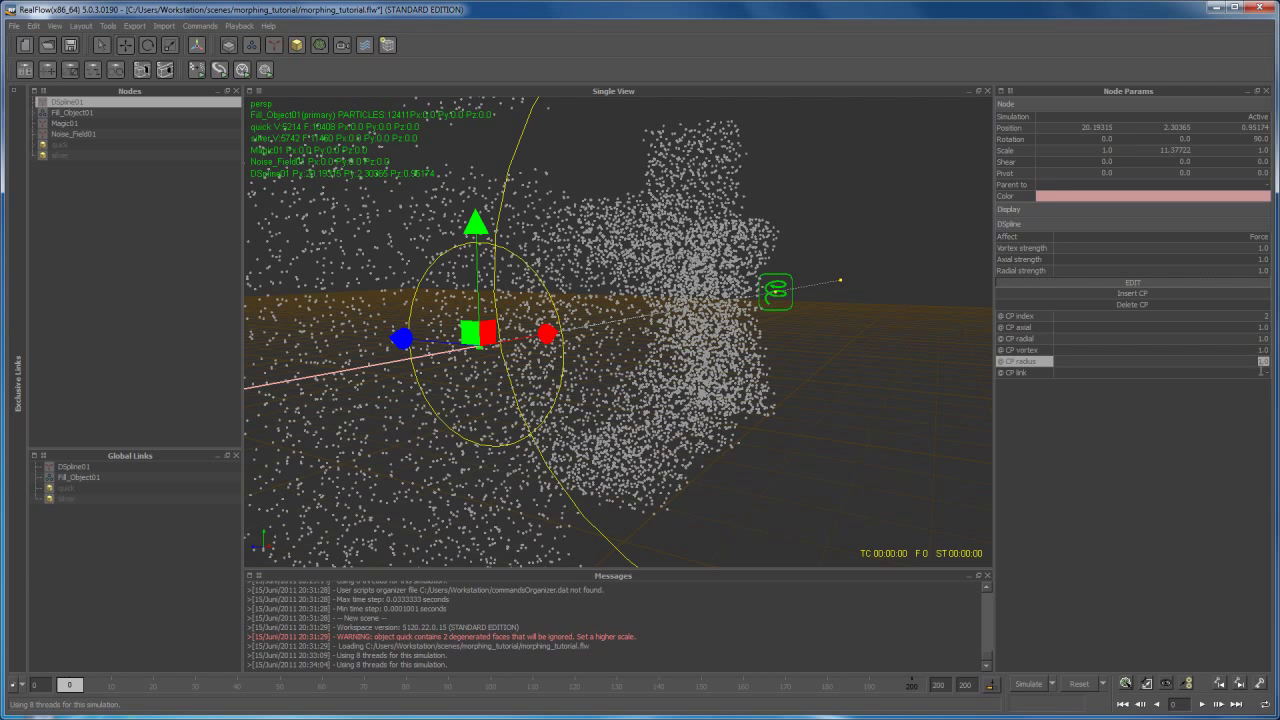
{"action": "key", "text": "Return"}
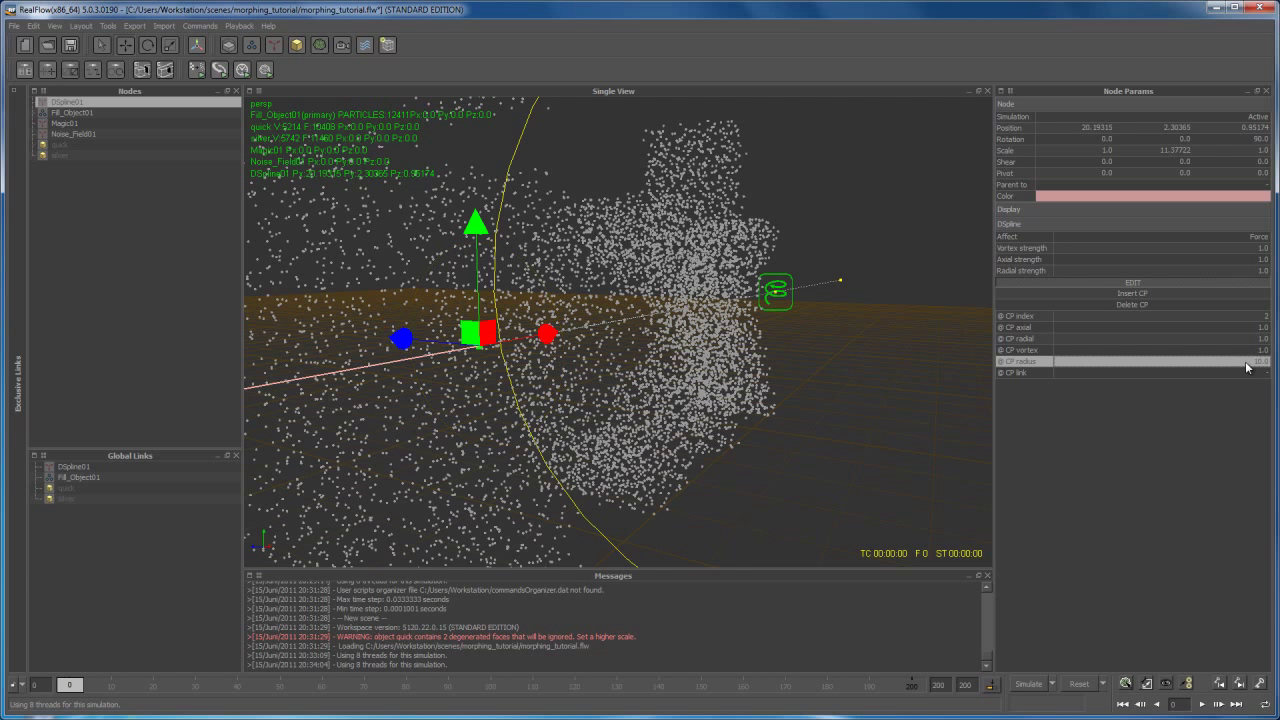
- Select DSpline01's control point 3, just before the letter q, and set its radius to 10
{"action": "scroll", "coordinate": [780, 413], "scroll_direction": "down", "scroll_amount": 6}
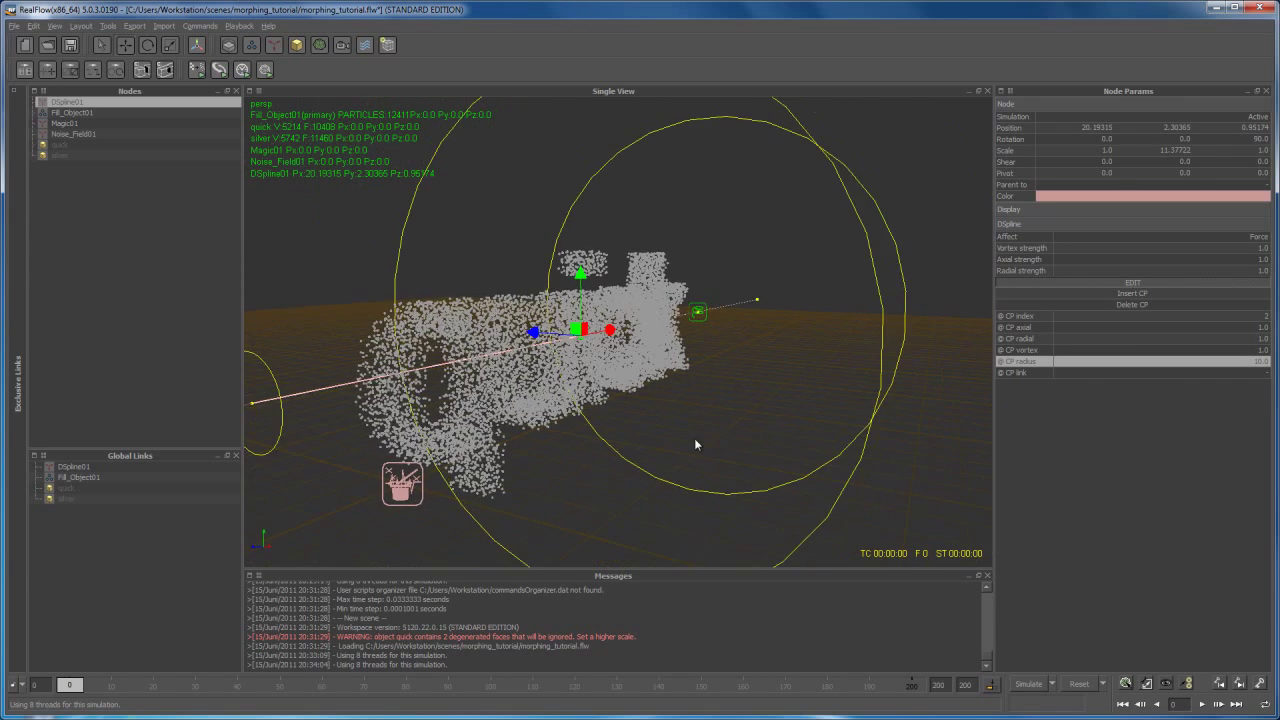
{"action": "left_click", "coordinate": [470, 338]}
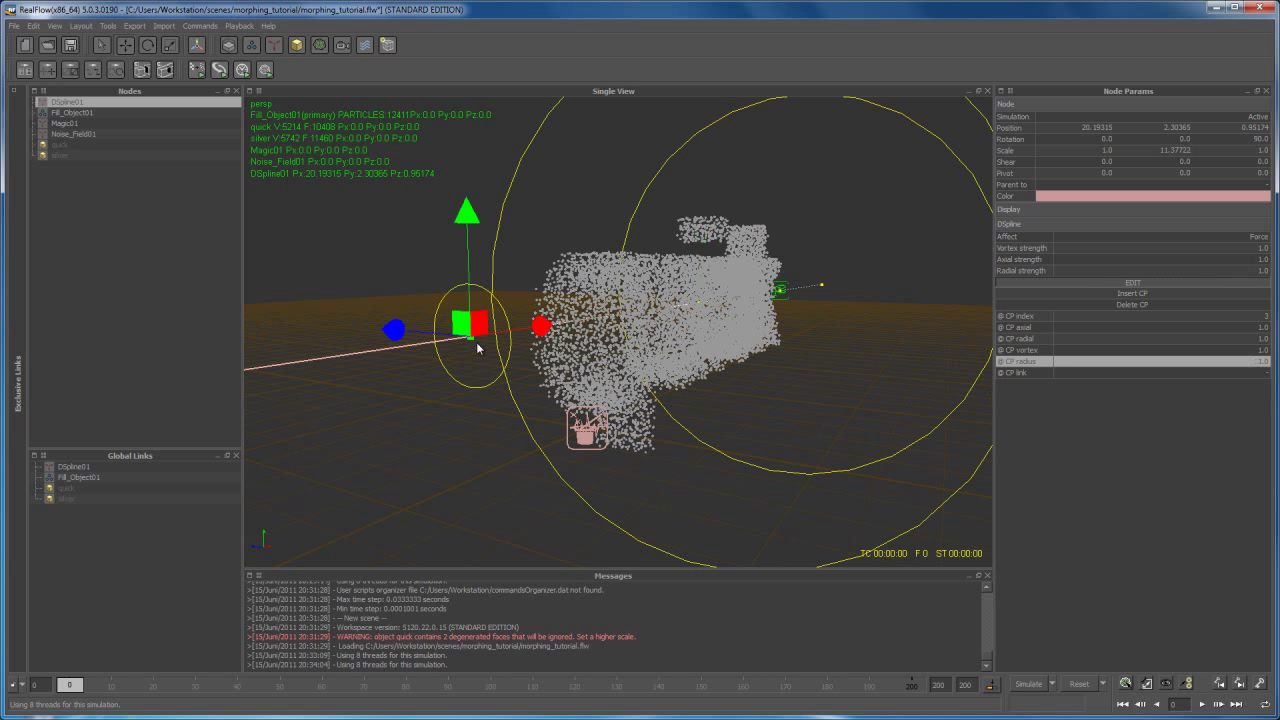
{"action": "double_click", "coordinate": [1260, 364]}
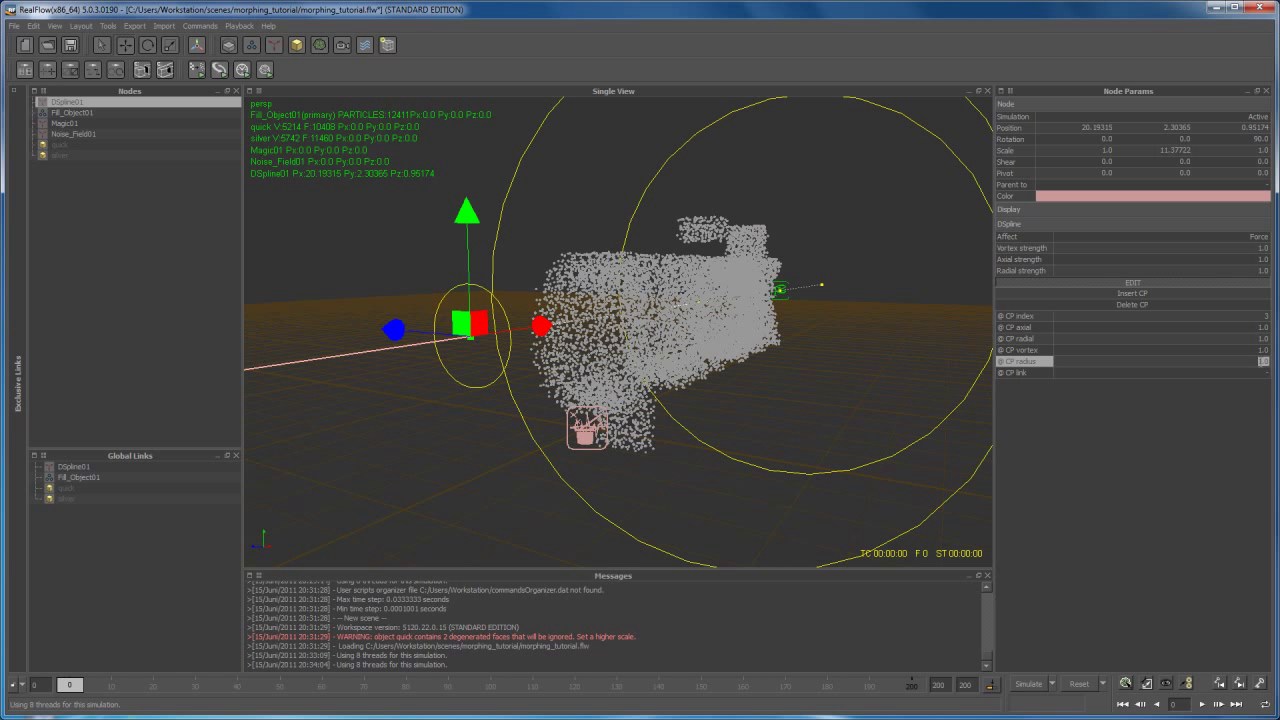
{"action": "type", "text": "10"}
{"action": "key", "text": "Return"}
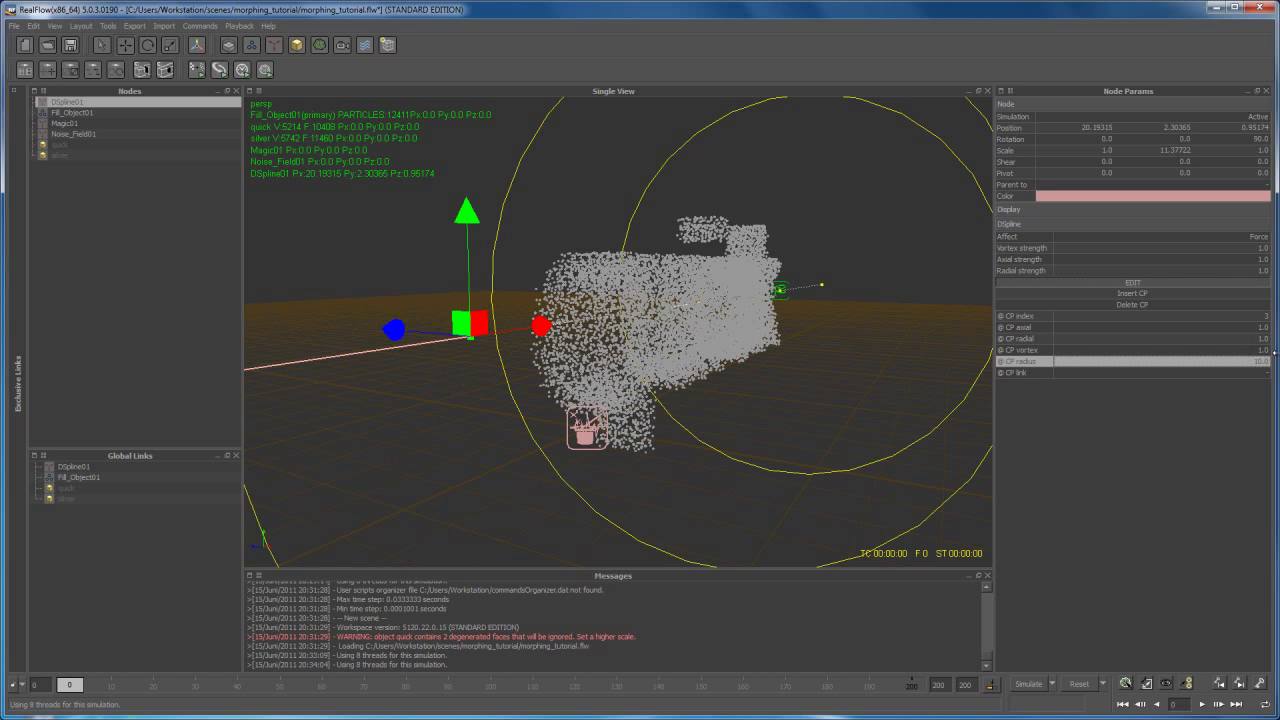
- Select Fill_Object01 together with DSpline01 so the text particles are highlighted along with the spline
{"action": "scroll", "coordinate": [724, 390], "scroll_direction": "down", "scroll_amount": 8}
{"action": "scroll", "coordinate": [643, 462], "scroll_direction": "down", "scroll_amount": 3}
{"action": "scroll", "coordinate": [650, 462], "scroll_direction": "up", "scroll_amount": 8}
{"action": "middle_click_drag", "start_coordinate": [645, 459], "coordinate": [667, 393], "text": "alt"}
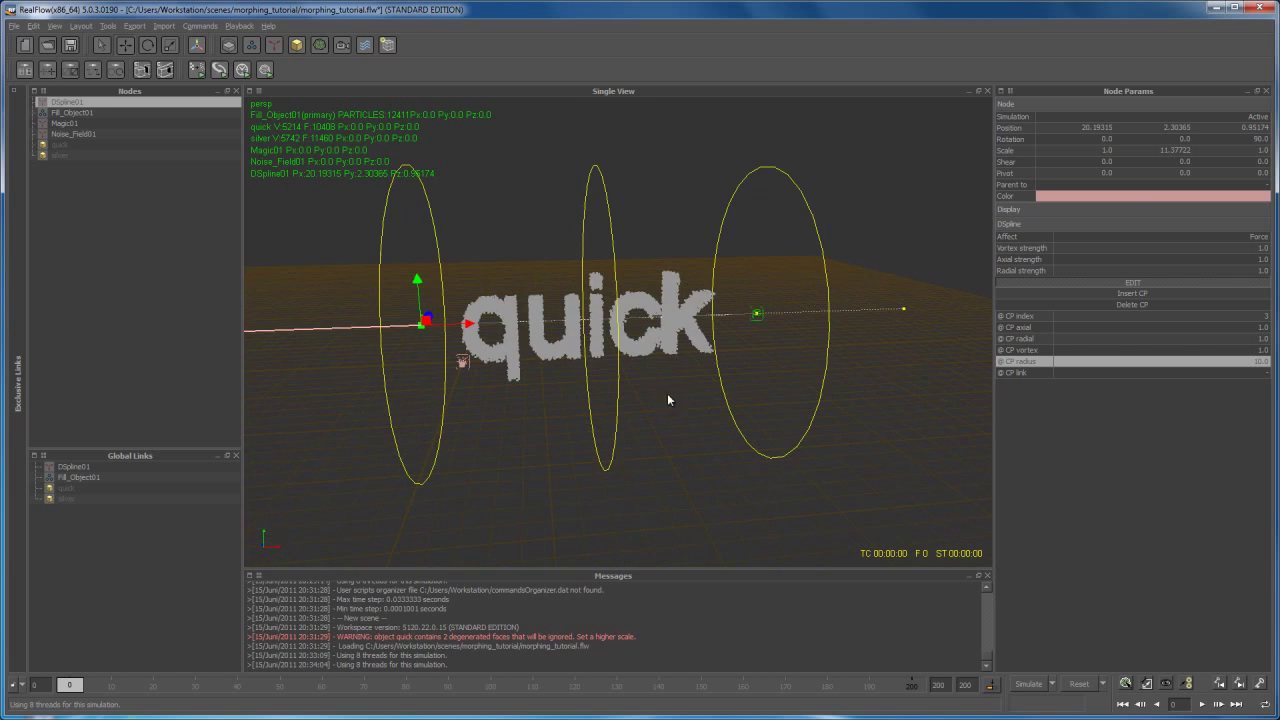
{"action": "left_click", "coordinate": [666, 337]}
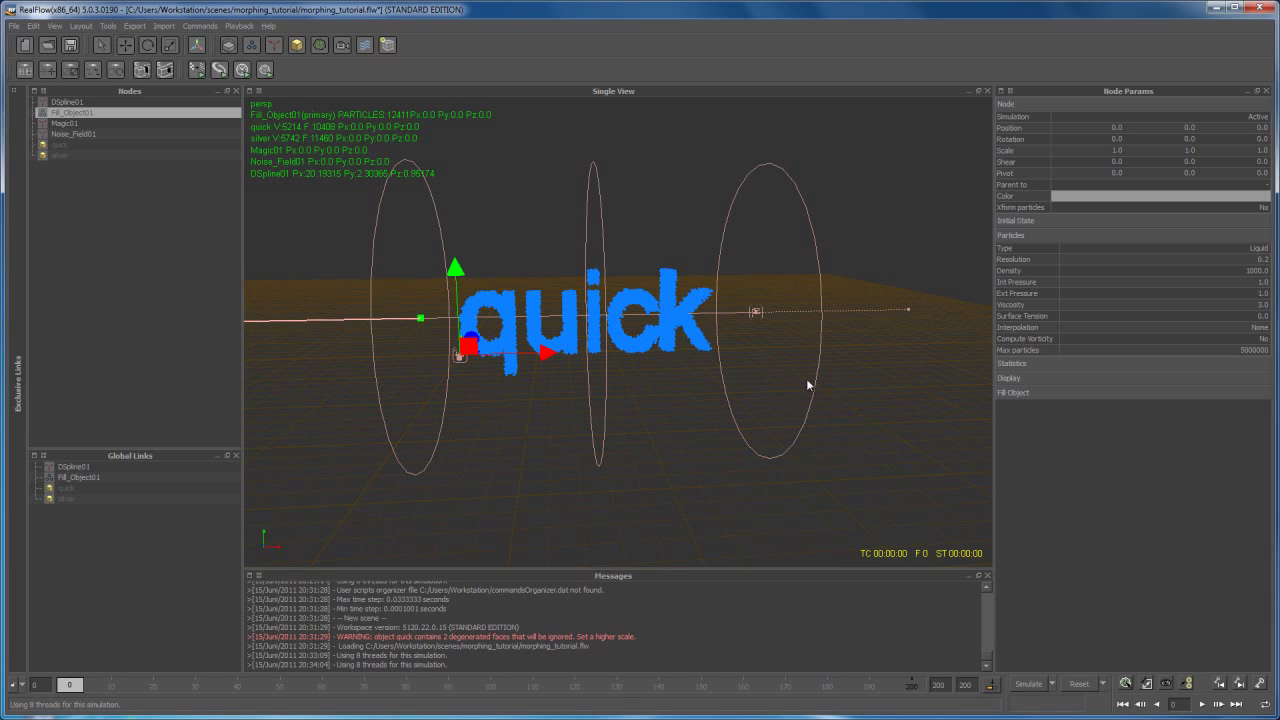
{"action": "left_click_drag", "start_coordinate": [790, 433], "coordinate": [820, 400], "text": "alt"}
{"action": "left_click", "coordinate": [822, 410]}
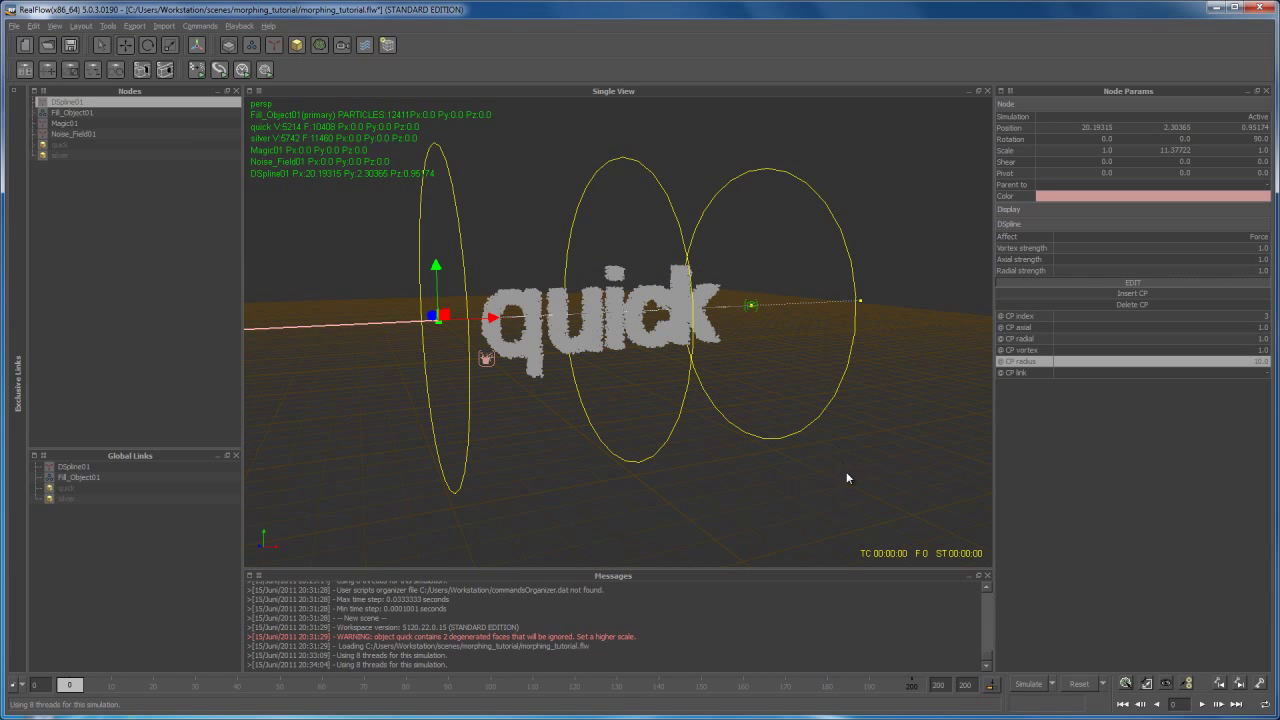
{"action": "left_click_drag", "start_coordinate": [846, 478], "coordinate": [720, 371], "text": "alt"}
{"action": "left_click", "coordinate": [711, 377], "text": "shift"}
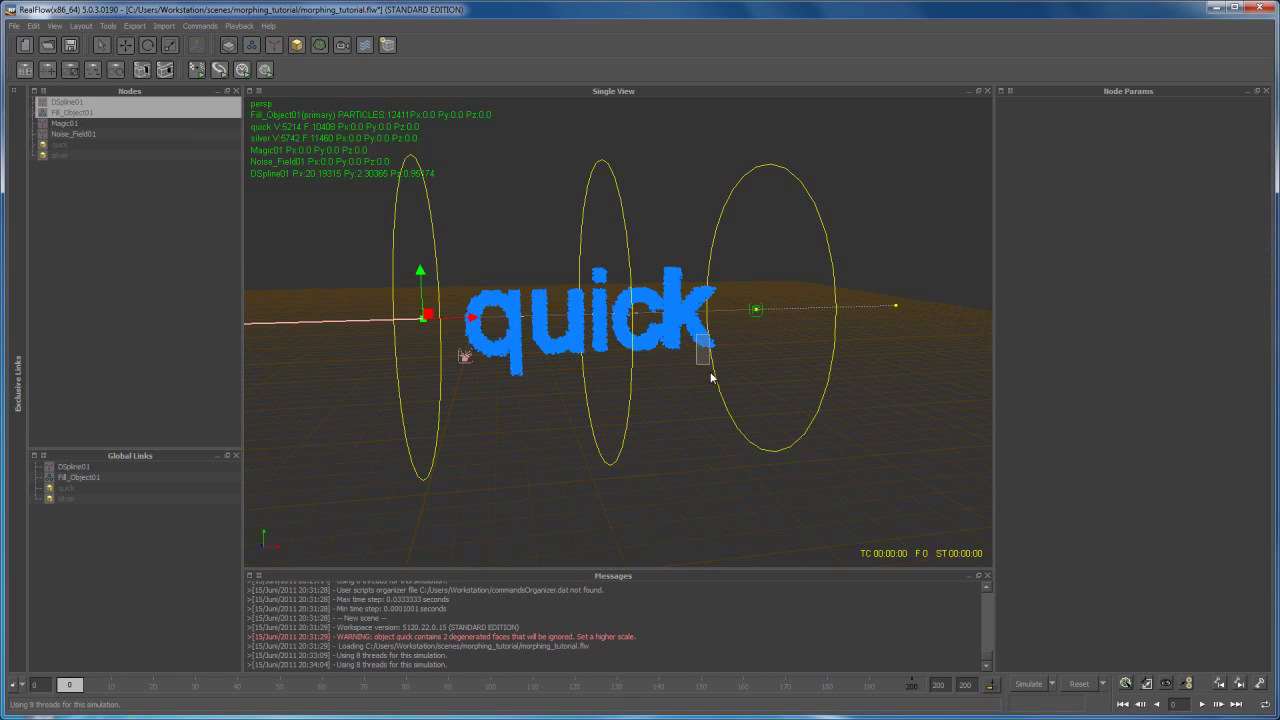
- Simulate to about frame 197, examining how the spline carries the text particles along its axis, and stop the simulation
{"action": "left_click", "coordinate": [1030, 684]}
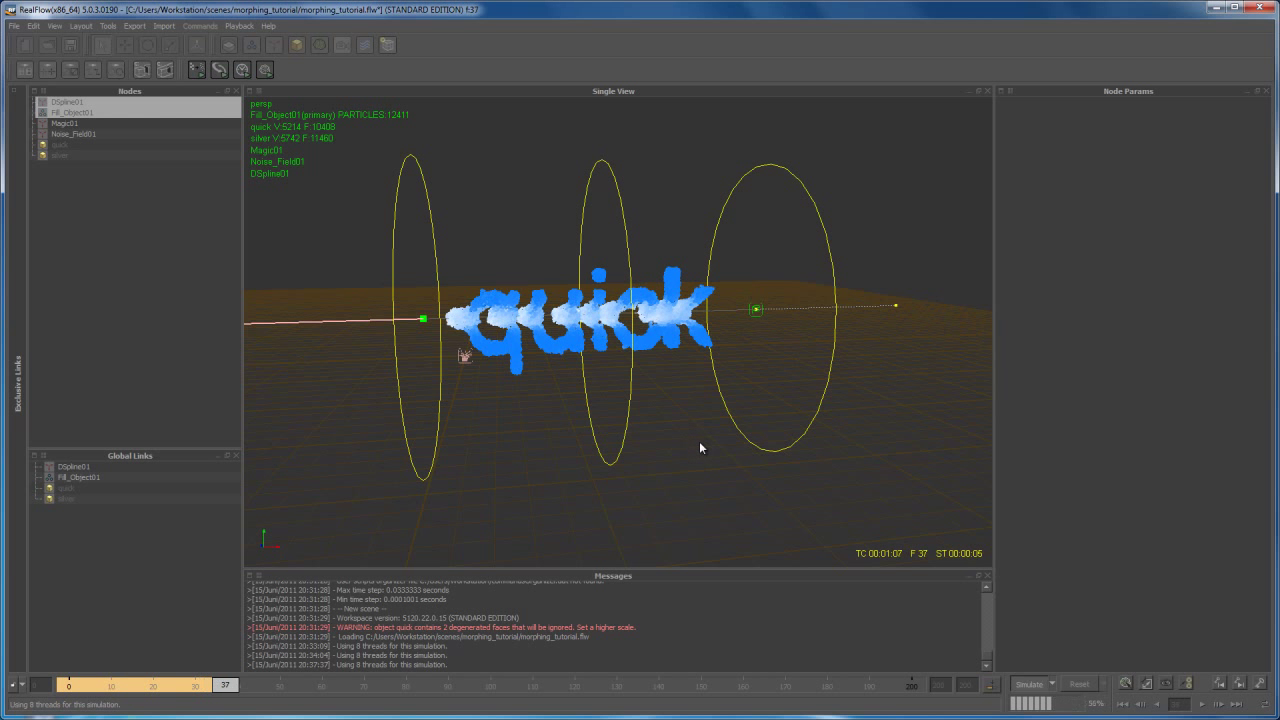
{"action": "left_click_drag", "start_coordinate": [693, 444], "coordinate": [737, 417], "text": "alt"}
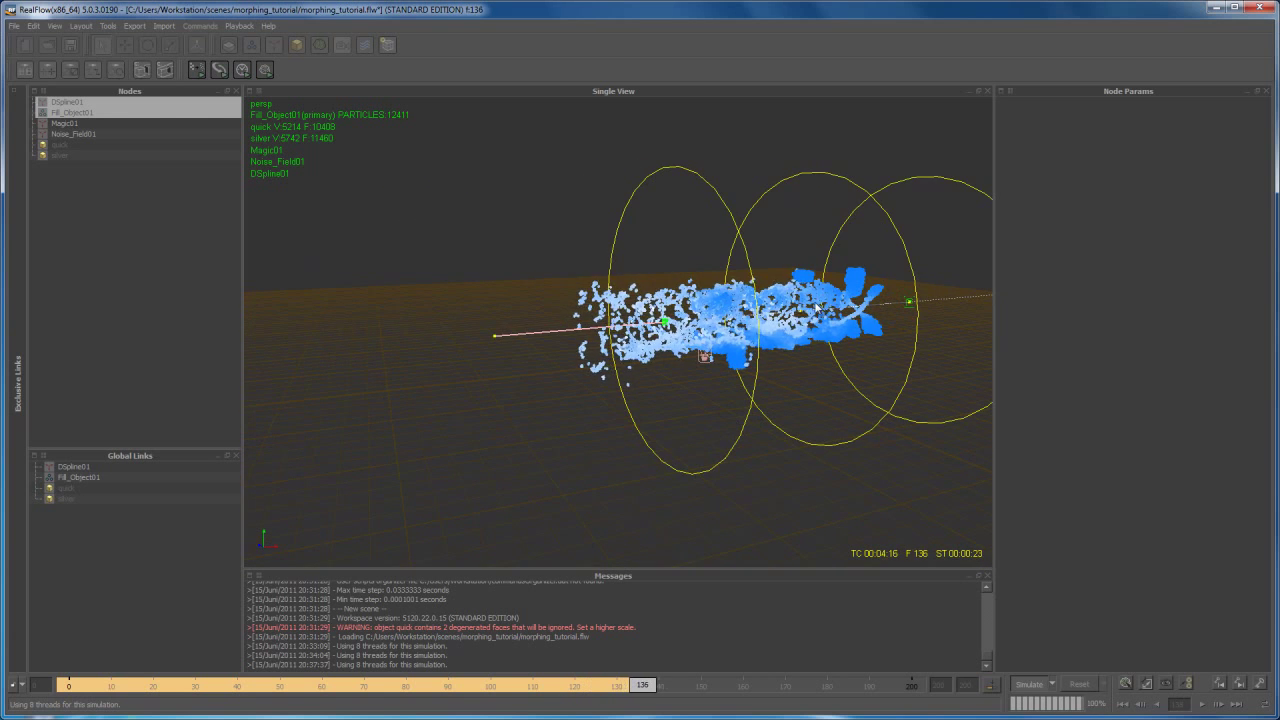
{"action": "left_click_drag", "start_coordinate": [668, 348], "coordinate": [537, 326], "text": "alt"}
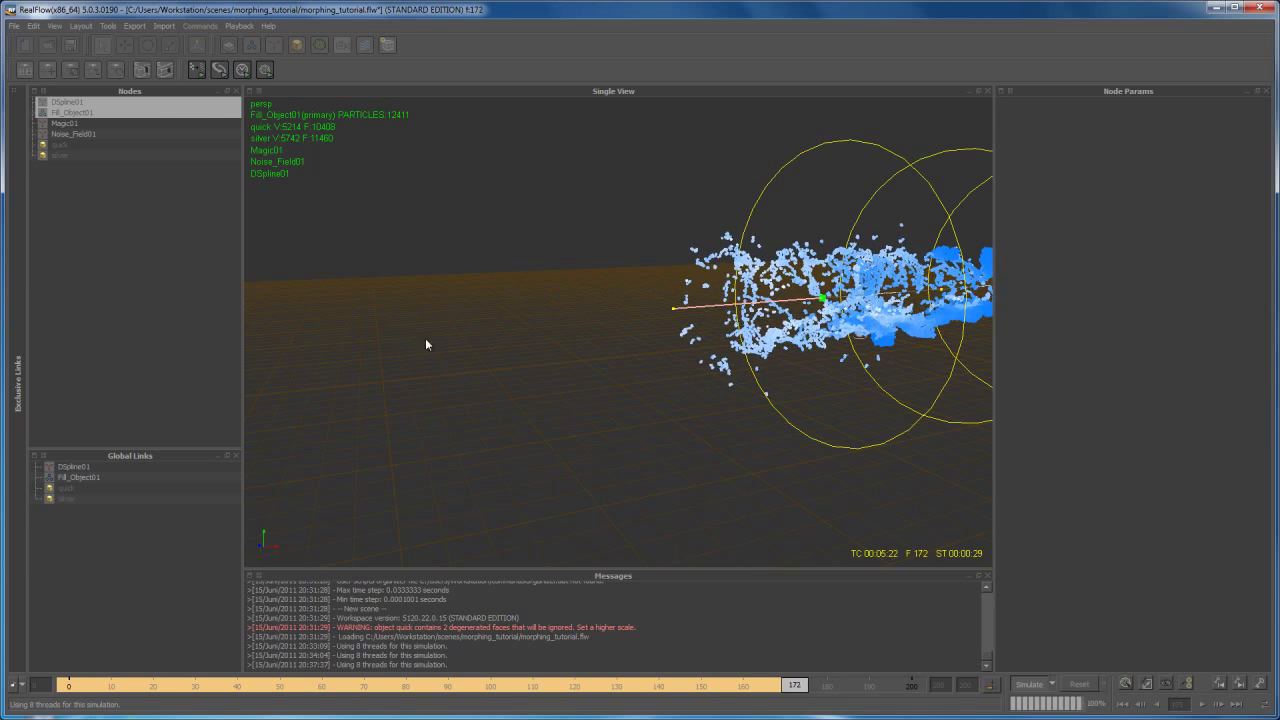
{"action": "left_click_drag", "start_coordinate": [607, 356], "coordinate": [778, 440], "text": "alt"}
{"action": "key", "text": "Escape"}
- Reset all simulation data, confirming the reset, and bring the text back into view
{"action": "left_click", "coordinate": [1079, 683]}
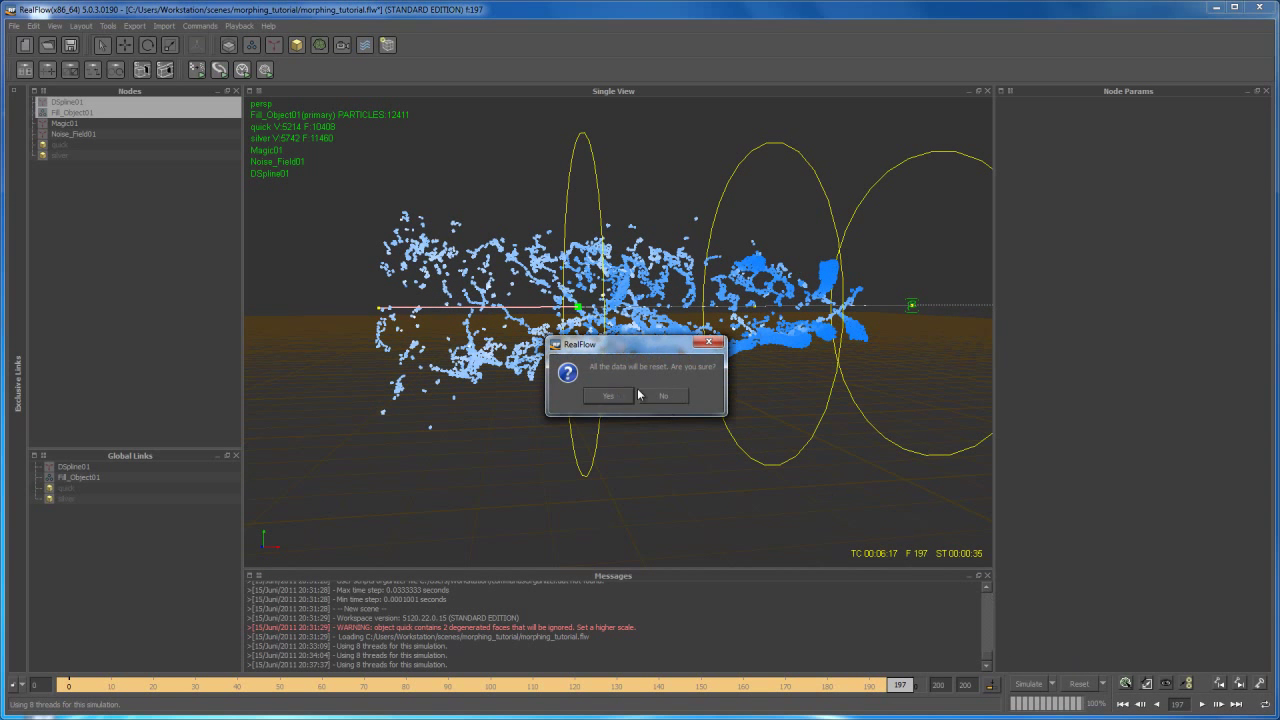
{"action": "left_click", "coordinate": [660, 396]}
{"action": "left_click_drag", "start_coordinate": [894, 360], "coordinate": [704, 433], "text": "alt"}
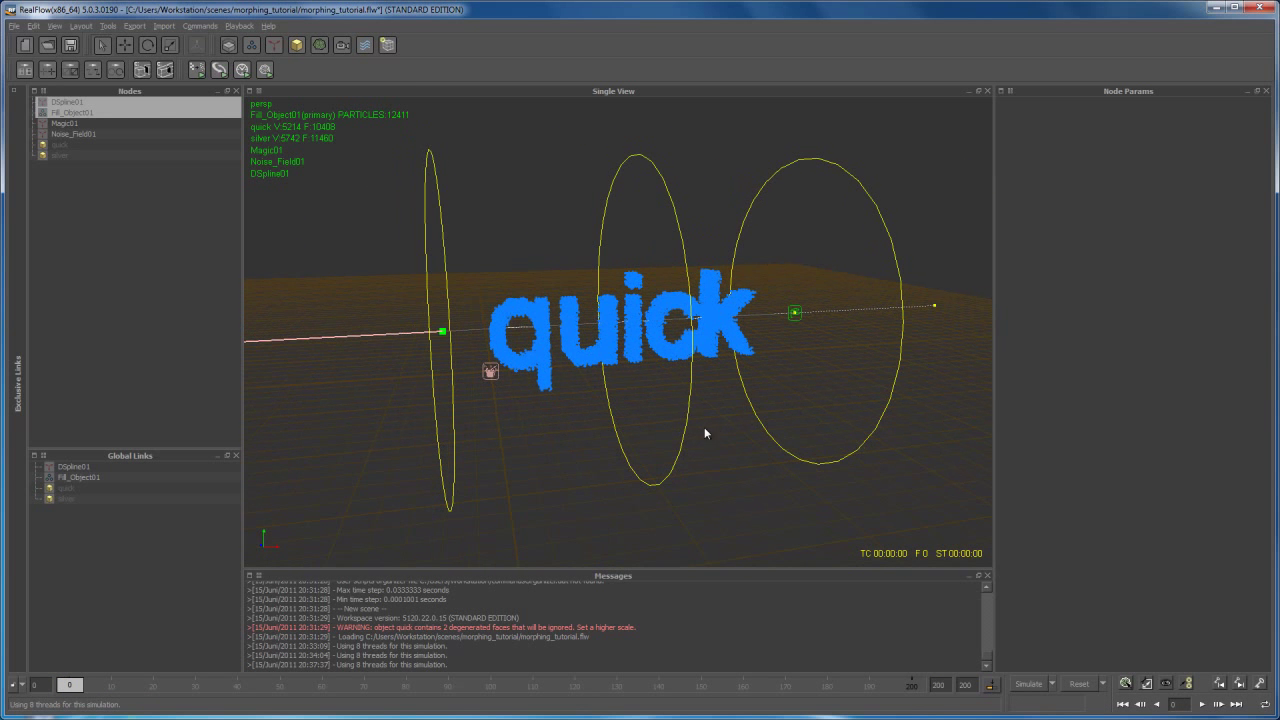
- Set DSpline01's axial strength to 0 and its vortex strength to 5
{"action": "left_click", "coordinate": [67, 103]}
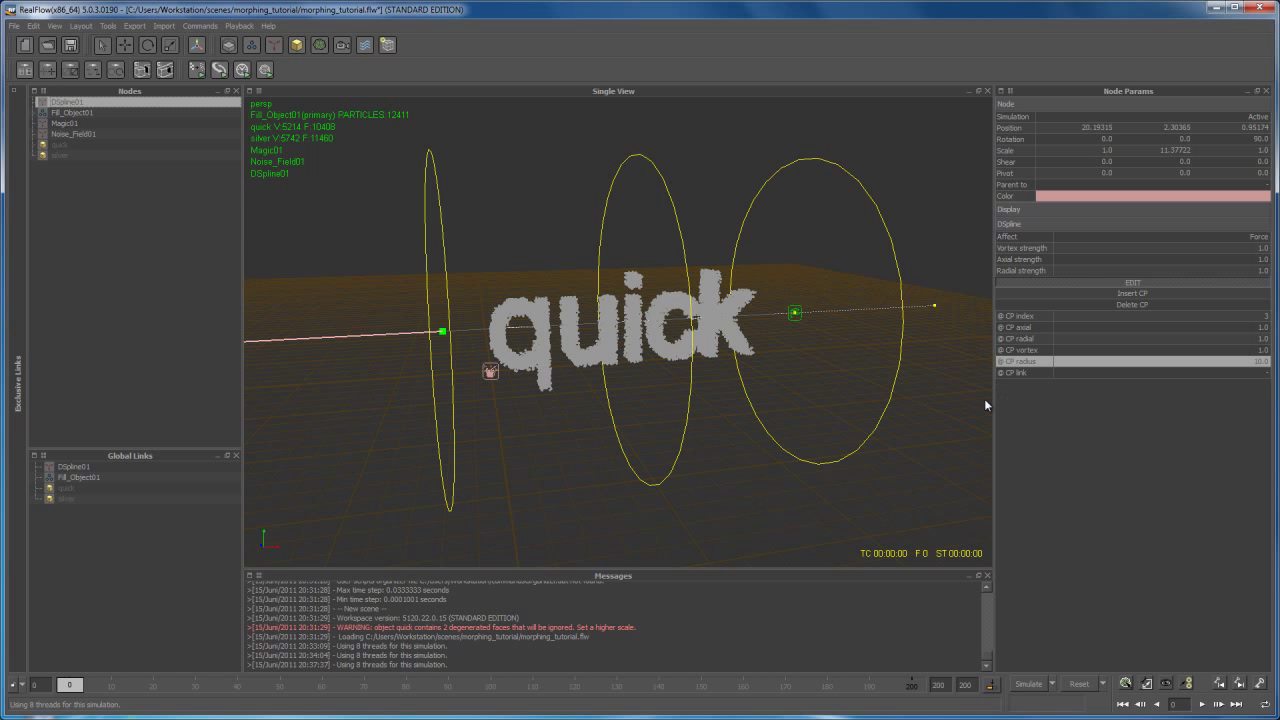
{"action": "left_click_drag", "start_coordinate": [985, 404], "coordinate": [920, 445], "text": "alt"}
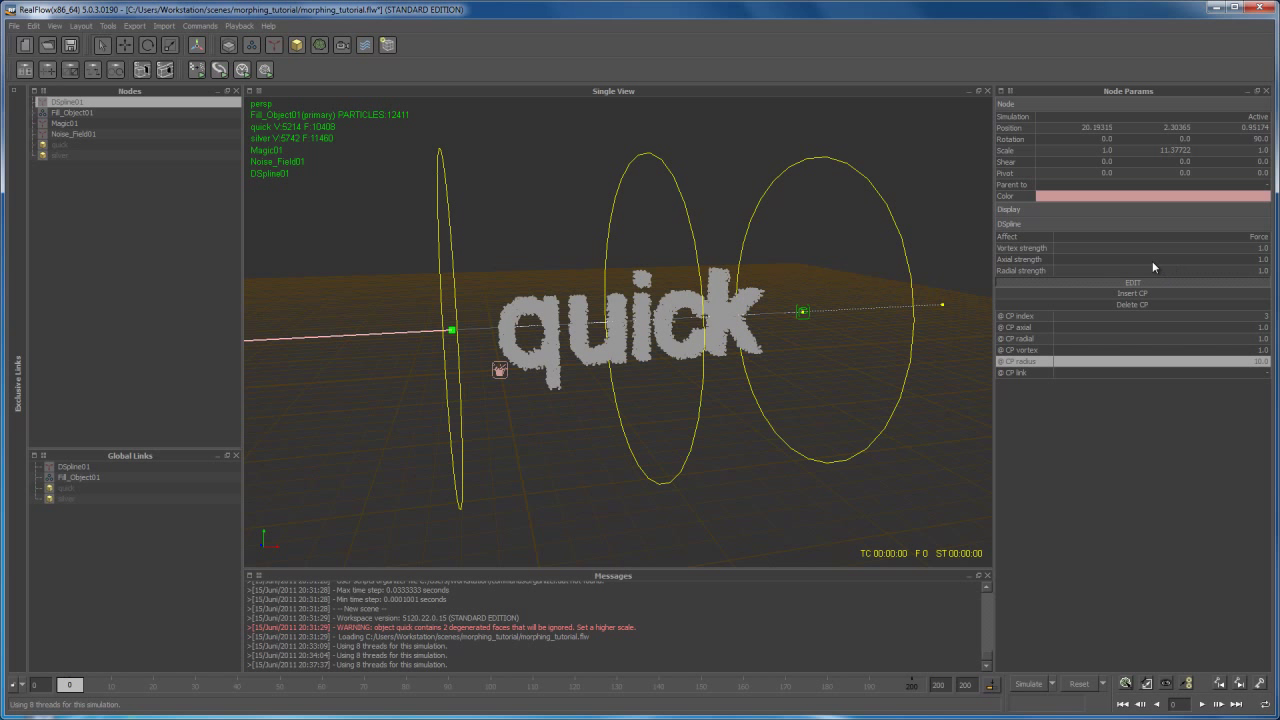
{"action": "left_click", "coordinate": [1256, 259]}
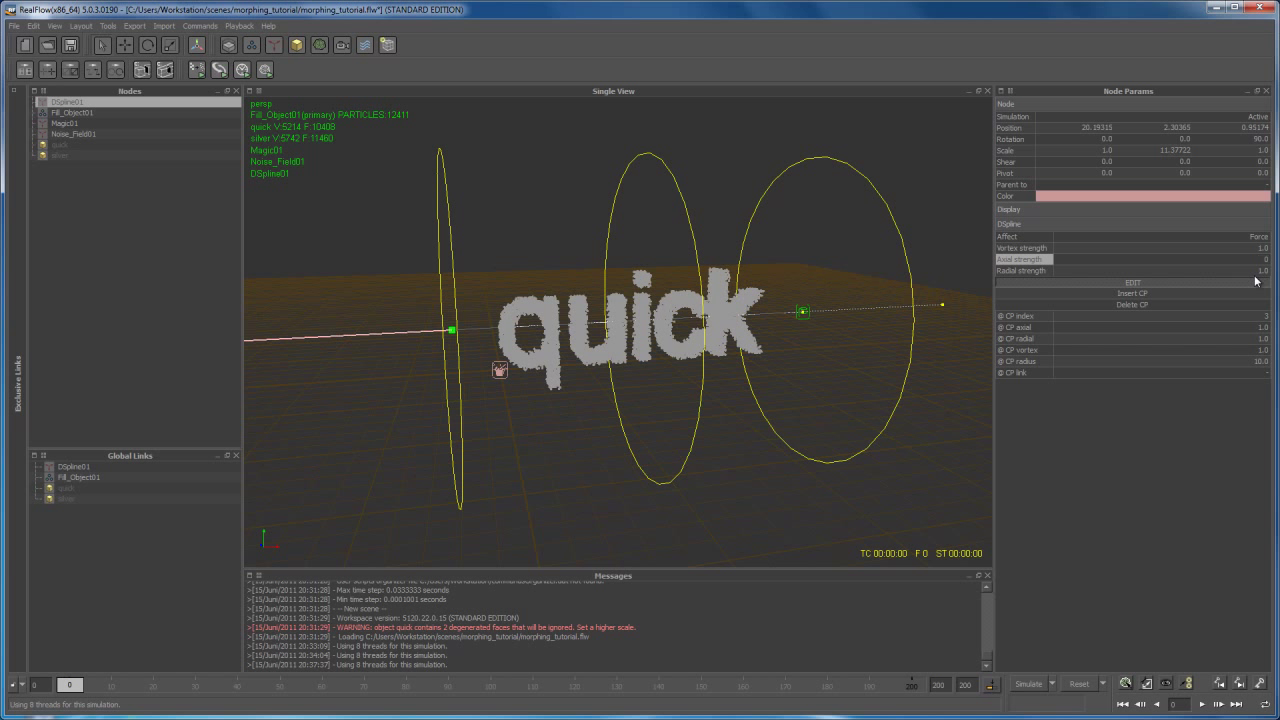
{"action": "type", "text": "0"}
{"action": "key", "text": "Return"}
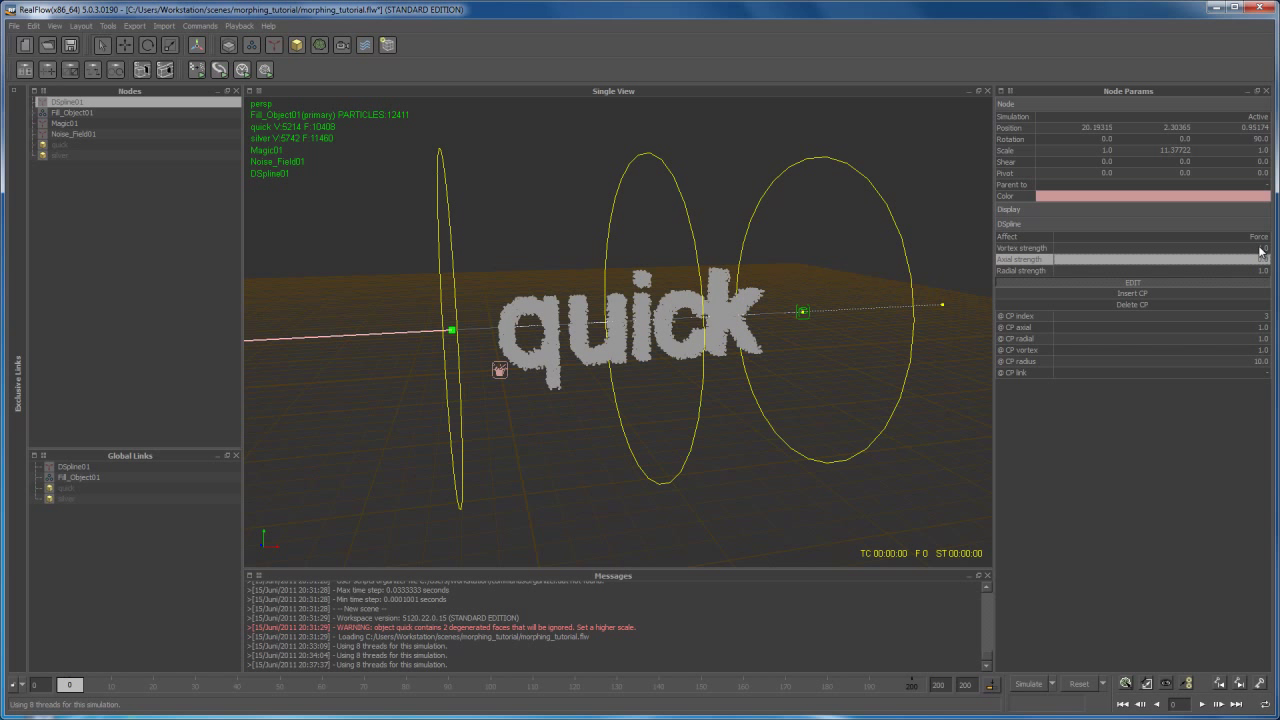
{"action": "left_click", "coordinate": [1259, 248]}
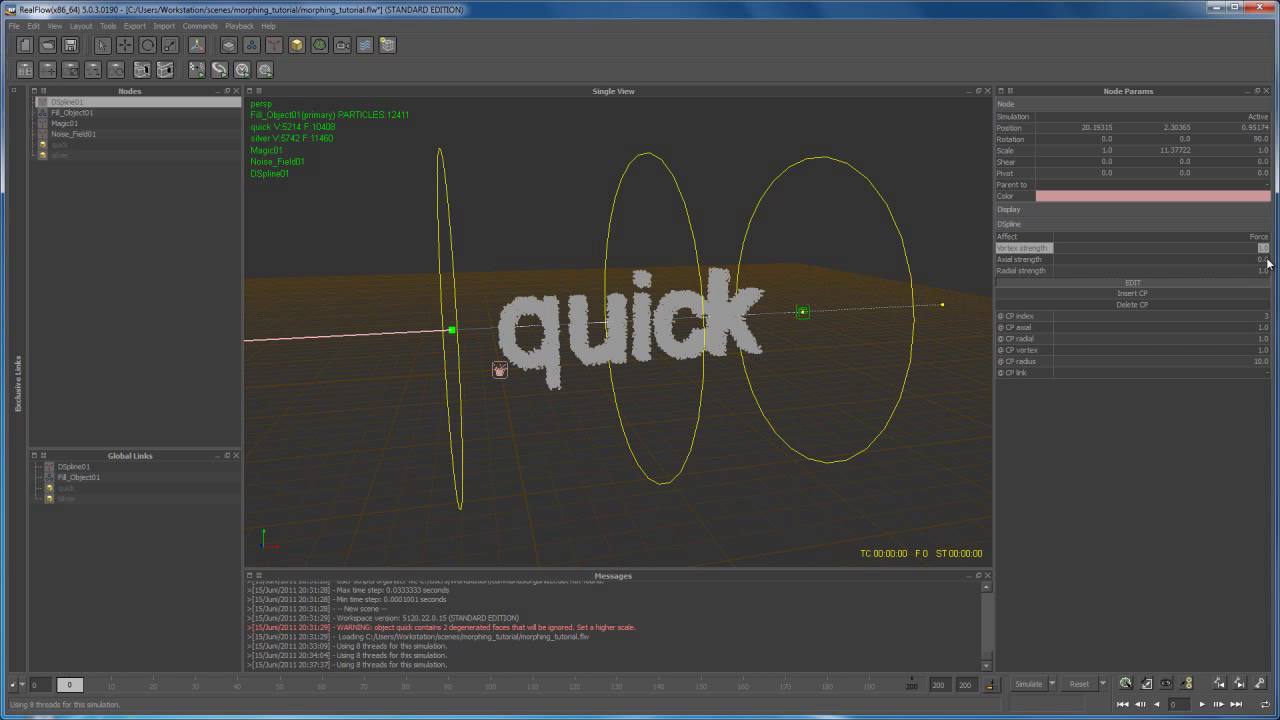
{"action": "key", "text": "Return"}
- Simulate to about frame 92, examining the particles' swirl around the spline from several angles, and stop the simulation
{"action": "left_click_drag", "start_coordinate": [780, 404], "coordinate": [893, 482], "text": "alt"}
{"action": "left_click", "coordinate": [1028, 686]}
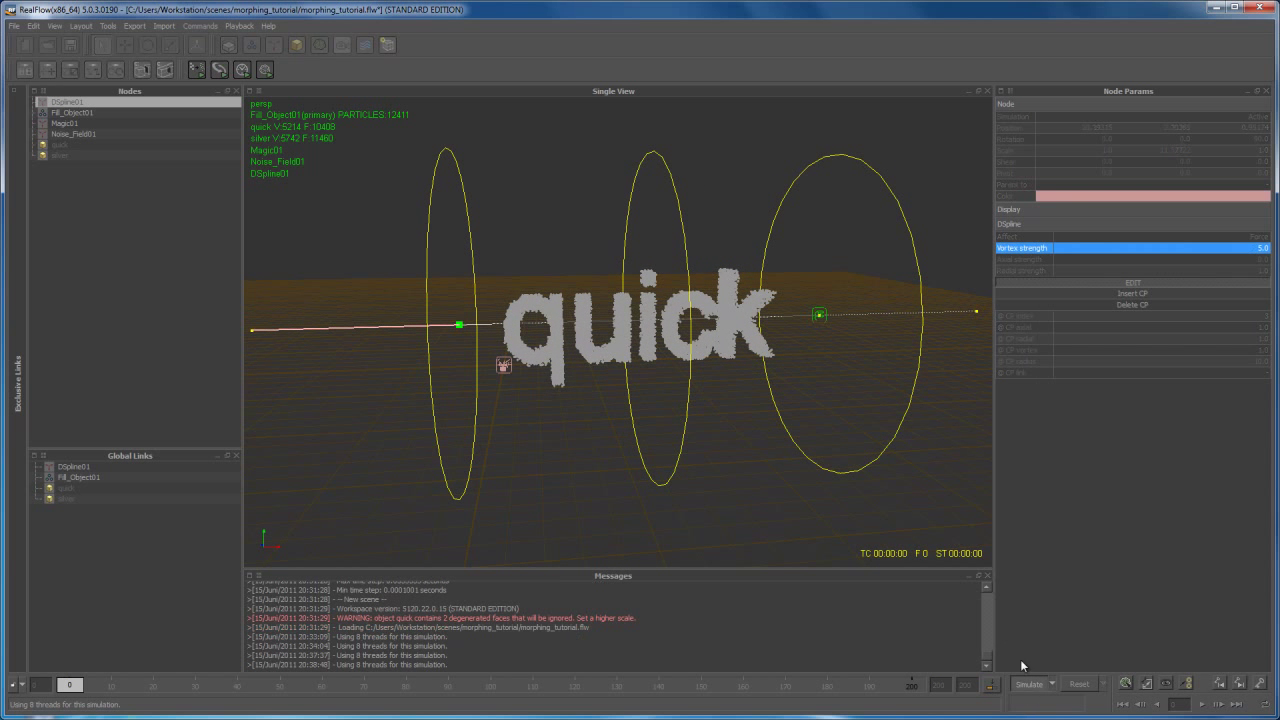
{"action": "left_click", "coordinate": [731, 366]}
{"action": "left_click_drag", "start_coordinate": [733, 405], "coordinate": [785, 416], "text": "alt"}
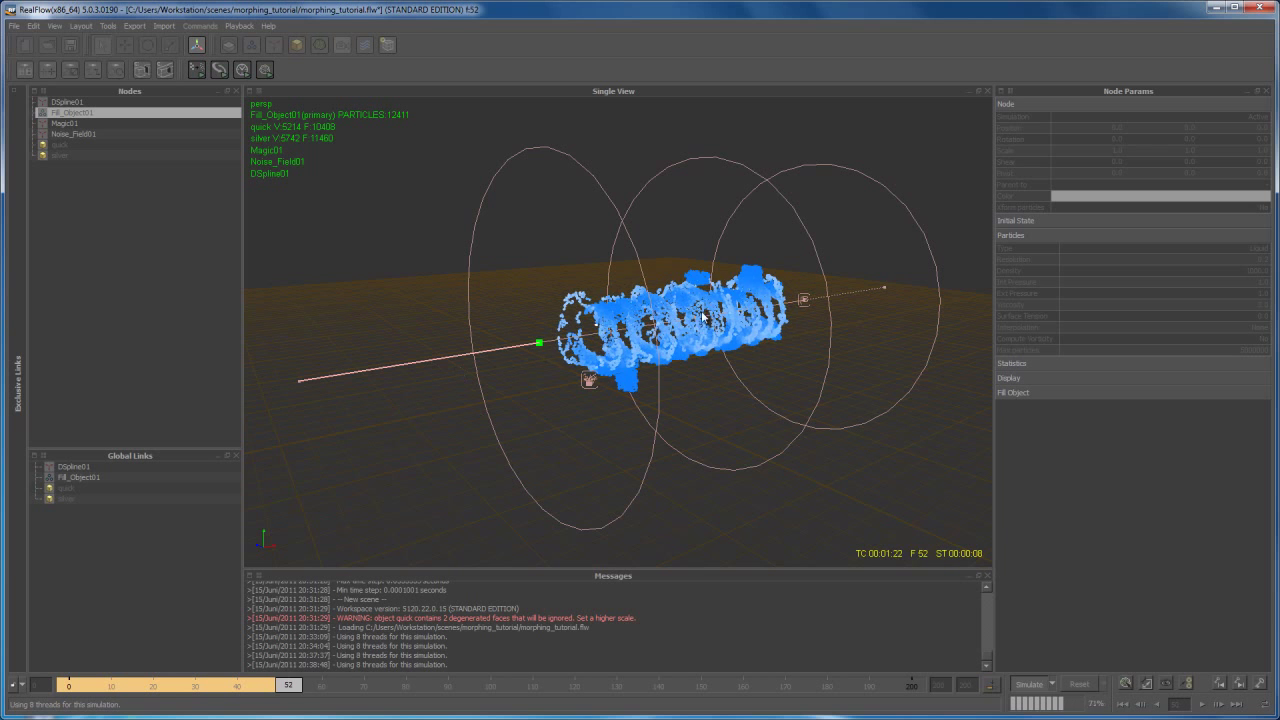
{"action": "left_click_drag", "start_coordinate": [703, 449], "coordinate": [759, 334], "text": "alt"}
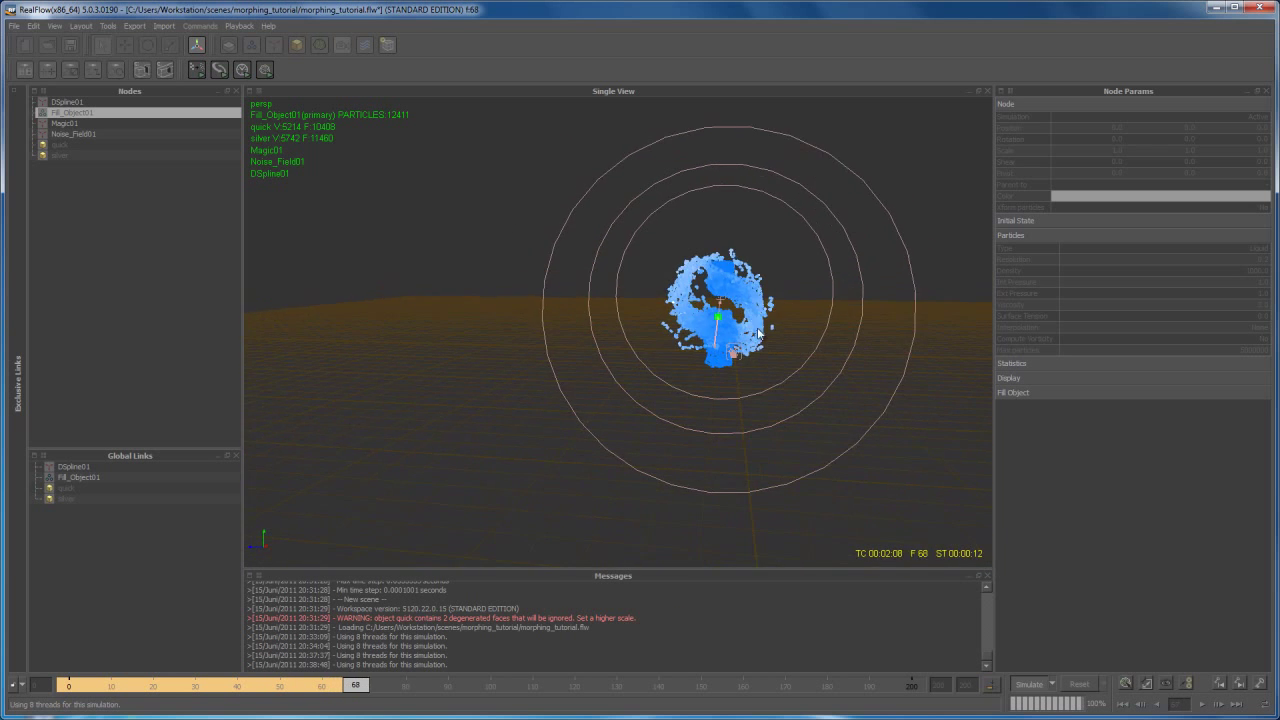
{"action": "left_click_drag", "start_coordinate": [808, 384], "coordinate": [669, 415], "text": "alt"}
{"action": "left_click", "coordinate": [1030, 684]}
{"action": "left_click_drag", "start_coordinate": [614, 492], "coordinate": [756, 405], "text": "alt"}
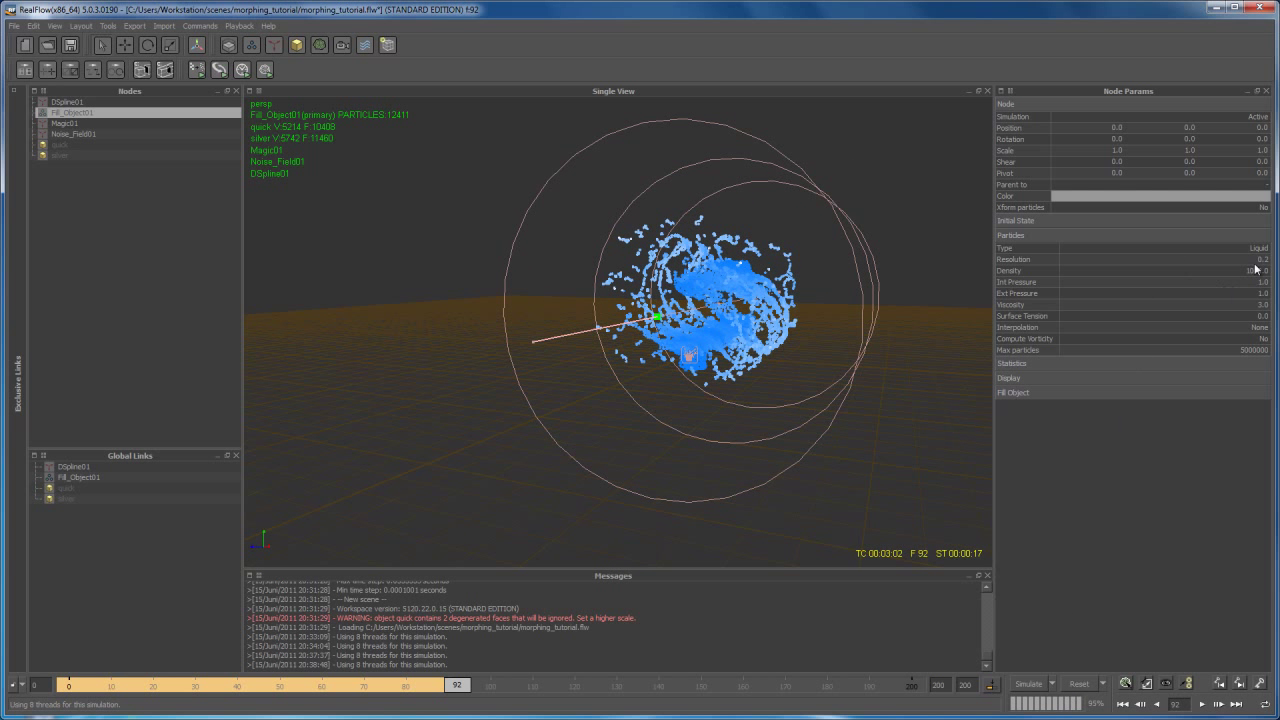
- Reset all simulation data, confirming the reset, and select DSpline01
{"action": "left_click", "coordinate": [1079, 684]}
{"action": "left_click", "coordinate": [614, 397]}
{"action": "left_click", "coordinate": [88, 102]}
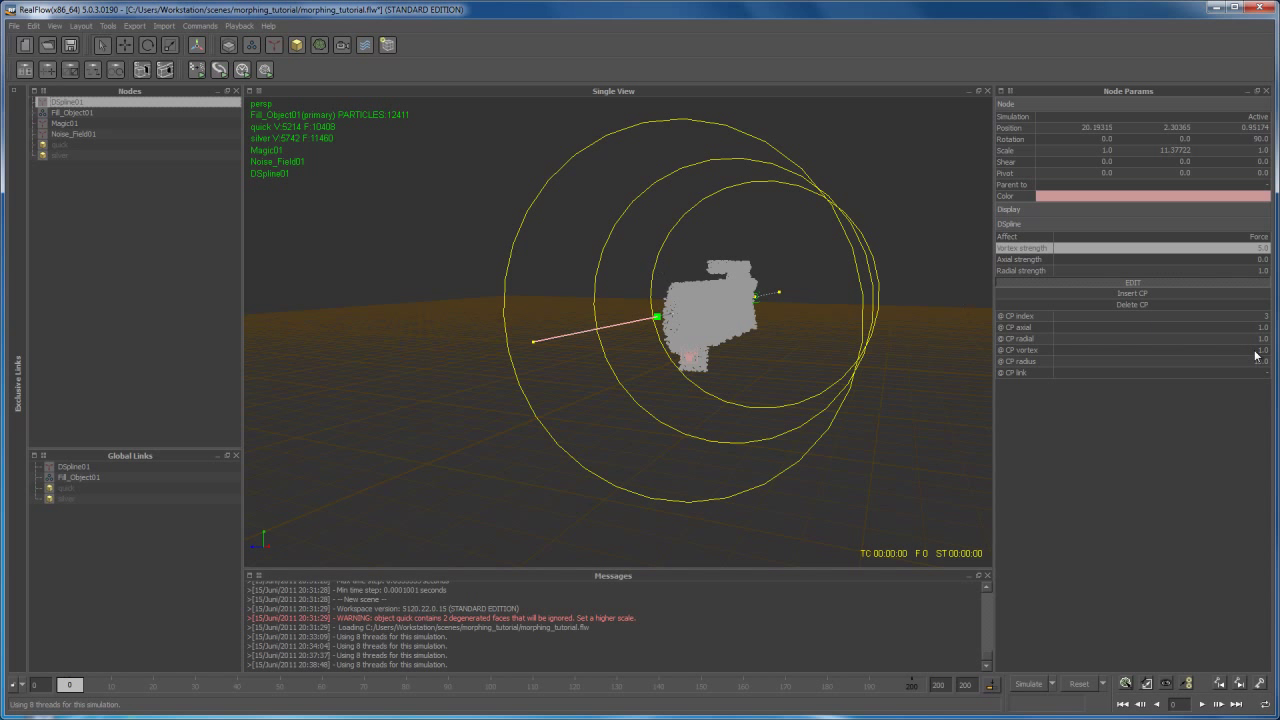
- Set DSpline01's vortex strength to 4 and its radial strength to 5
{"action": "left_click", "coordinate": [1260, 250]}
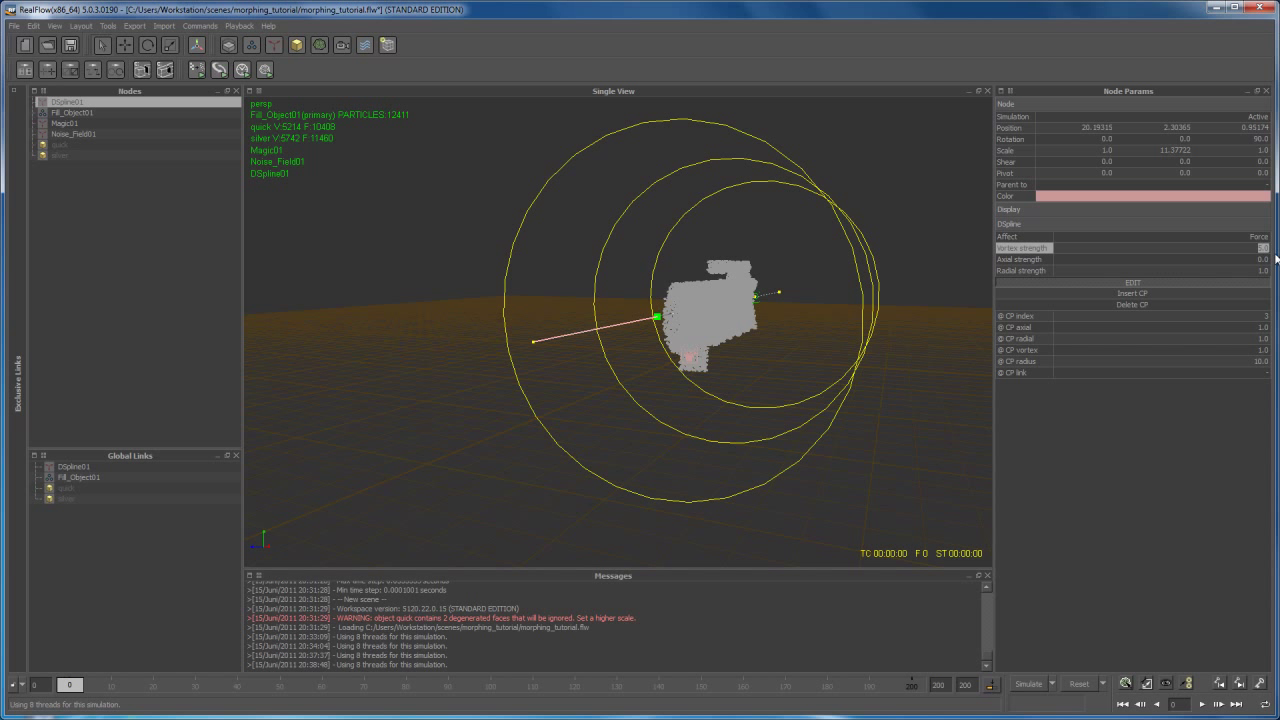
{"action": "type", "text": "4"}
{"action": "key", "text": "Return"}
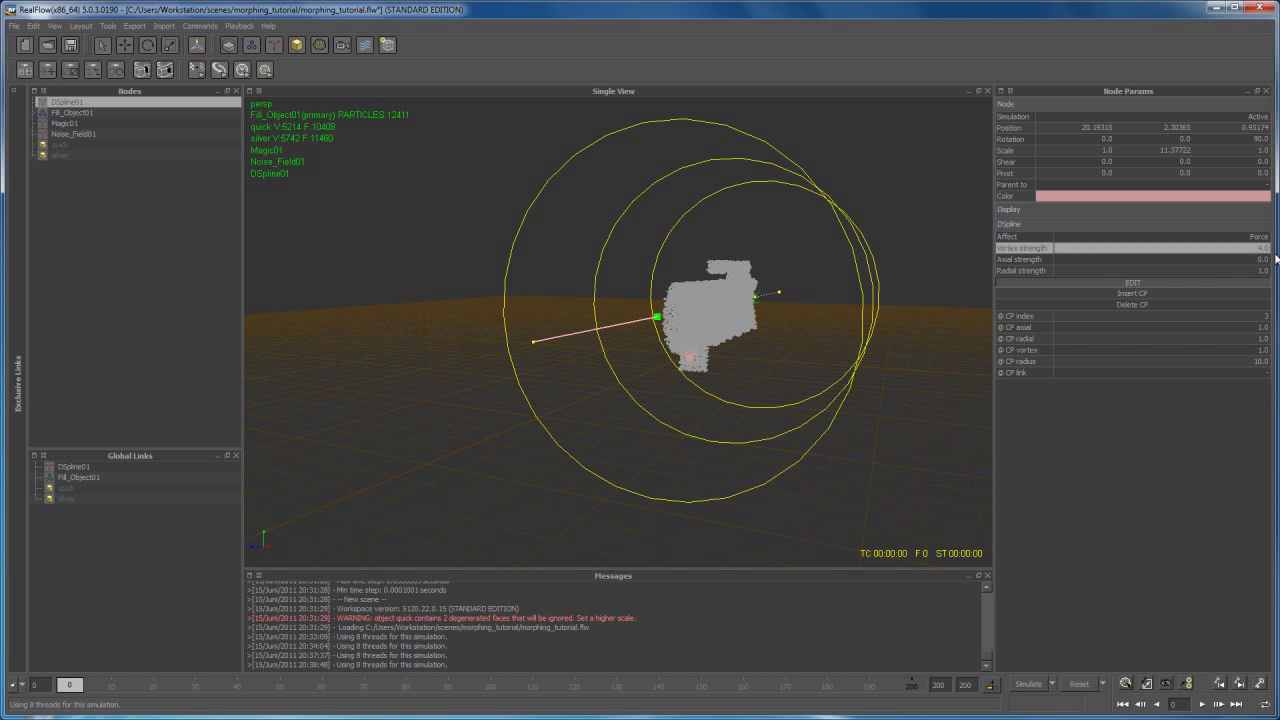
{"action": "left_click_drag", "start_coordinate": [854, 426], "coordinate": [1112, 334], "text": "alt"}
{"action": "scroll", "coordinate": [768, 445], "scroll_direction": "down", "scroll_amount": 2}
{"action": "scroll", "coordinate": [778, 450], "scroll_direction": "up", "scroll_amount": 5}
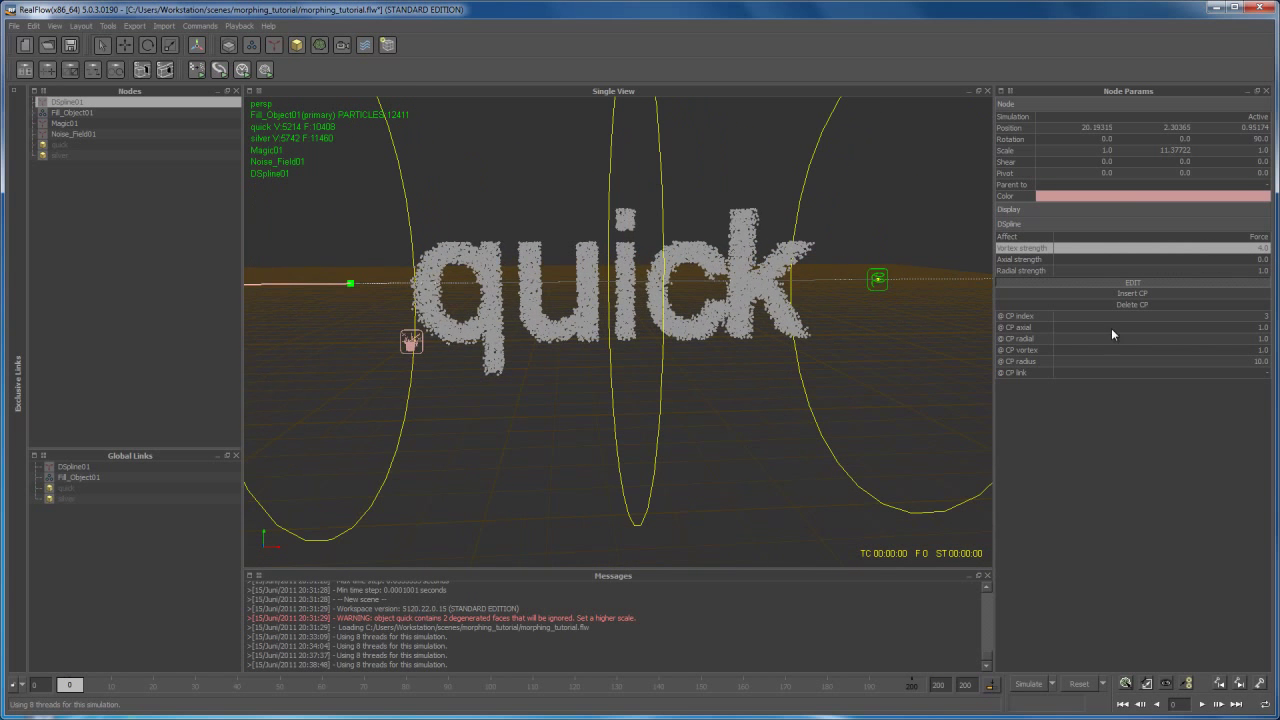
{"action": "left_click", "coordinate": [1258, 271]}
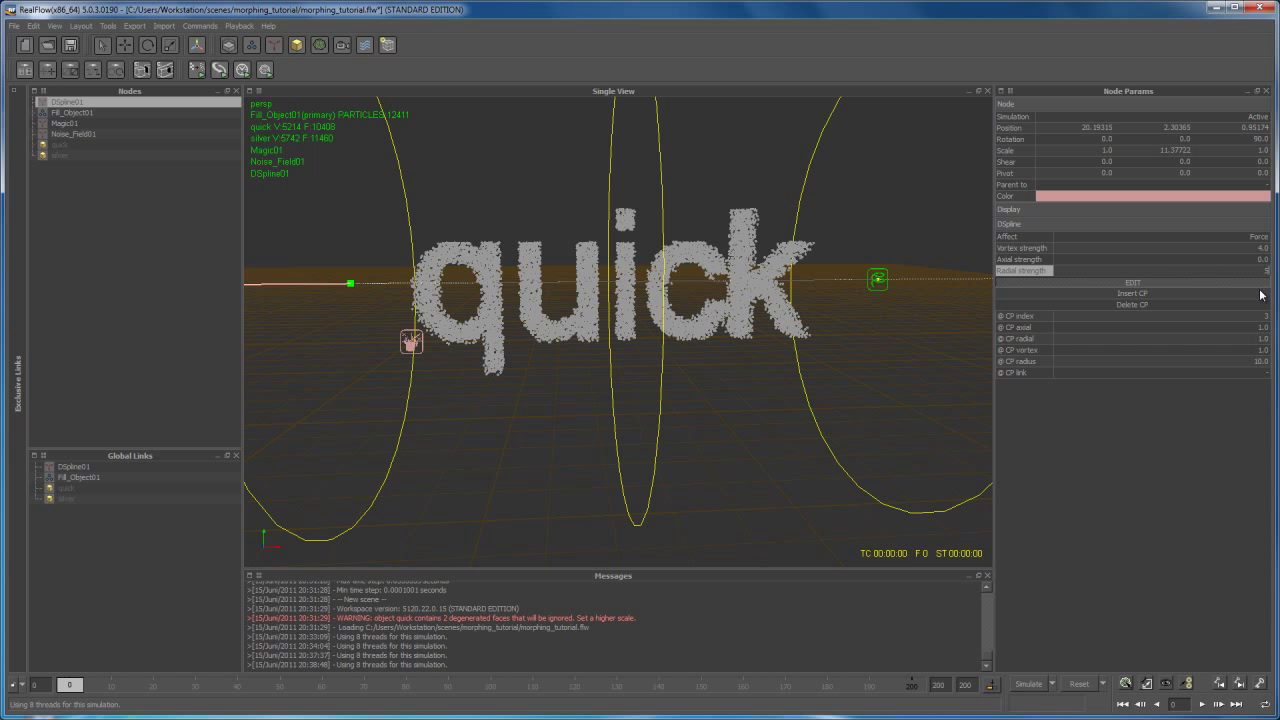
{"action": "type", "text": "5"}
{"action": "key", "text": "Return"}
{"action": "scroll", "coordinate": [688, 397], "scroll_direction": "down", "scroll_amount": 3}
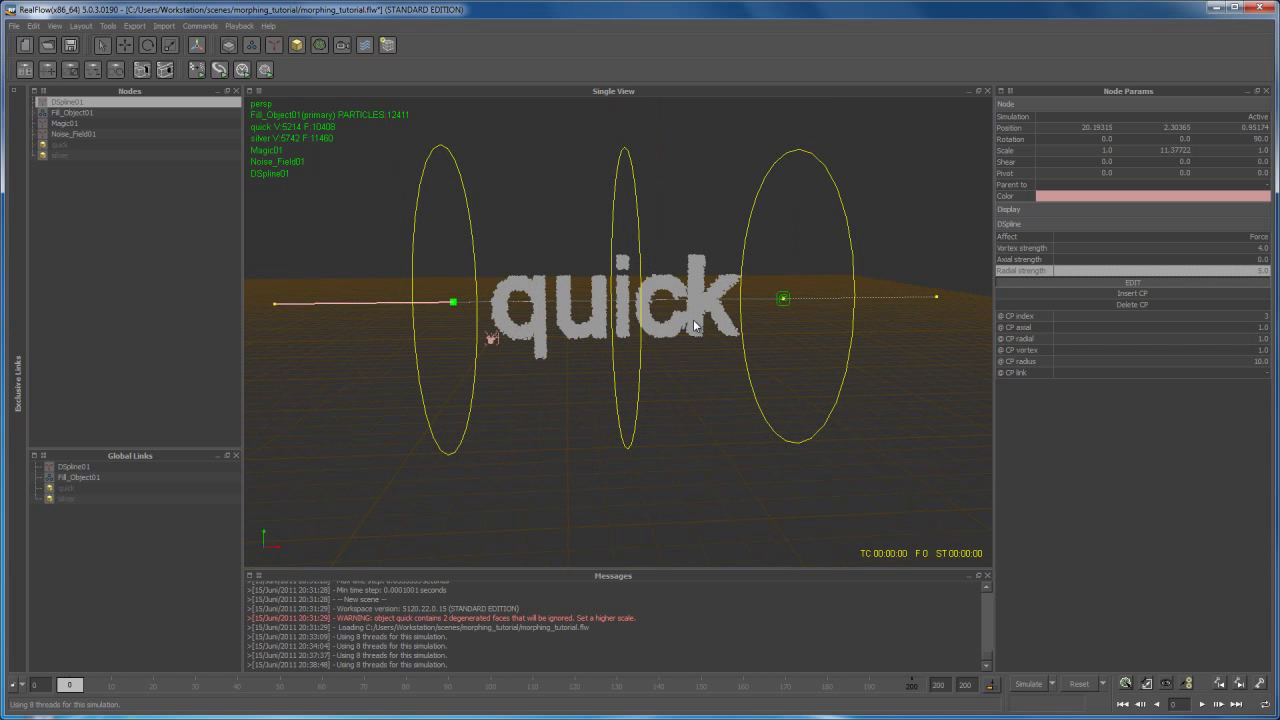
- Simulate to about frame 107, examining the particles' motion around the spline from several angles, and stop the simulation
{"action": "left_click", "coordinate": [794, 455]}
{"action": "left_click", "coordinate": [1040, 685]}
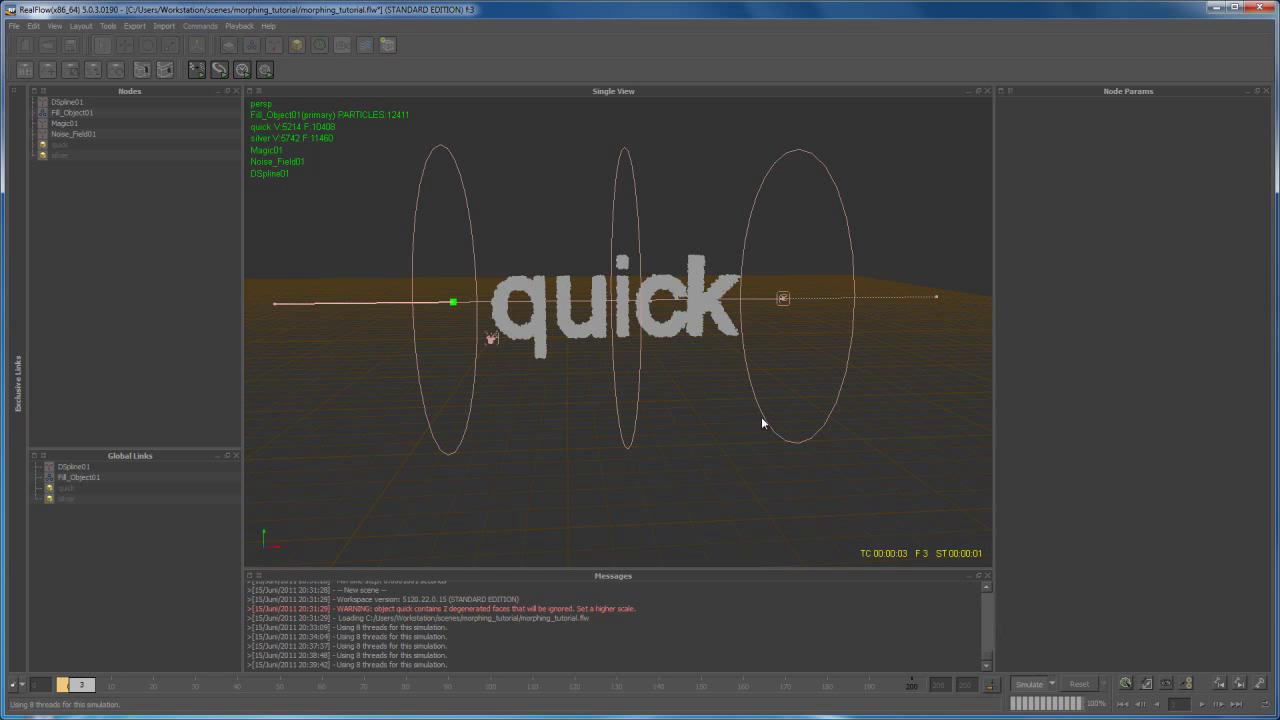
{"action": "left_click", "coordinate": [701, 344]}
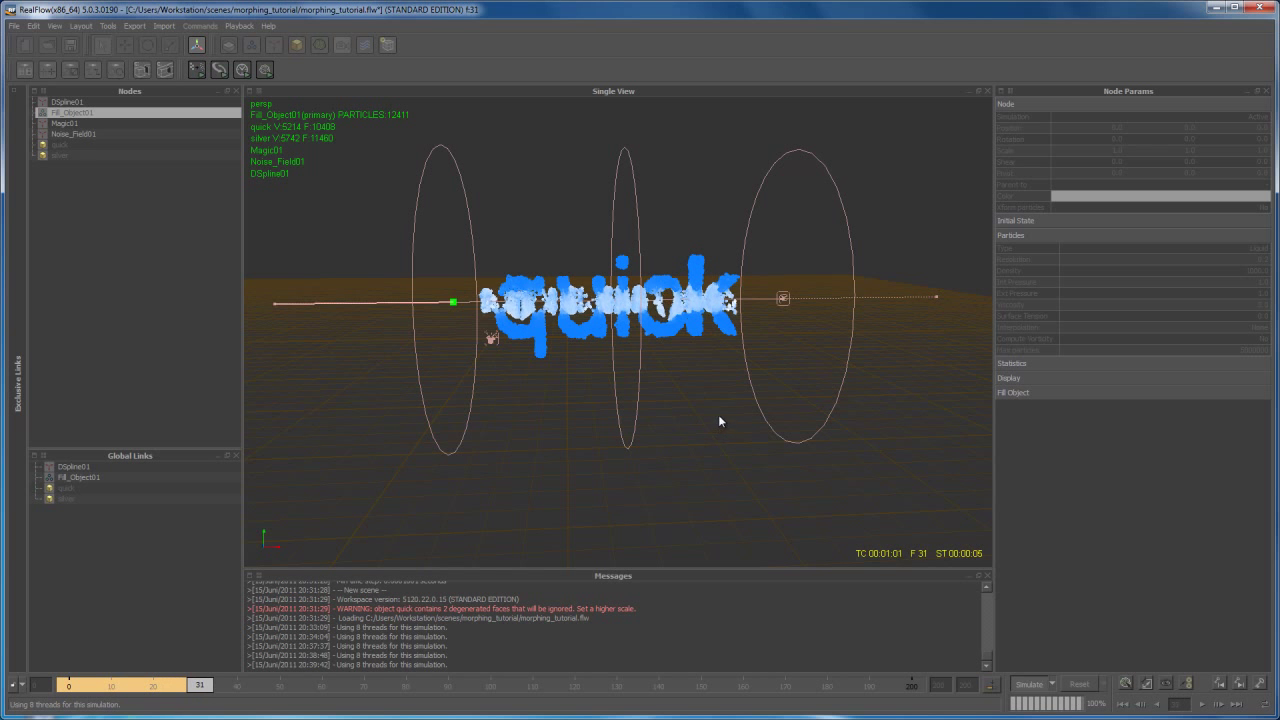
{"action": "left_click_drag", "start_coordinate": [700, 419], "coordinate": [772, 413], "text": "alt"}
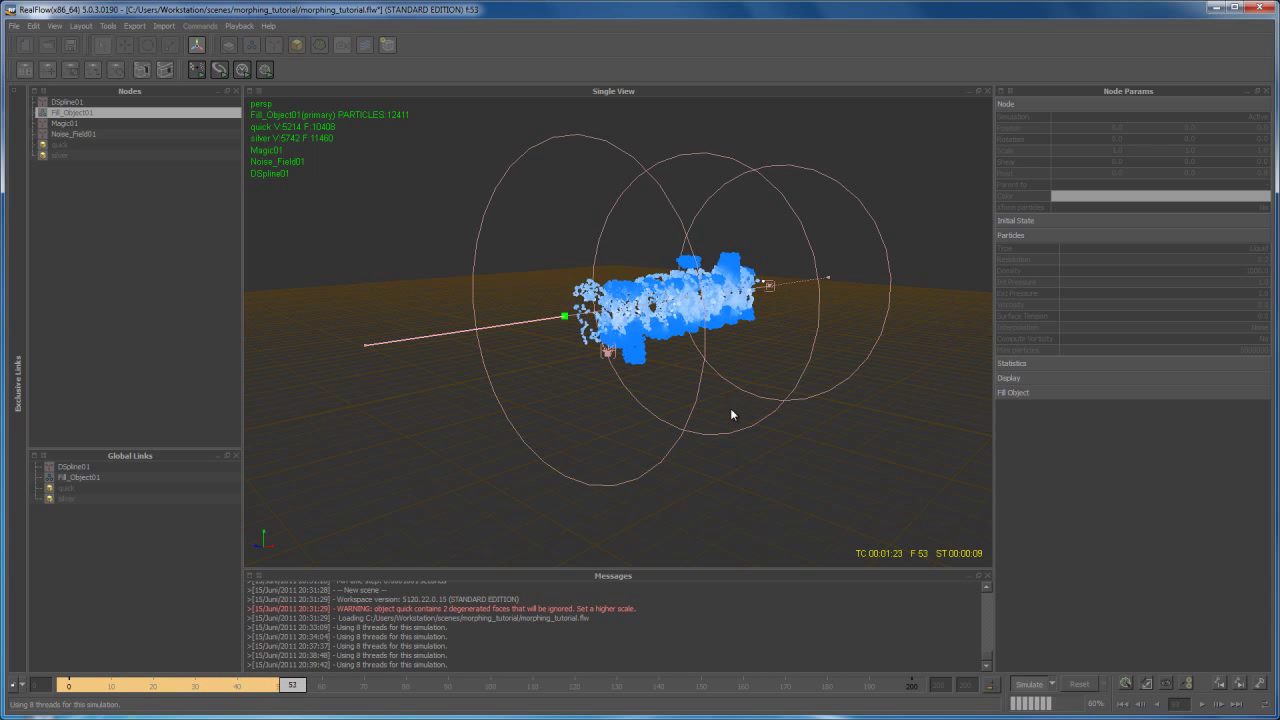
{"action": "left_click_drag", "start_coordinate": [733, 398], "coordinate": [705, 284], "text": "alt"}
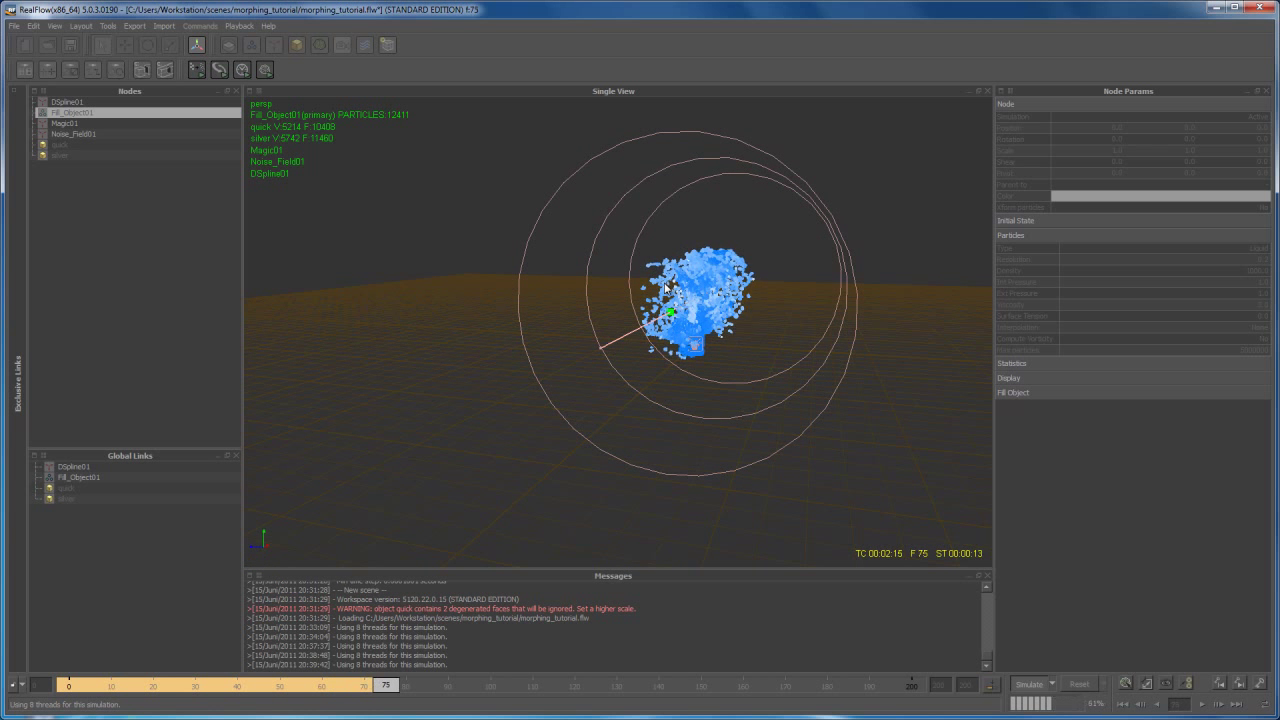
{"action": "left_click_drag", "start_coordinate": [745, 371], "coordinate": [748, 412], "text": "alt"}
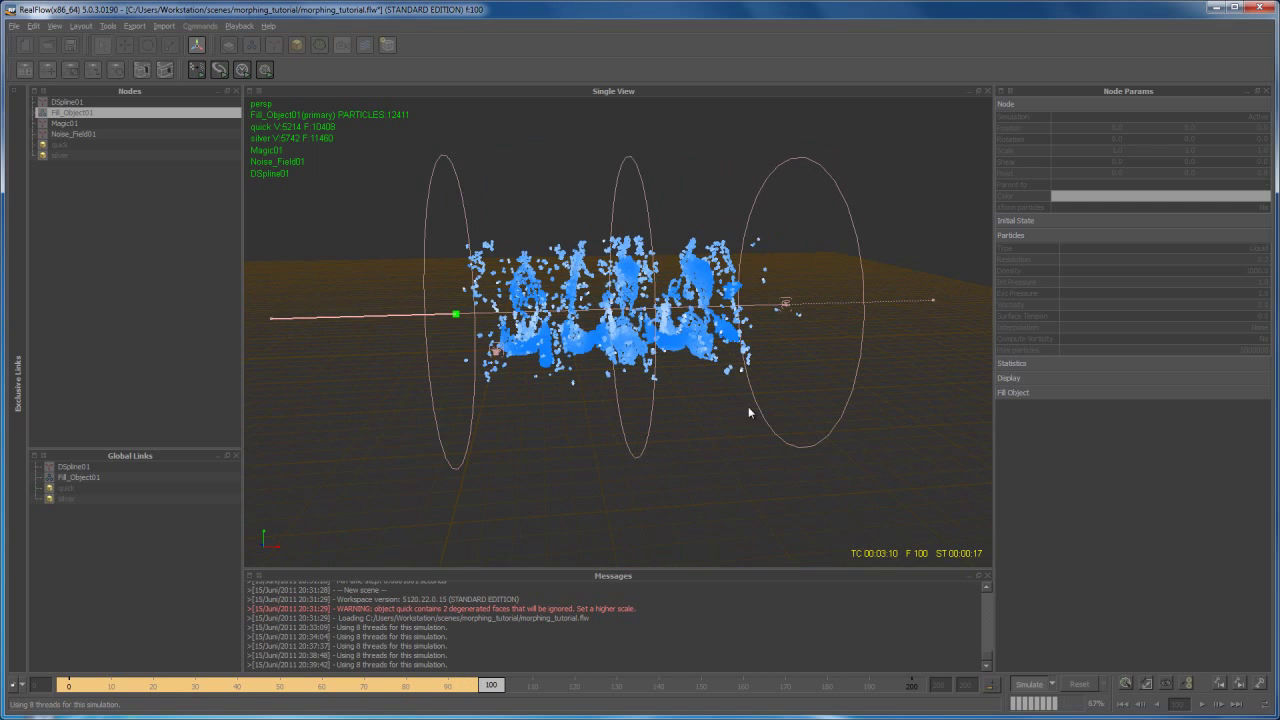
{"action": "left_click", "coordinate": [1030, 684]}
{"action": "left_click_drag", "start_coordinate": [750, 460], "coordinate": [893, 530], "text": "alt"}
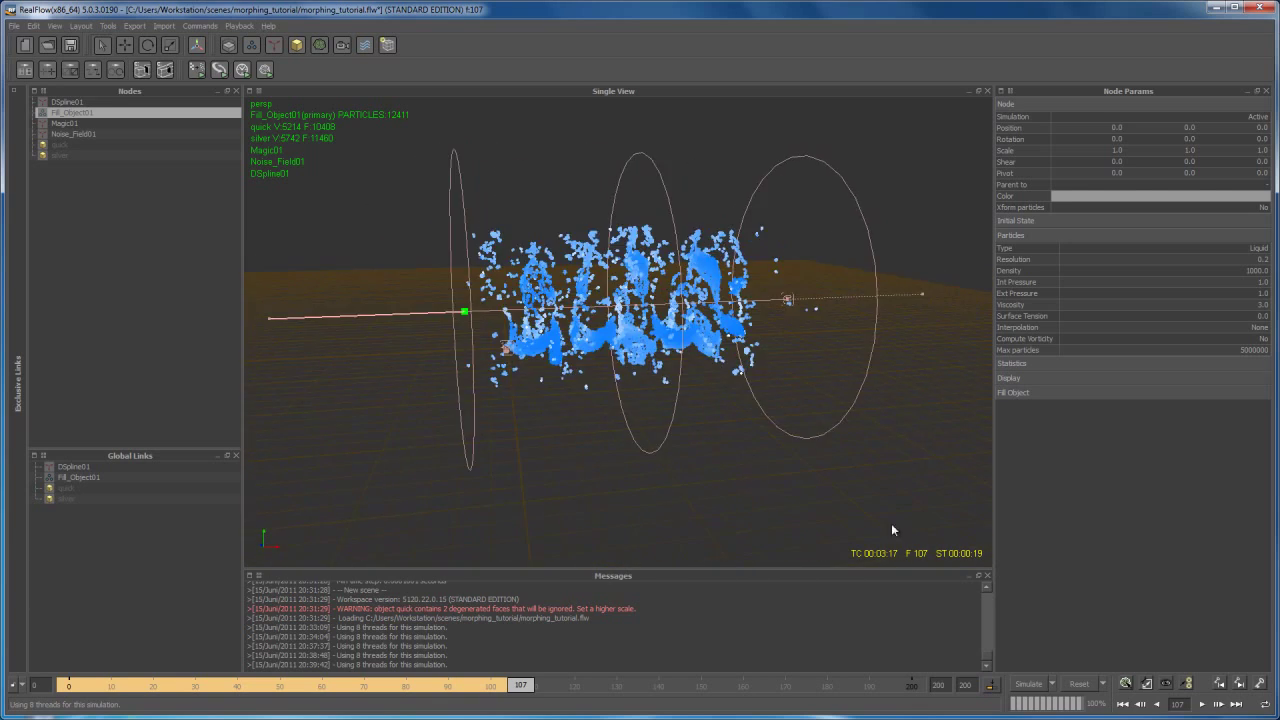
- Reset all simulation data and confirm the reset
{"action": "left_click", "coordinate": [1083, 684]}
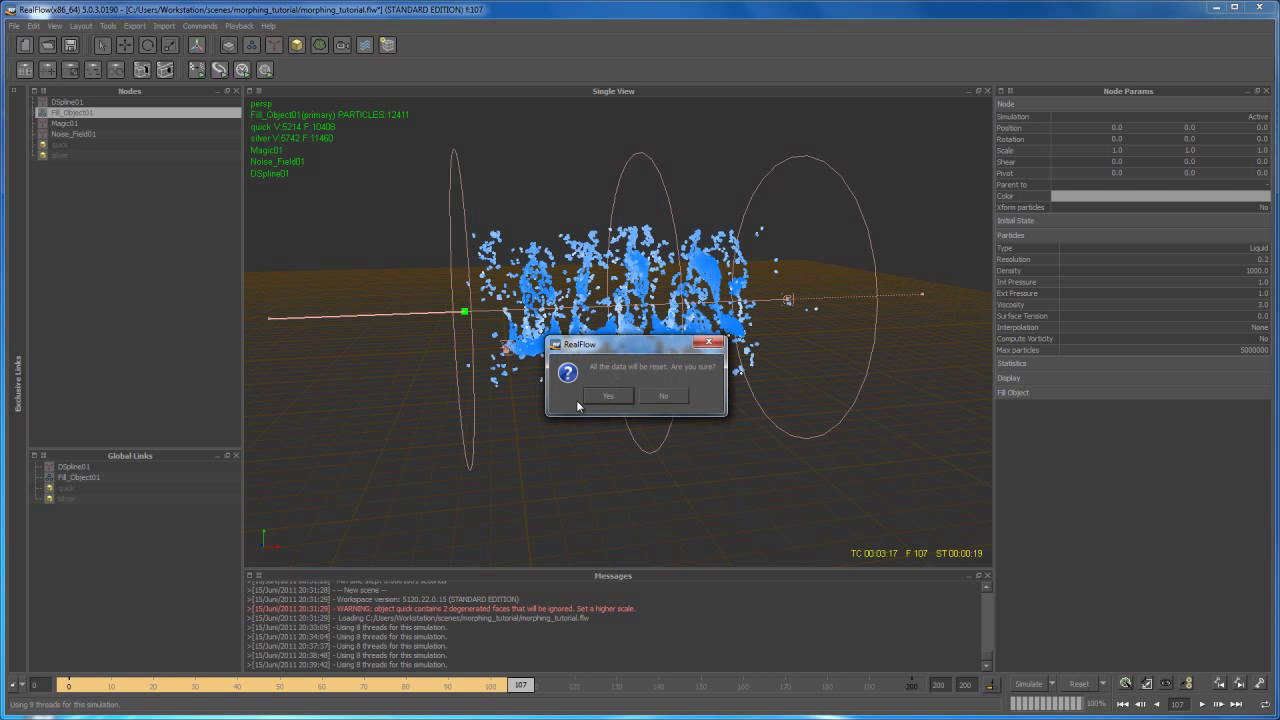
{"action": "left_click", "coordinate": [618, 397]}
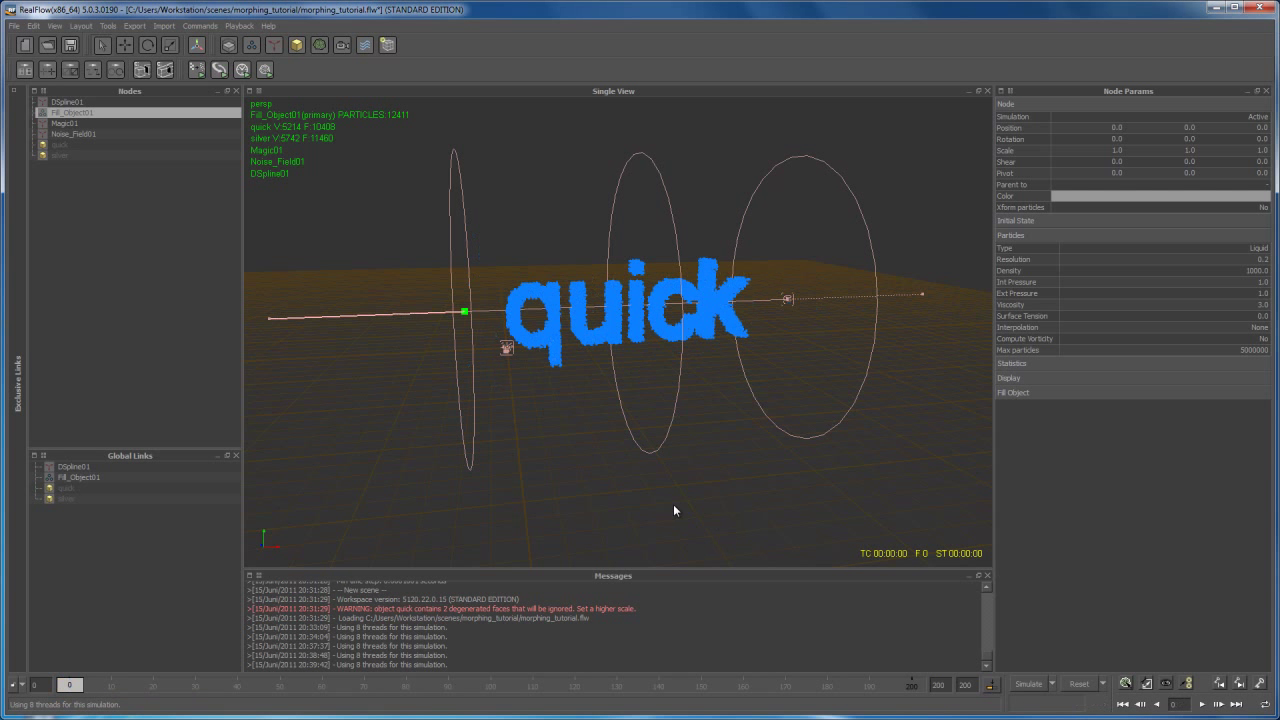
{"action": "left_click_drag", "start_coordinate": [682, 513], "coordinate": [598, 503], "text": "alt"}
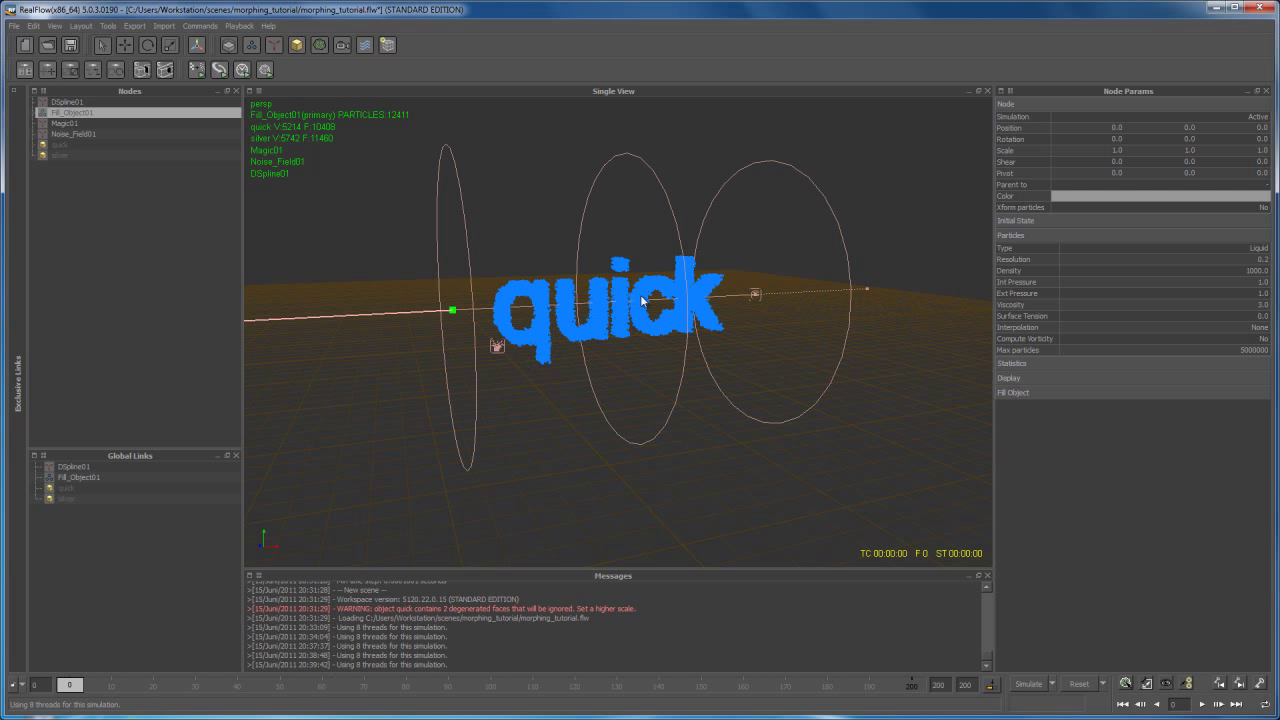
{"action": "left_click_drag", "start_coordinate": [950, 283], "coordinate": [643, 347], "text": "alt"}
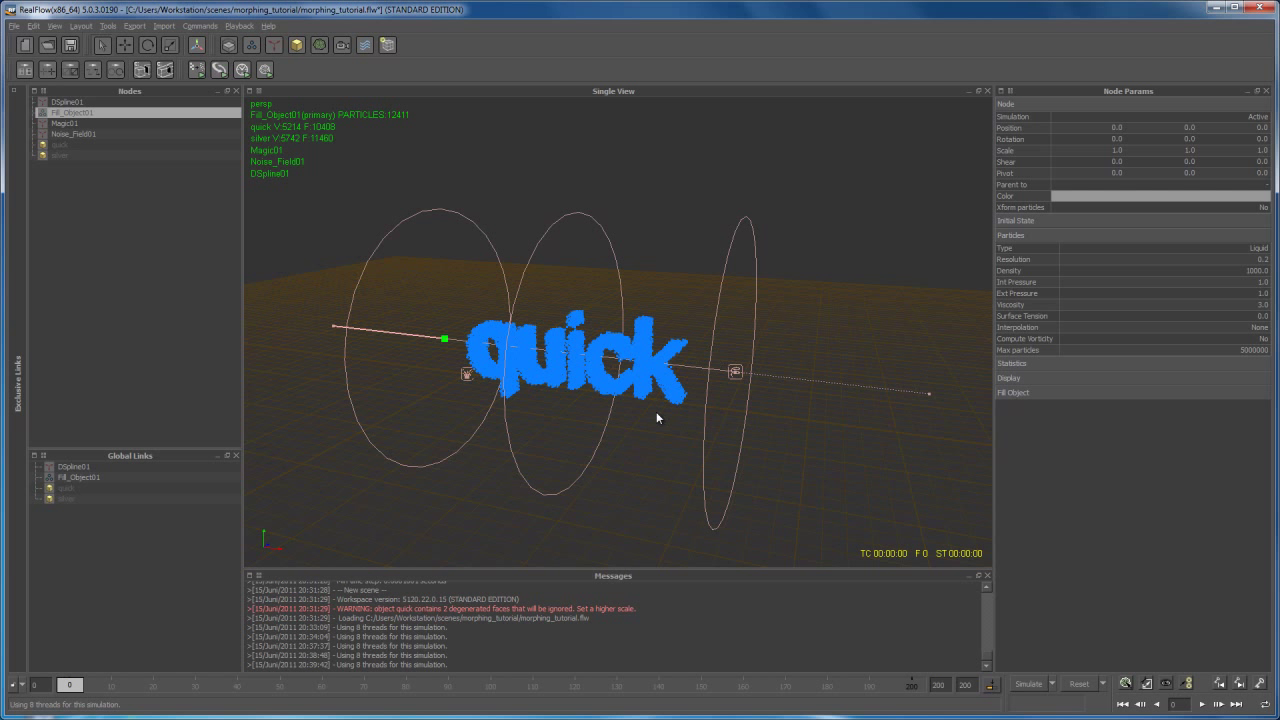
{"action": "left_click_drag", "start_coordinate": [657, 417], "coordinate": [706, 388], "text": "alt"}
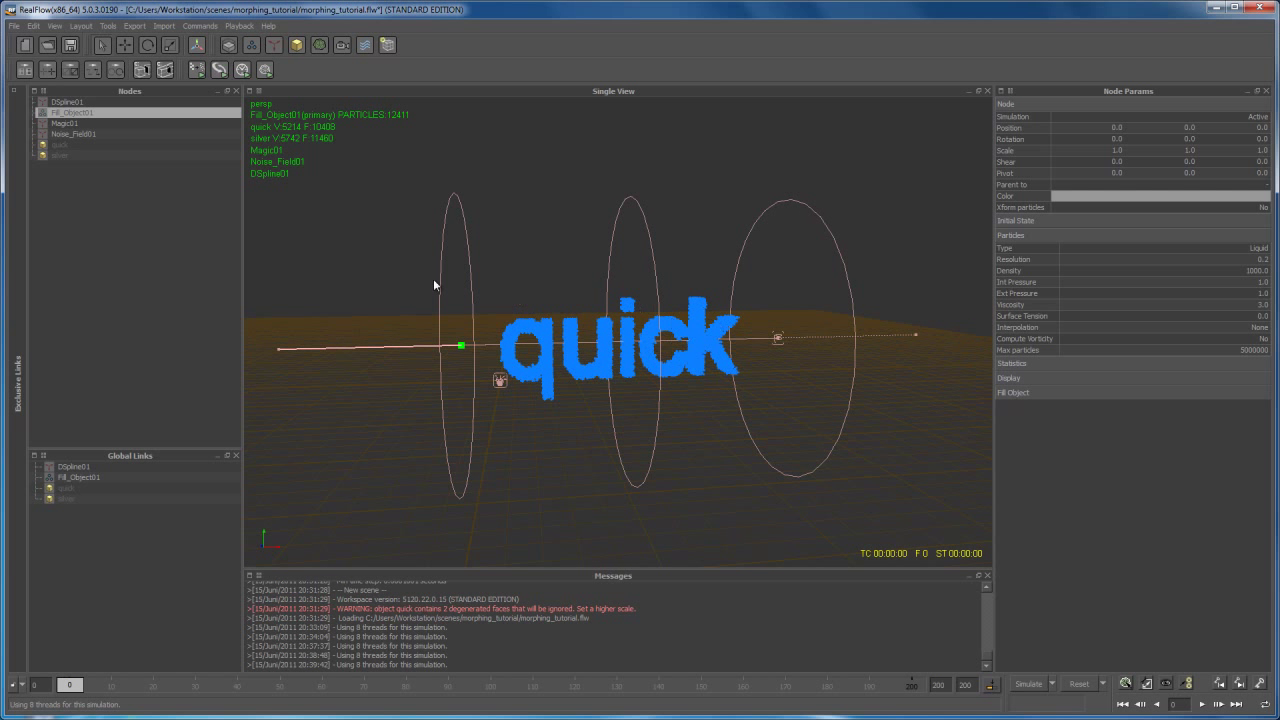
{"action": "left_click_drag", "start_coordinate": [672, 473], "coordinate": [630, 494], "text": "alt"}
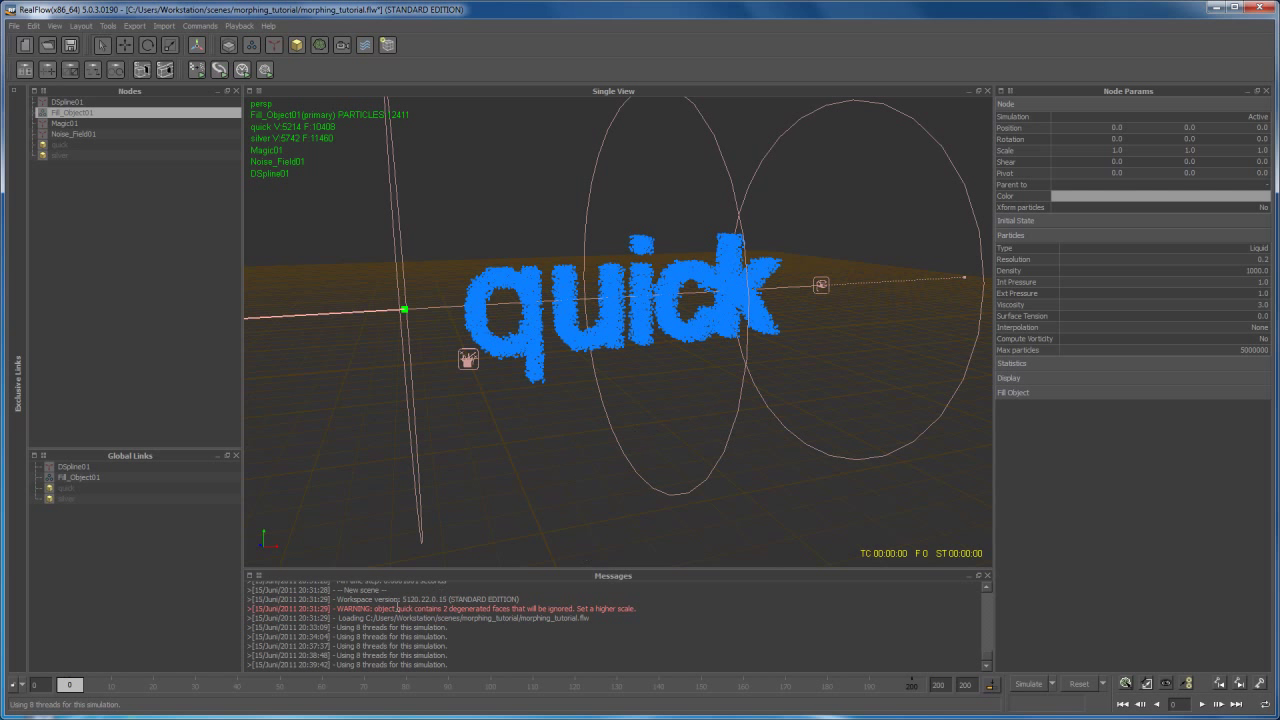
- Go to frame 60 and add a key for DSpline01's Simulation parameter in its Active state
{"action": "left_click_drag", "start_coordinate": [68, 687], "coordinate": [323, 687]}
{"action": "left_click_drag", "start_coordinate": [475, 559], "coordinate": [665, 503], "text": "alt"}
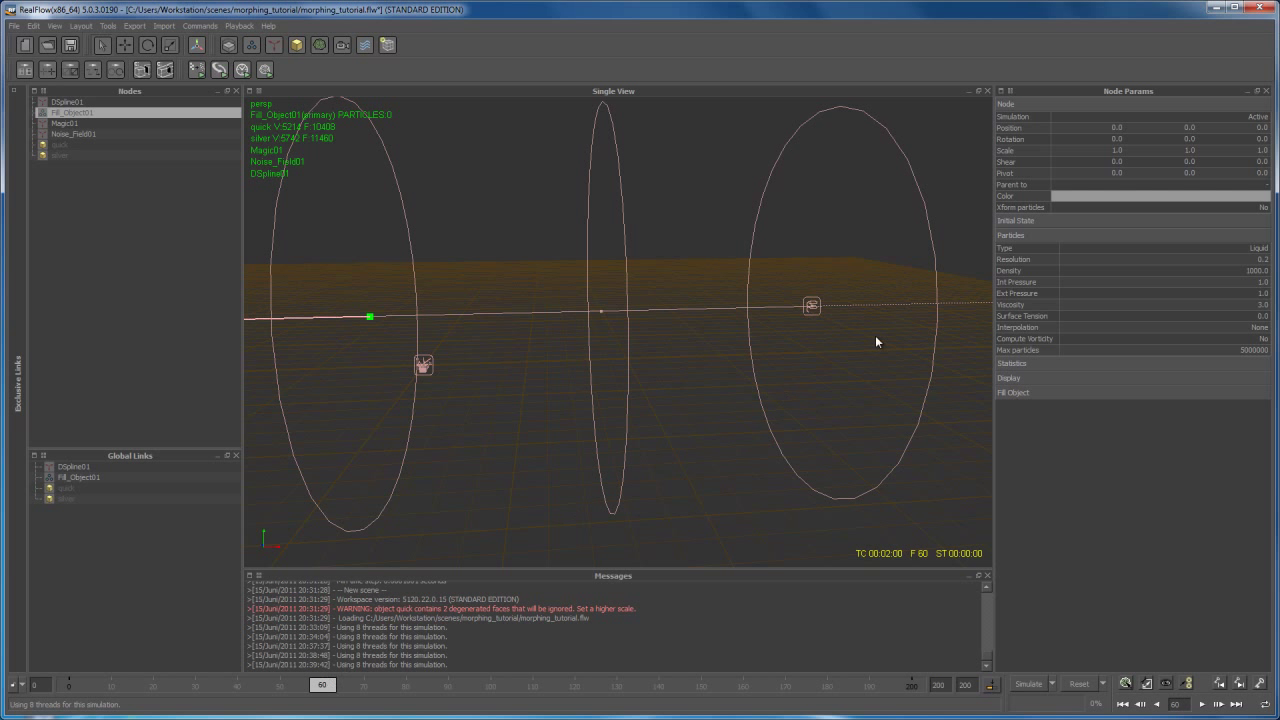
{"action": "left_click", "coordinate": [70, 102]}
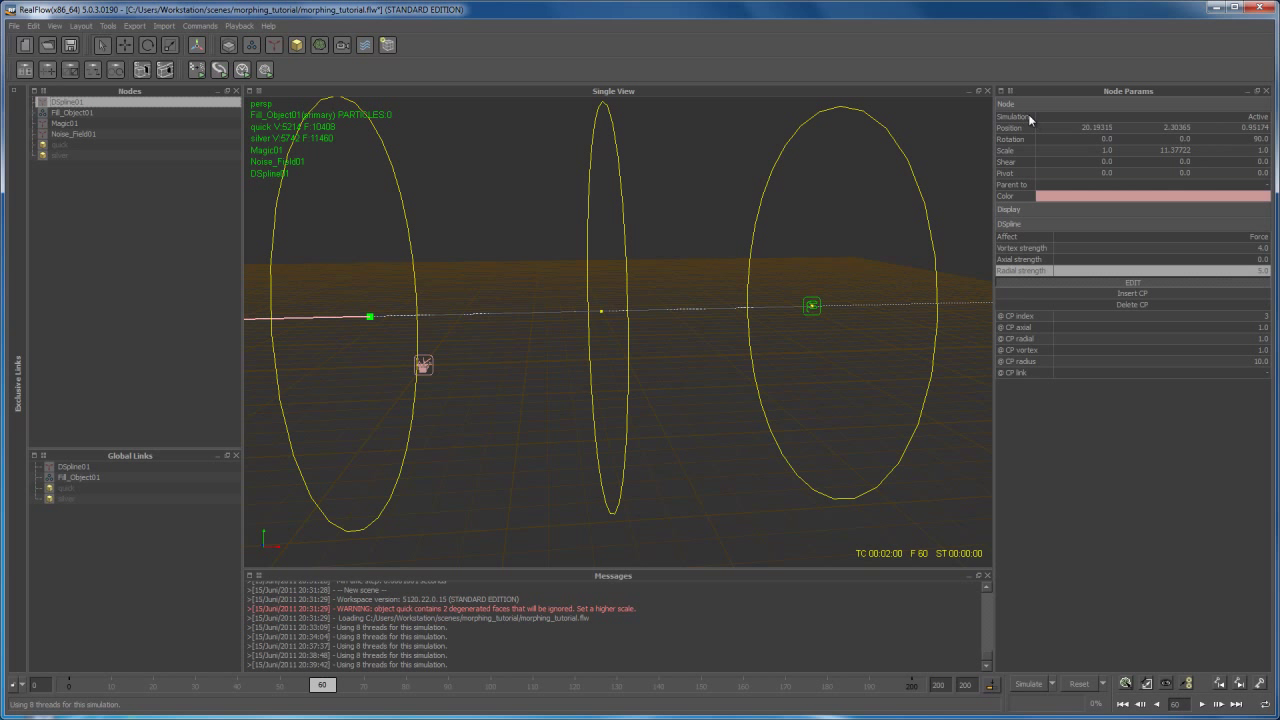
{"action": "left_click", "coordinate": [1039, 117]}
{"action": "left_click", "coordinate": [1029, 115]}
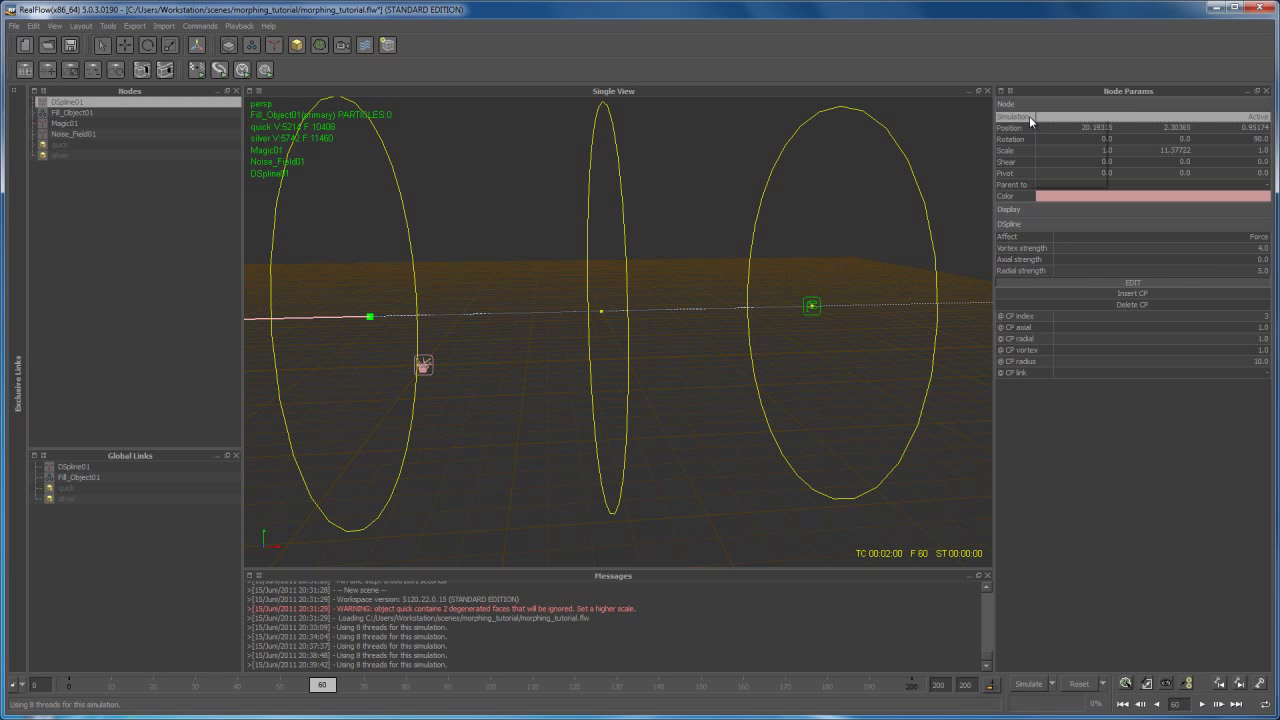
{"action": "left_click", "coordinate": [1058, 163]}
- At frame 59, set DSpline01's Simulation parameter to Inactive and add a key for it
{"action": "scroll", "coordinate": [322, 689], "scroll_direction": "down", "scroll_amount": 1}
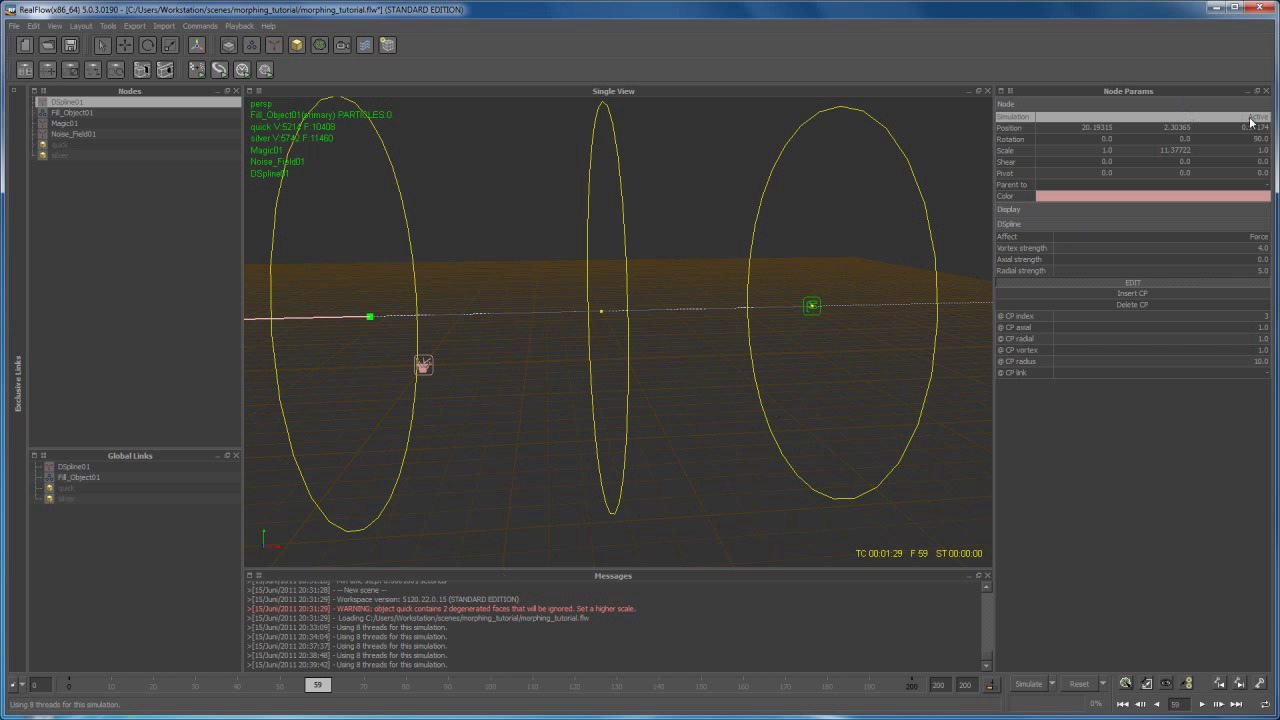
{"action": "left_click", "coordinate": [1250, 118]}
{"action": "left_click", "coordinate": [1240, 118]}
{"action": "left_click", "coordinate": [1216, 128]}
{"action": "right_click", "coordinate": [1066, 118]}
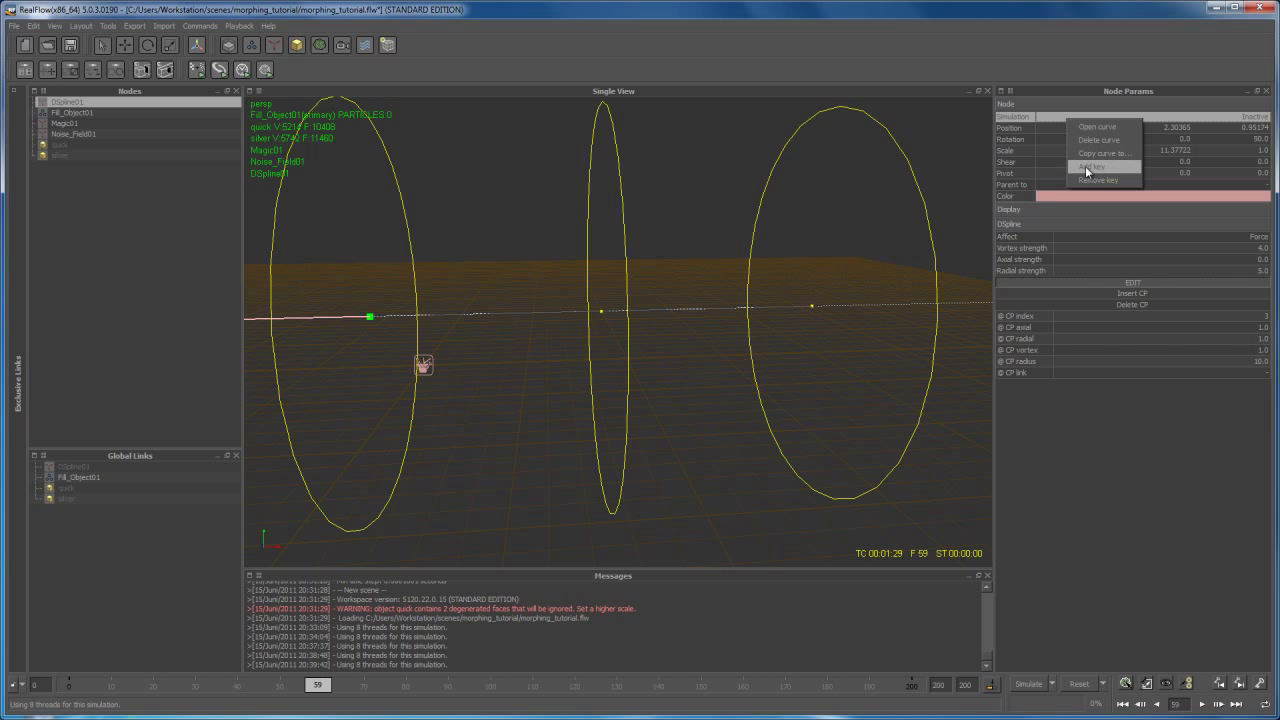
{"action": "left_click", "coordinate": [1087, 168]}
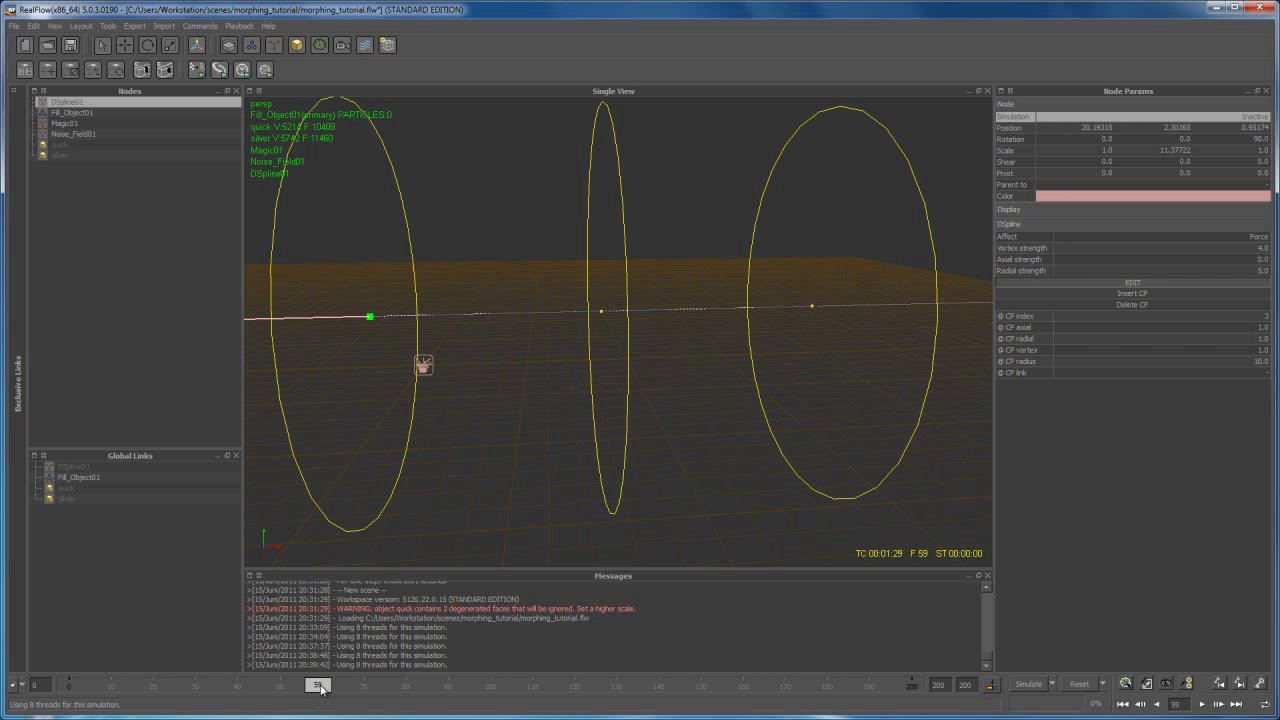
- Add Noise_Field01 to the global links, then reset all simulation data, confirming the reset, and select Fill_Object01
{"action": "left_click_drag", "start_coordinate": [660, 513], "coordinate": [507, 435], "text": "alt"}
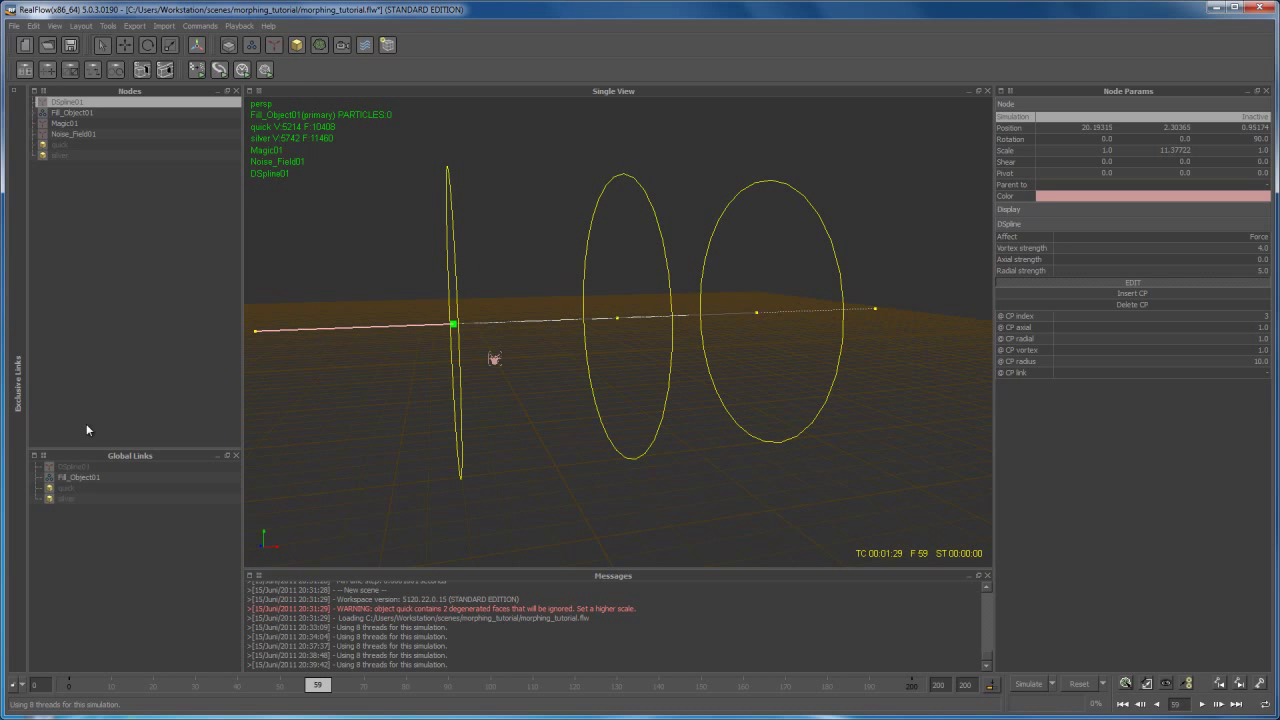
{"action": "left_click", "coordinate": [72, 135]}
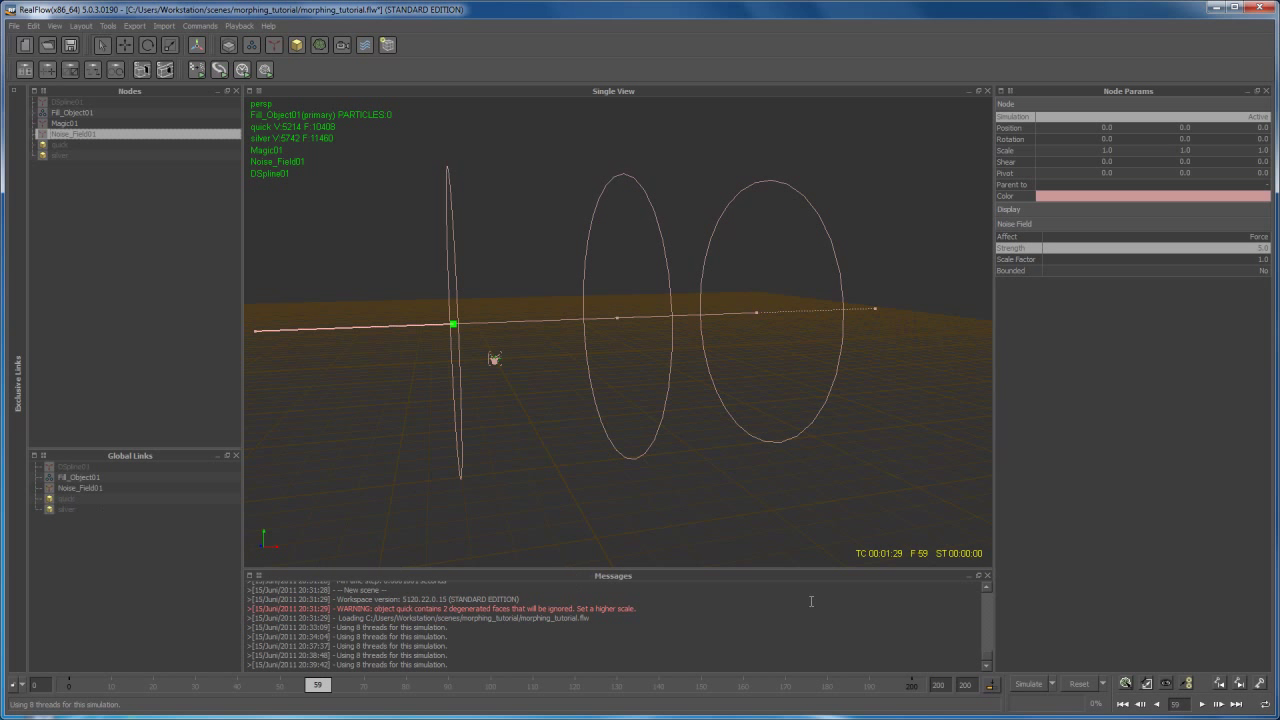
{"action": "left_click", "coordinate": [1078, 688]}
{"action": "left_click", "coordinate": [667, 392]}
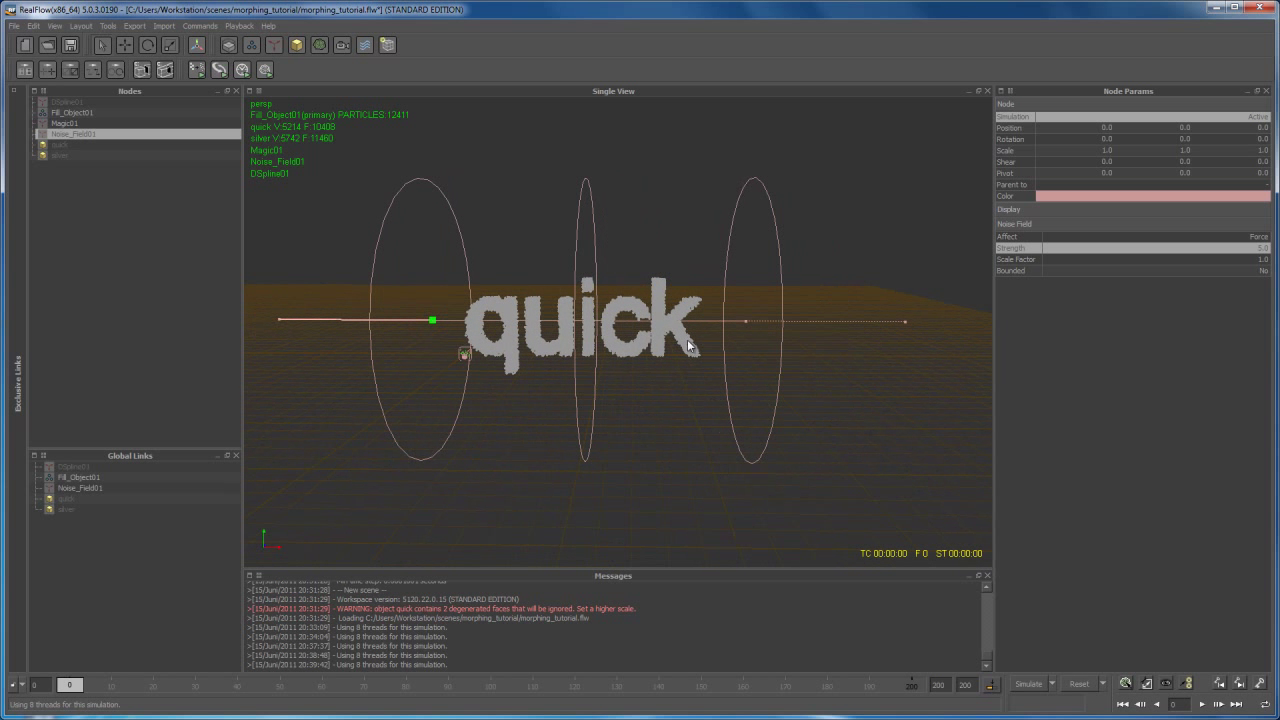
{"action": "left_click", "coordinate": [688, 346]}
{"action": "scroll", "coordinate": [703, 464], "scroll_direction": "up", "scroll_amount": 5}
{"action": "mouse_move", "coordinate": [664, 469]}
{"action": "left_mouse_down", "text": "alt"}
{"action": "mouse_move", "coordinate": [699, 459]}
{"action": "mouse_move", "coordinate": [685, 460]}
{"action": "left_mouse_up", "text": "alt"}
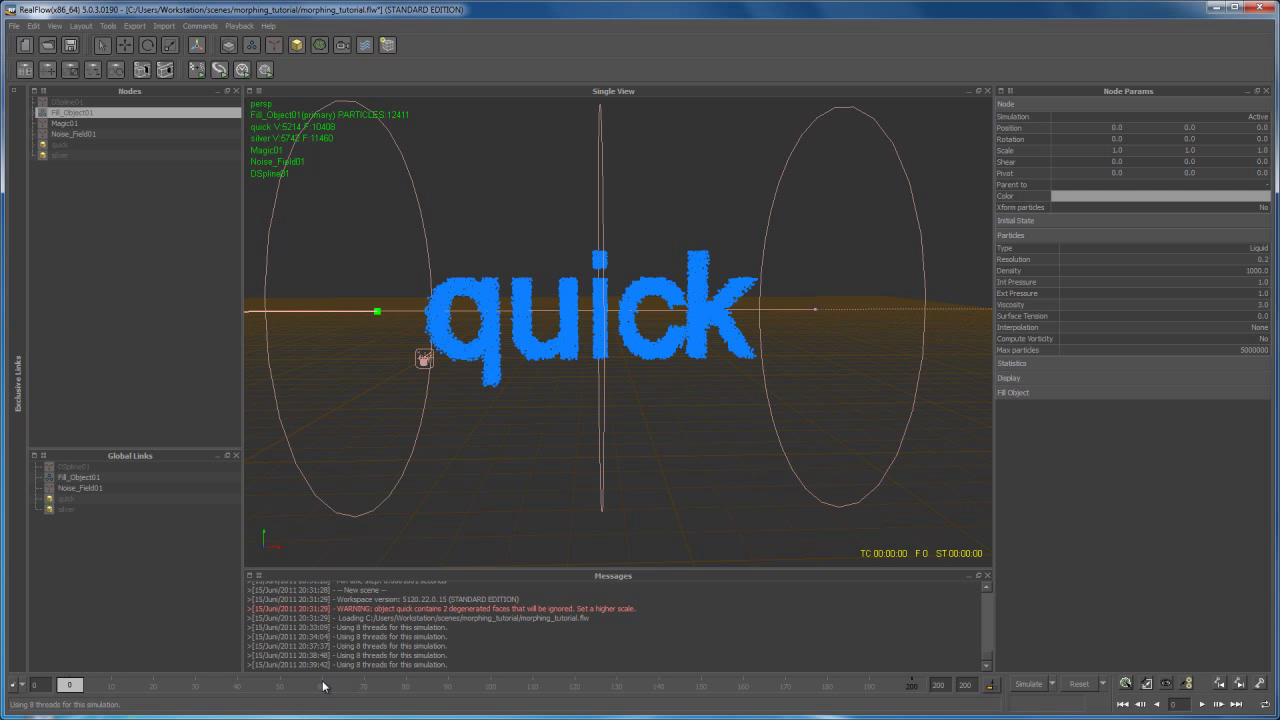
- Simulate to about frame 121, examining how the noise field and the keyed DSpline01 move the particles, and stop the simulation
{"action": "left_click", "coordinate": [1031, 686]}
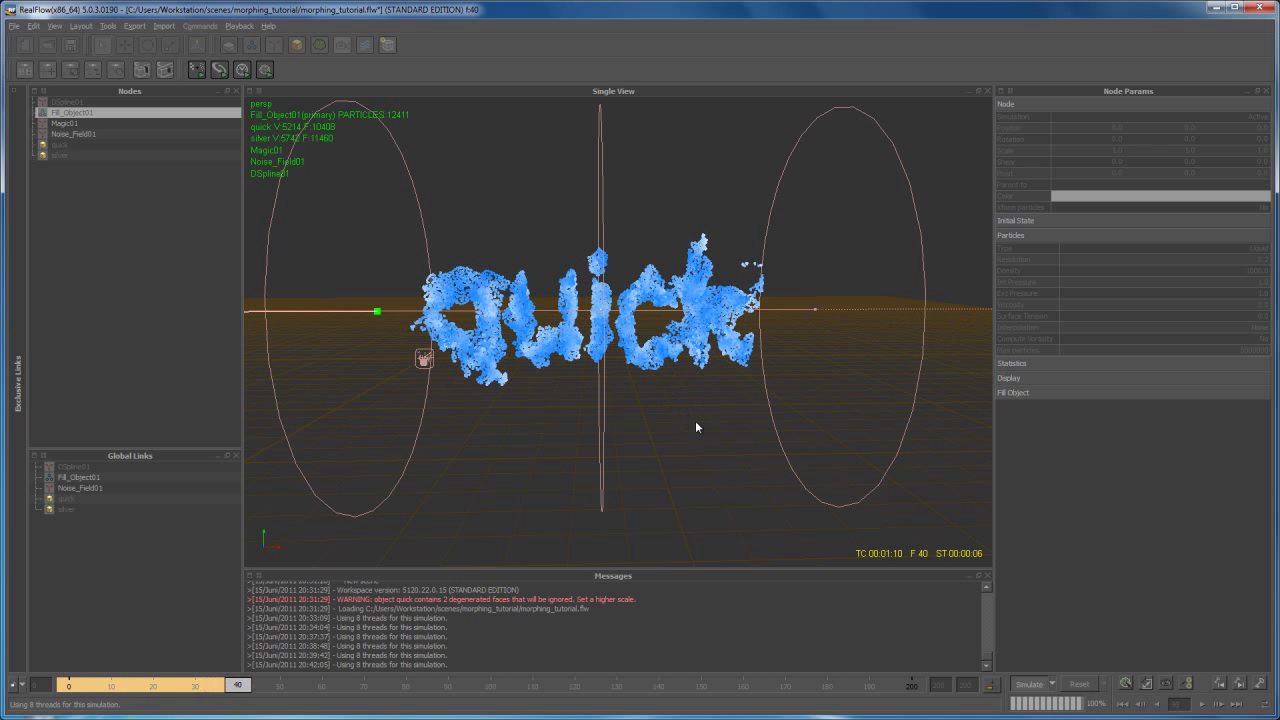
{"action": "left_click_drag", "start_coordinate": [695, 420], "coordinate": [706, 418], "text": "alt"}
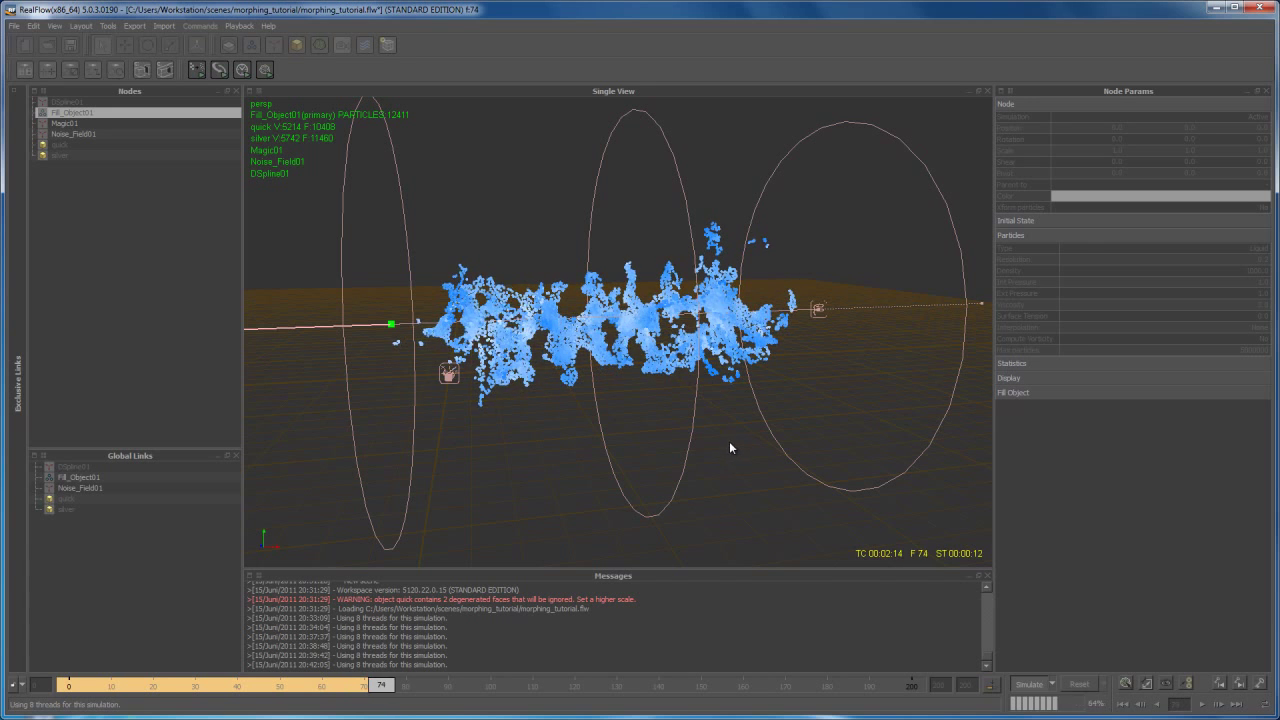
{"action": "left_click_drag", "start_coordinate": [757, 477], "coordinate": [700, 471], "text": "alt"}
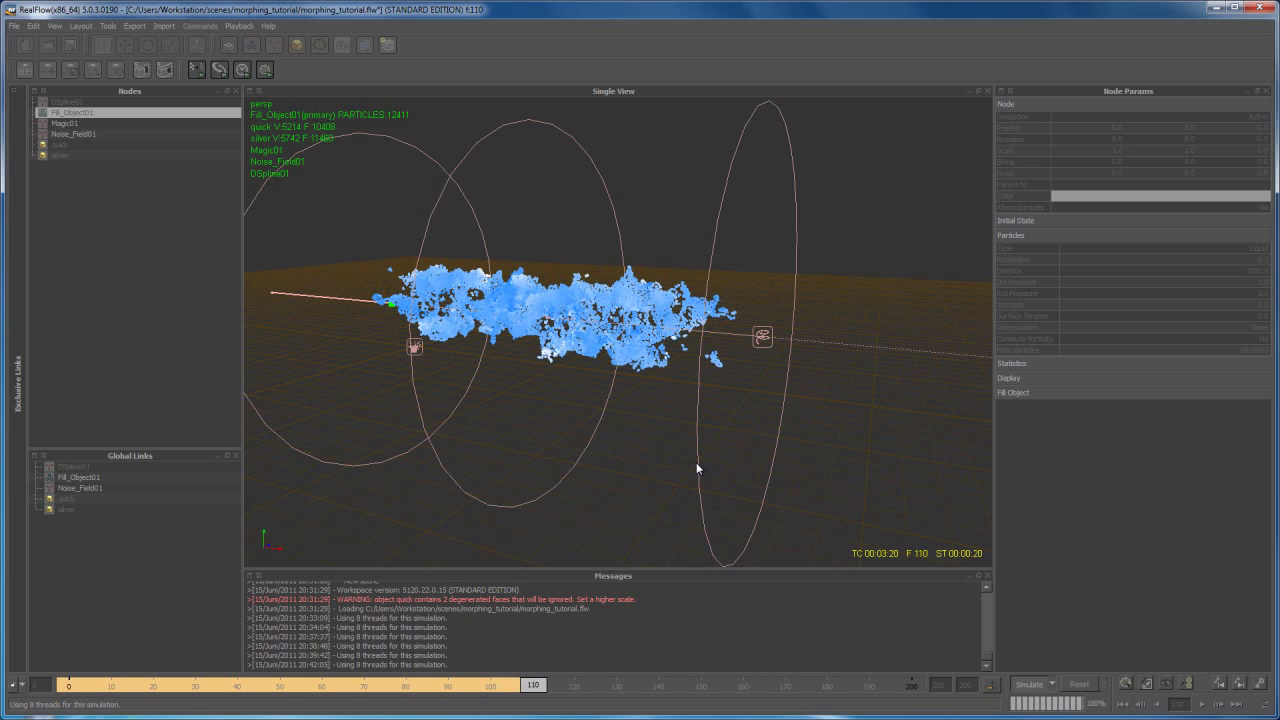
{"action": "left_click", "coordinate": [1030, 685]}
{"action": "mouse_move", "coordinate": [616, 443]}
{"action": "left_mouse_down", "text": "alt"}
{"action": "mouse_move", "coordinate": [774, 443]}
{"action": "mouse_move", "coordinate": [639, 443]}
{"action": "left_mouse_up", "text": "alt"}
{"action": "left_click_drag", "start_coordinate": [697, 448], "coordinate": [640, 520], "text": "alt"}
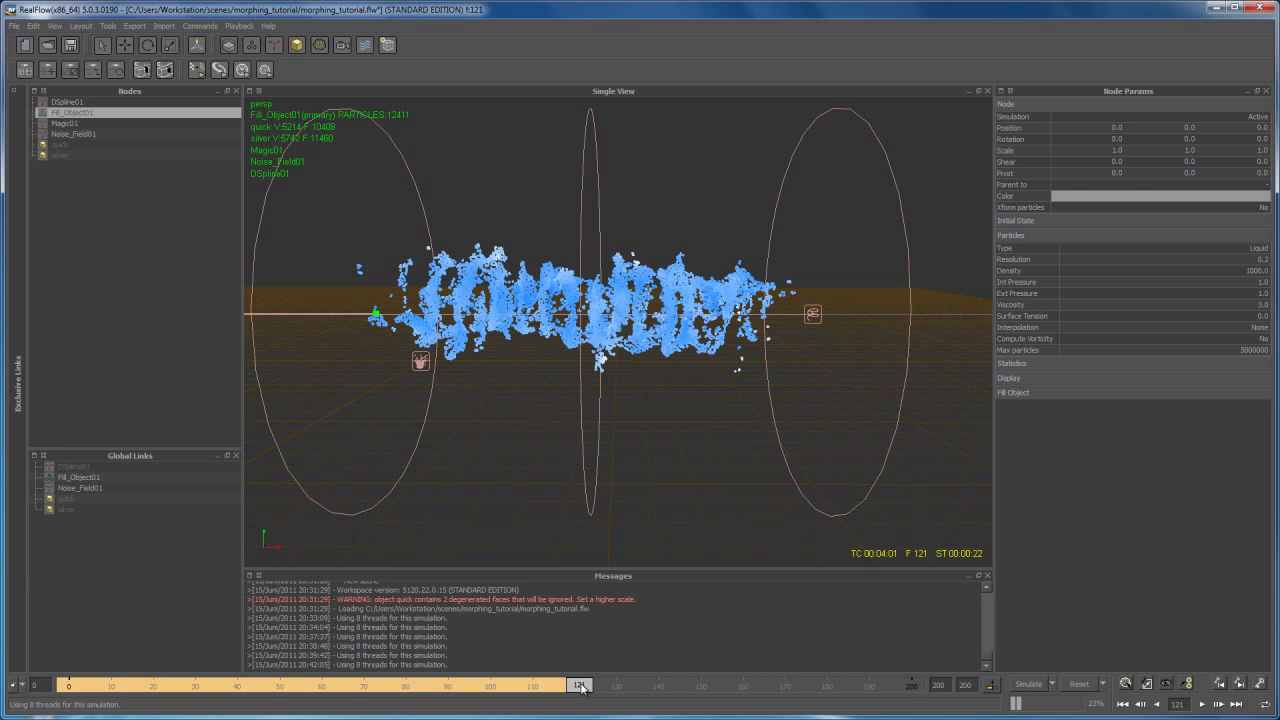
- Go to frame 120, select Magic01 and add it to the global links
{"action": "left_click_drag", "start_coordinate": [580, 687], "coordinate": [575, 687]}
{"action": "left_click_drag", "start_coordinate": [669, 485], "coordinate": [585, 515], "text": "alt"}
{"action": "right_click_drag", "start_coordinate": [585, 515], "coordinate": [638, 500], "text": "alt"}
{"action": "mouse_move", "coordinate": [638, 500]}
{"action": "left_mouse_down", "text": "alt"}
{"action": "mouse_move", "coordinate": [697, 495]}
{"action": "mouse_move", "coordinate": [683, 521]}
{"action": "mouse_move", "coordinate": [660, 494]}
{"action": "left_mouse_up", "text": "alt"}
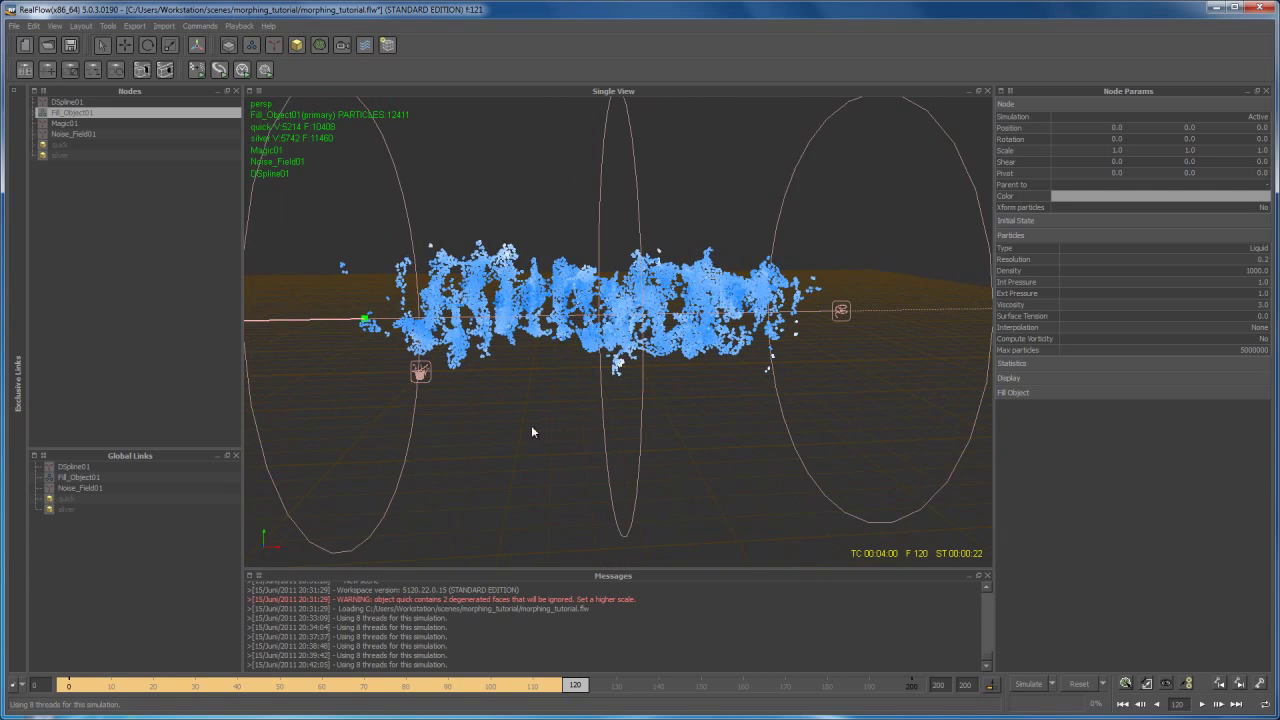
{"action": "left_click", "coordinate": [70, 124]}
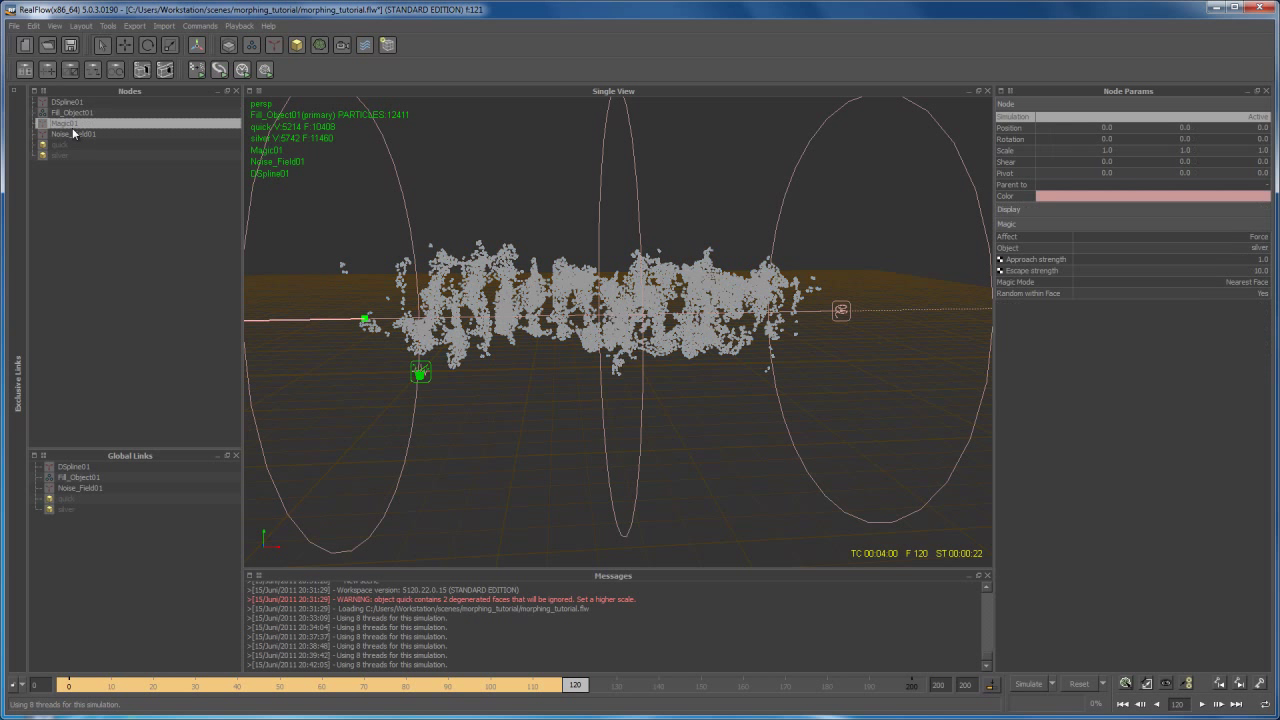
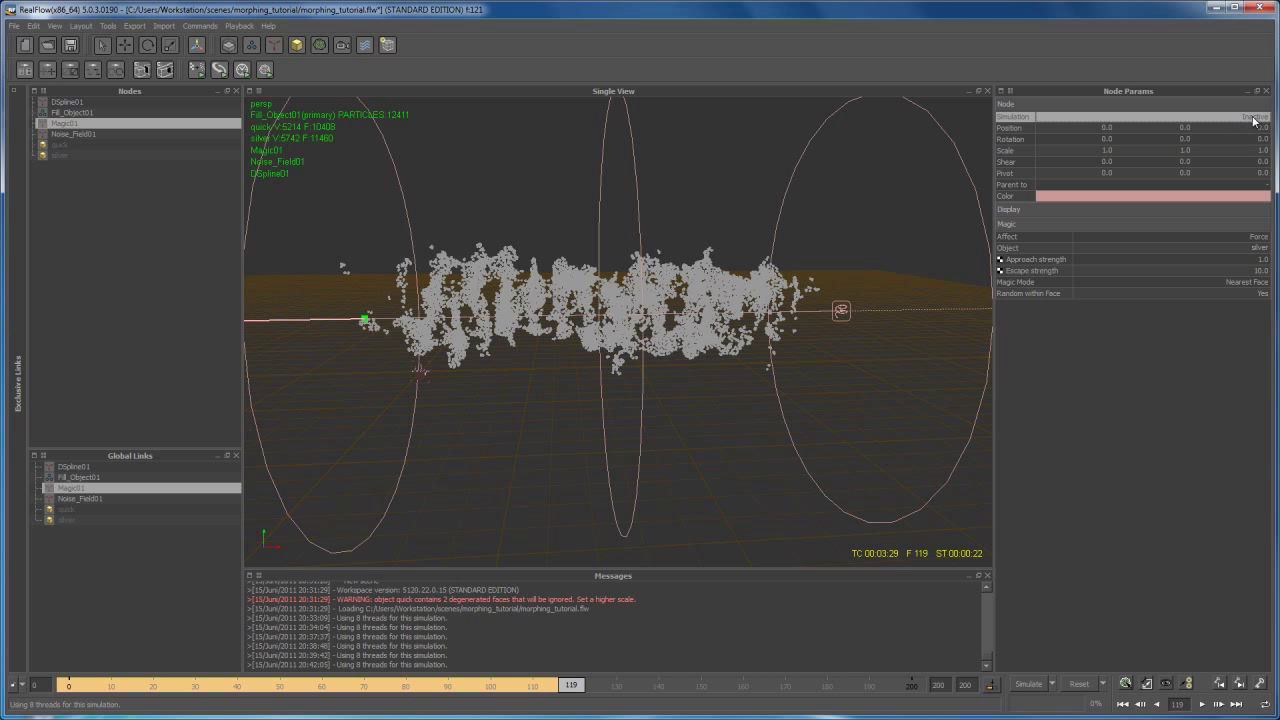
- Add a key for Magic01's Simulation parameter as Inactive at frame 119, and return to frame 120
{"action": "left_click", "coordinate": [1076, 117]}
{"action": "left_click", "coordinate": [1099, 166]}
{"action": "left_click_drag", "start_coordinate": [576, 690], "coordinate": [584, 689]}
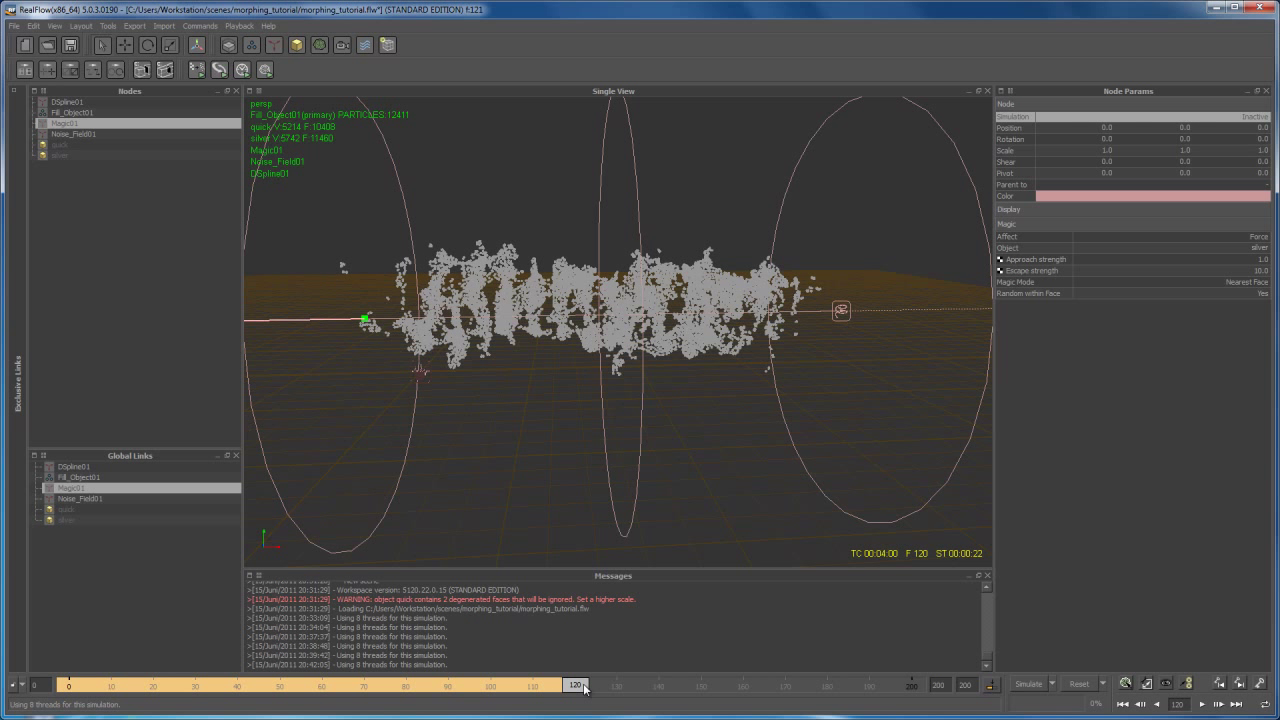
- Set Magic01's Simulation parameter to Active at frame 120 and add a key for it there
{"action": "left_click", "coordinate": [1268, 118]}
{"action": "left_click", "coordinate": [1263, 116]}
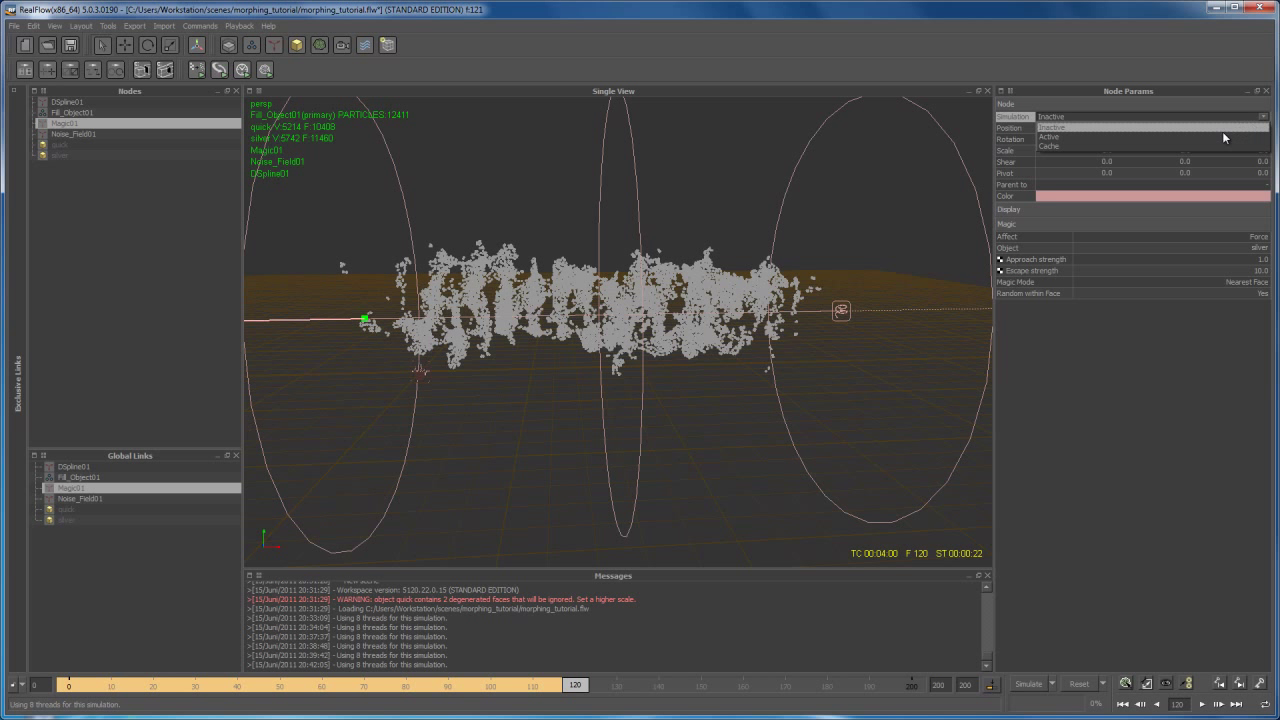
{"action": "left_click", "coordinate": [1222, 136]}
{"action": "left_click", "coordinate": [1101, 116]}
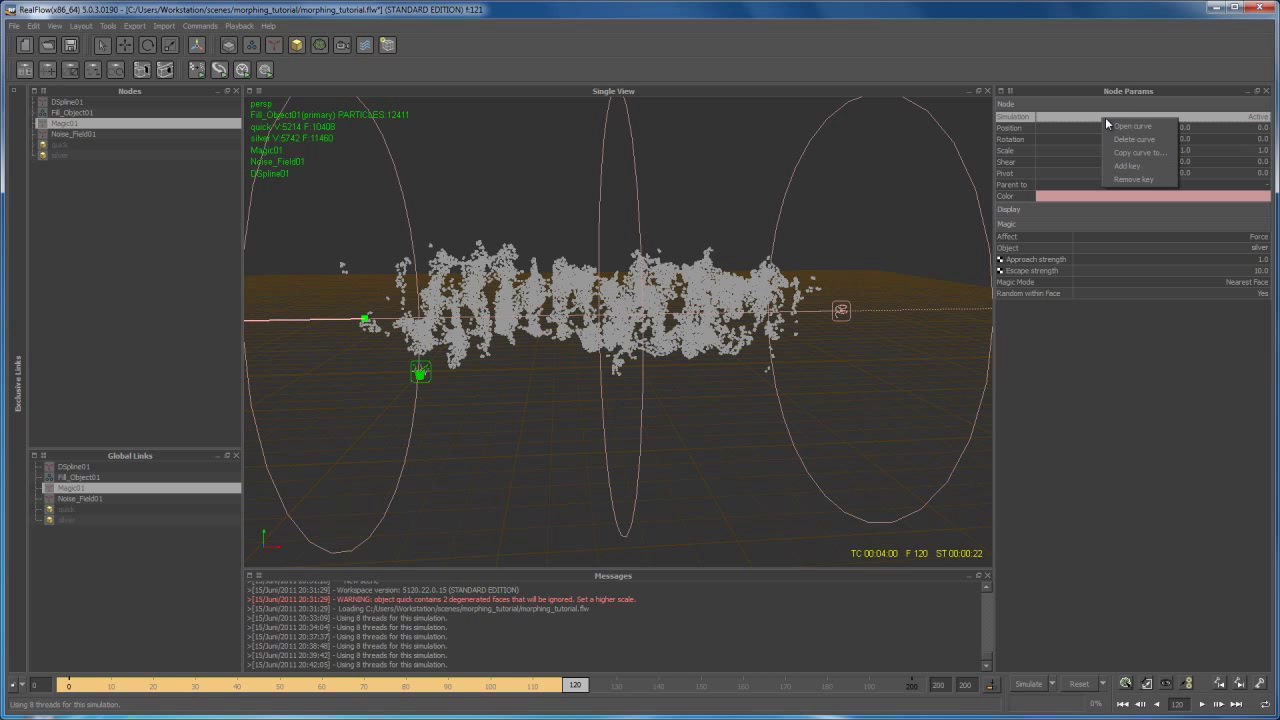
{"action": "left_click", "coordinate": [1111, 184]}
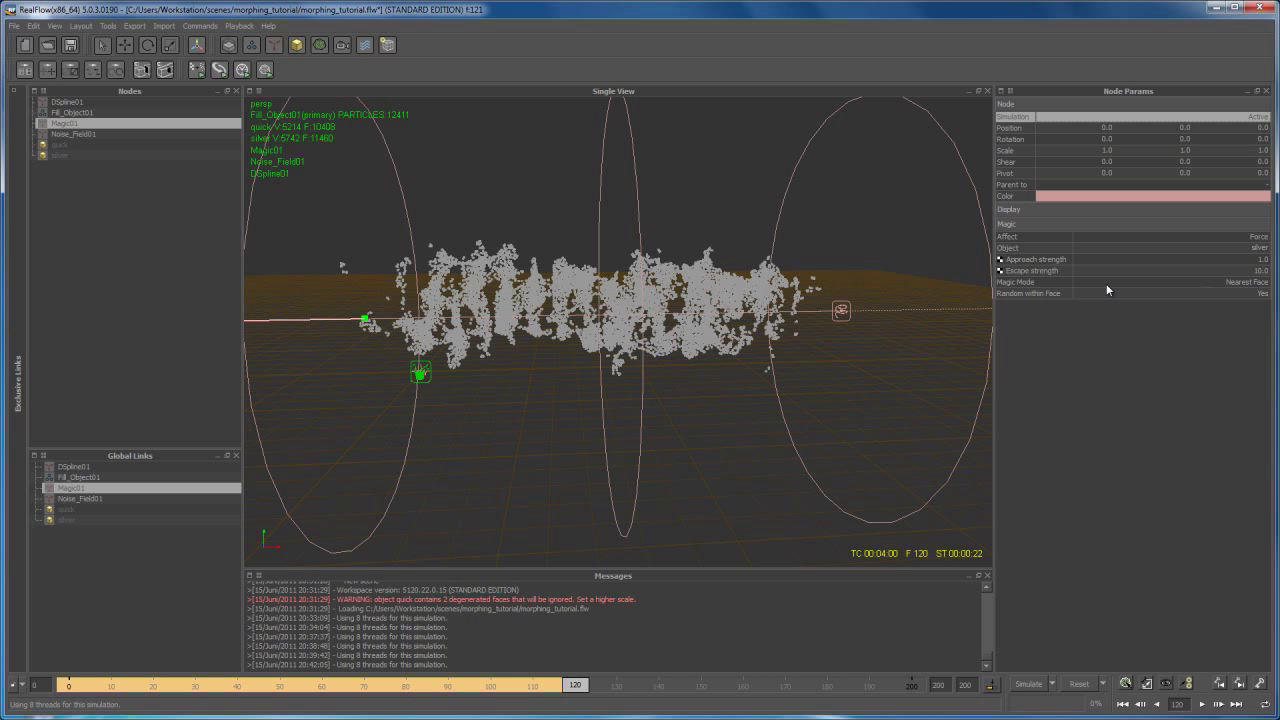
- For Magic01, set Random within Face to No, Approach strength to 10 and Escape strength to 50
{"action": "left_click", "coordinate": [1265, 294]}
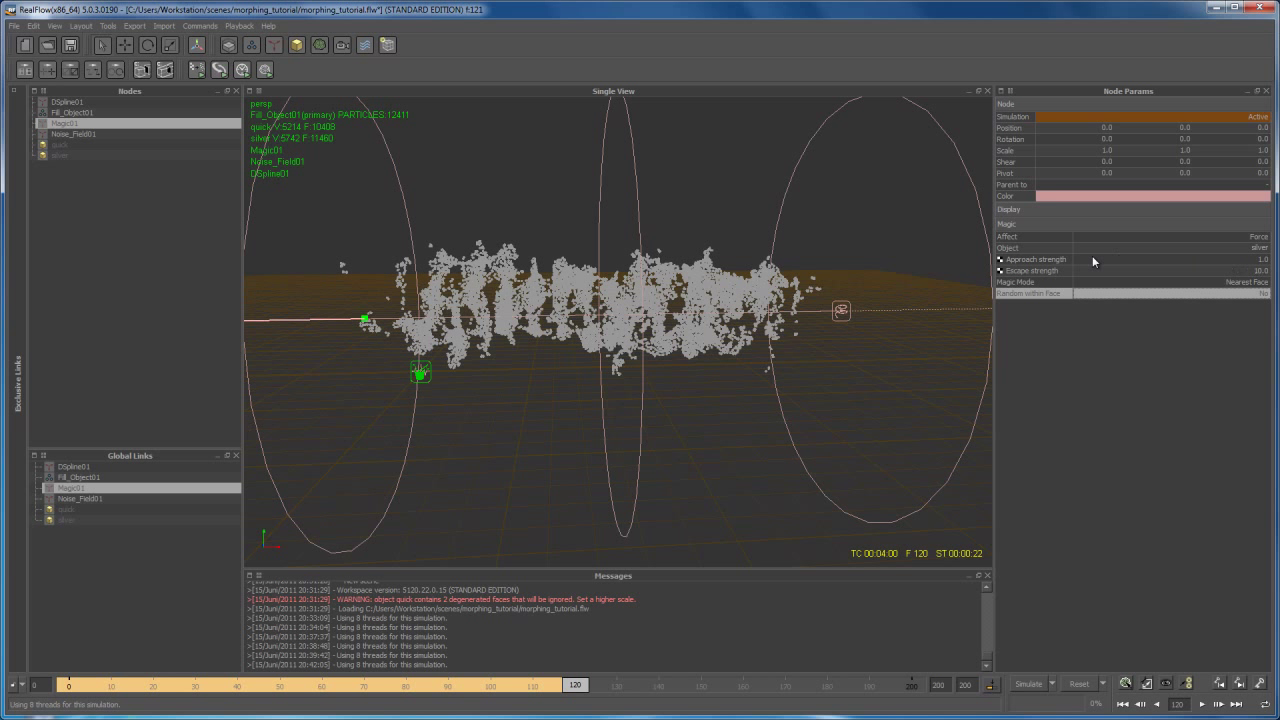
{"action": "left_click", "coordinate": [1262, 259]}
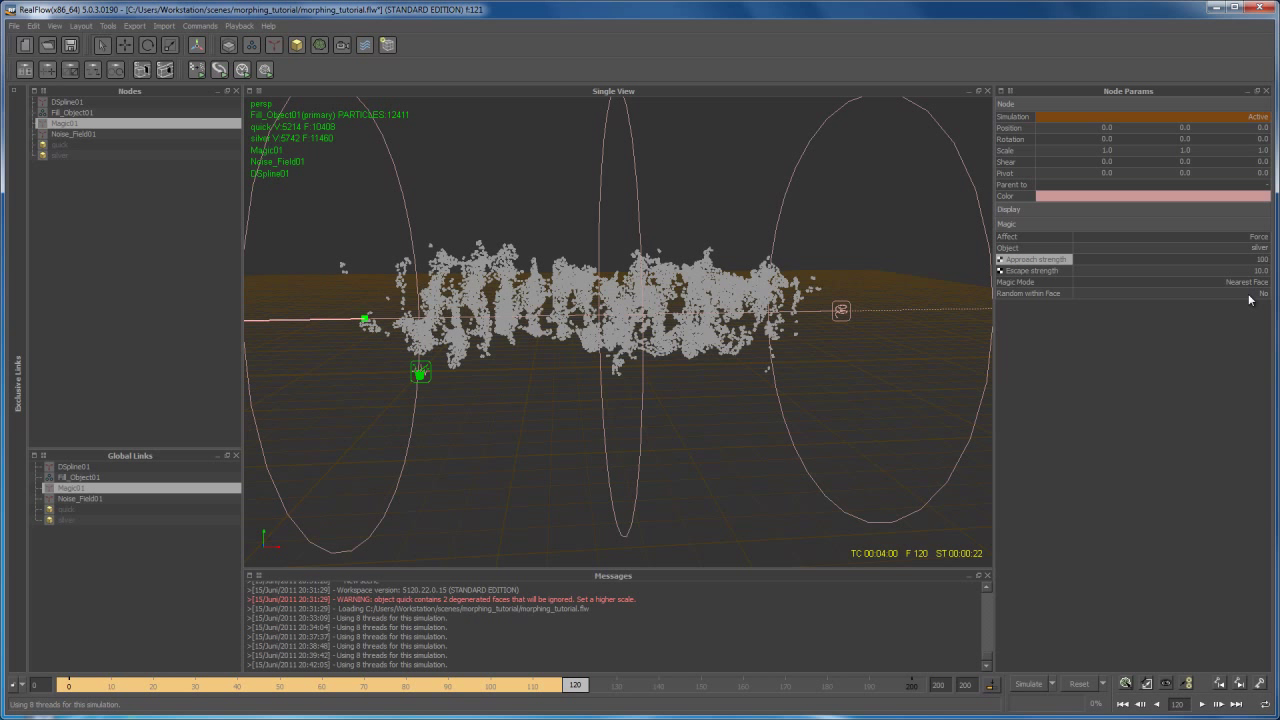
{"action": "key", "text": "Tab"}
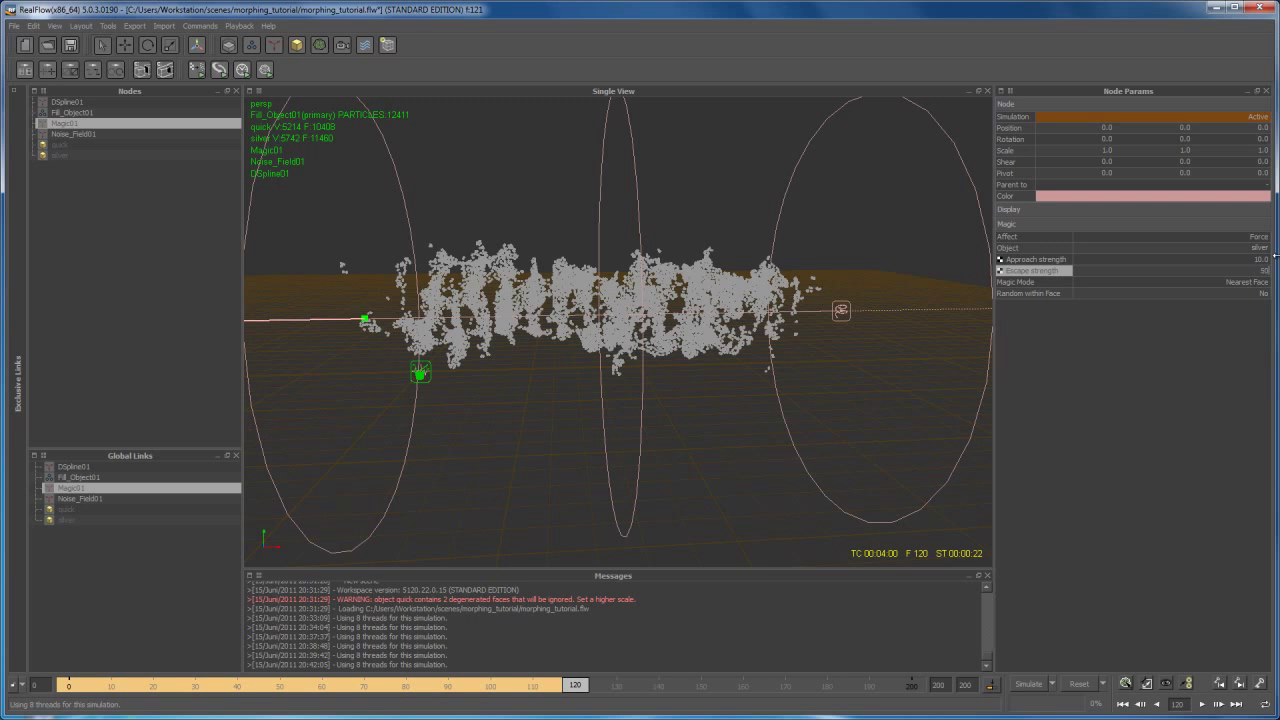
{"action": "type", "text": "50"}
{"action": "key", "text": "Return"}
- Reset all simulation data, confirming the reset, then select Fill_Object01 and simulate to frame 180 to test the Magic01 settings
{"action": "left_click_drag", "start_coordinate": [706, 411], "coordinate": [720, 462], "text": "alt"}
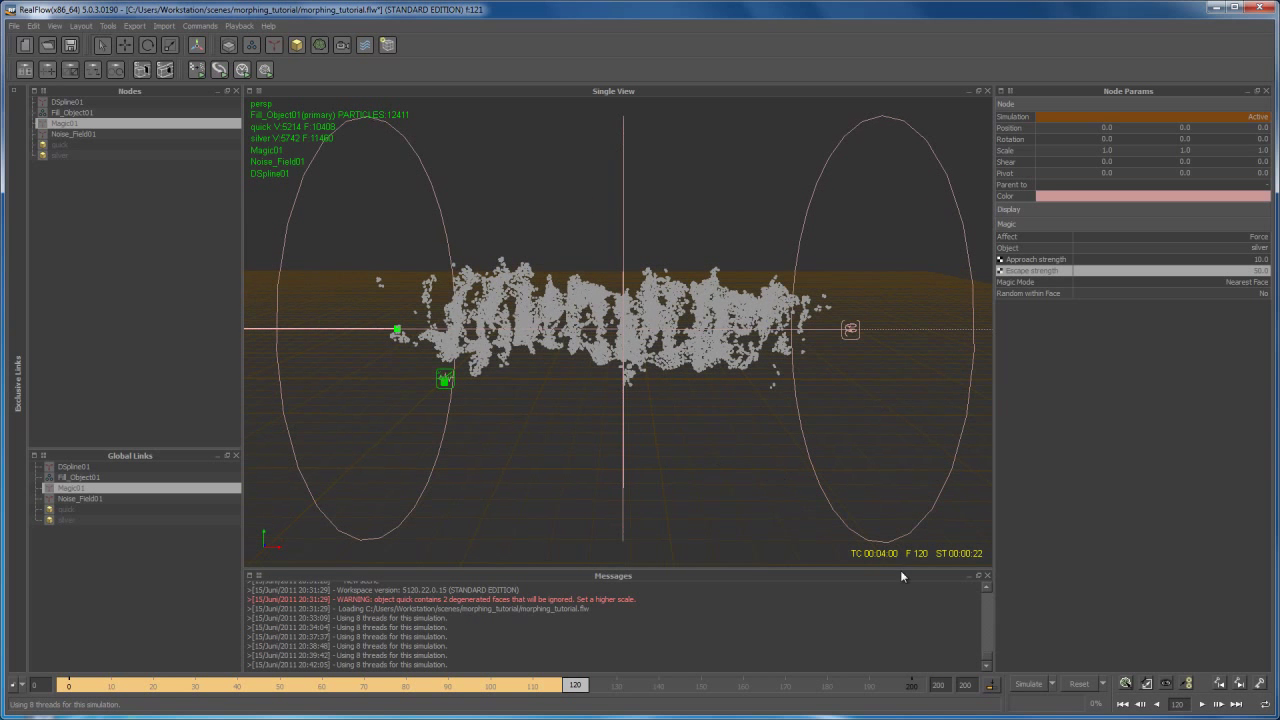
{"action": "left_click", "coordinate": [1078, 686]}
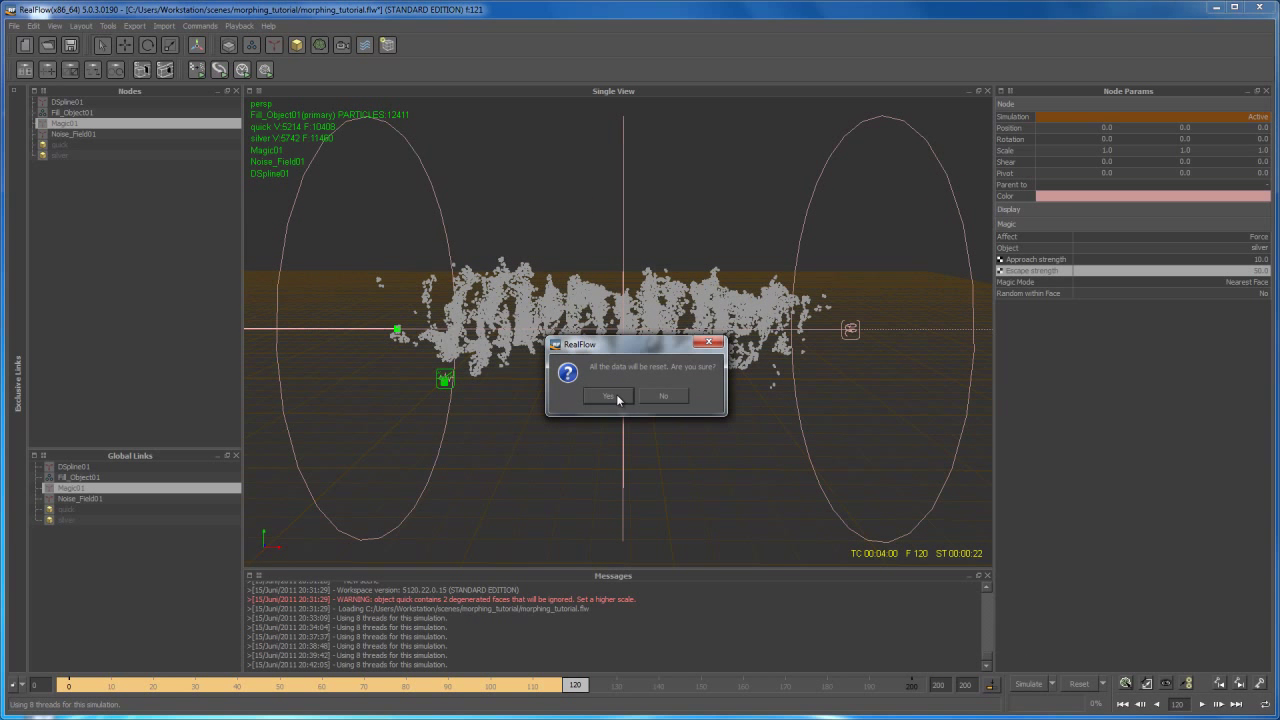
{"action": "left_click", "coordinate": [616, 397]}
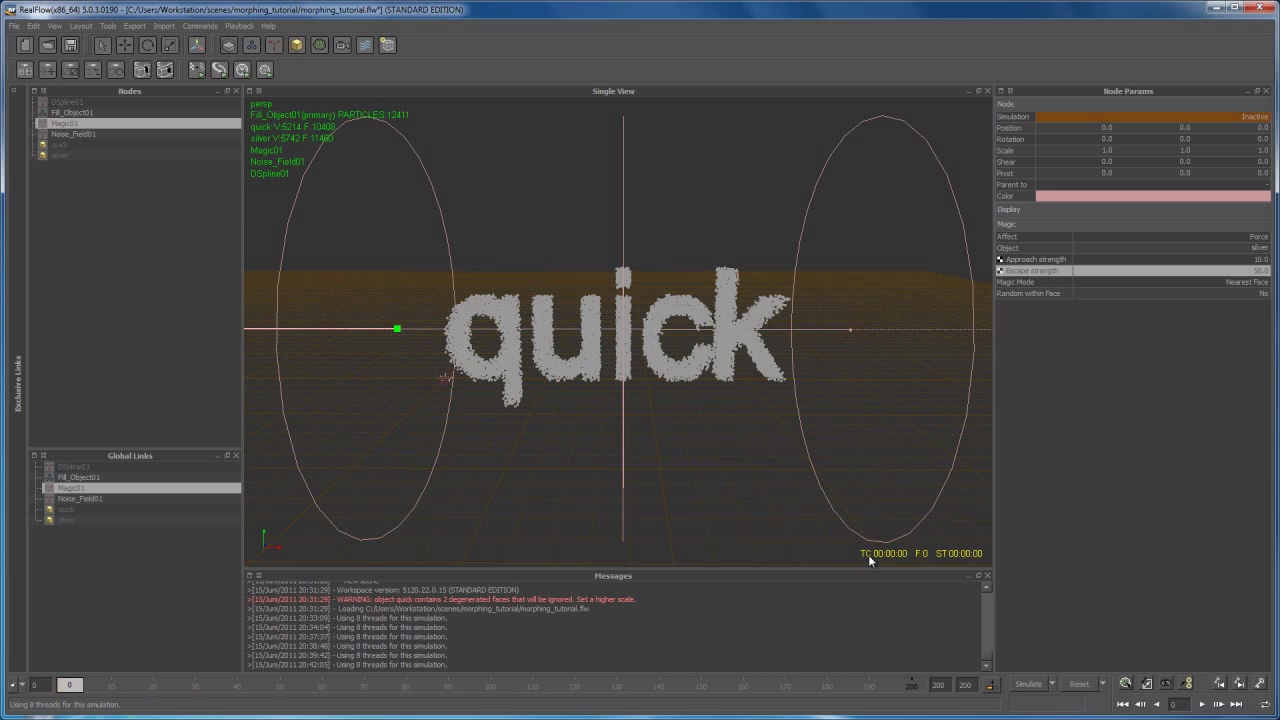
{"action": "left_click", "coordinate": [791, 432]}
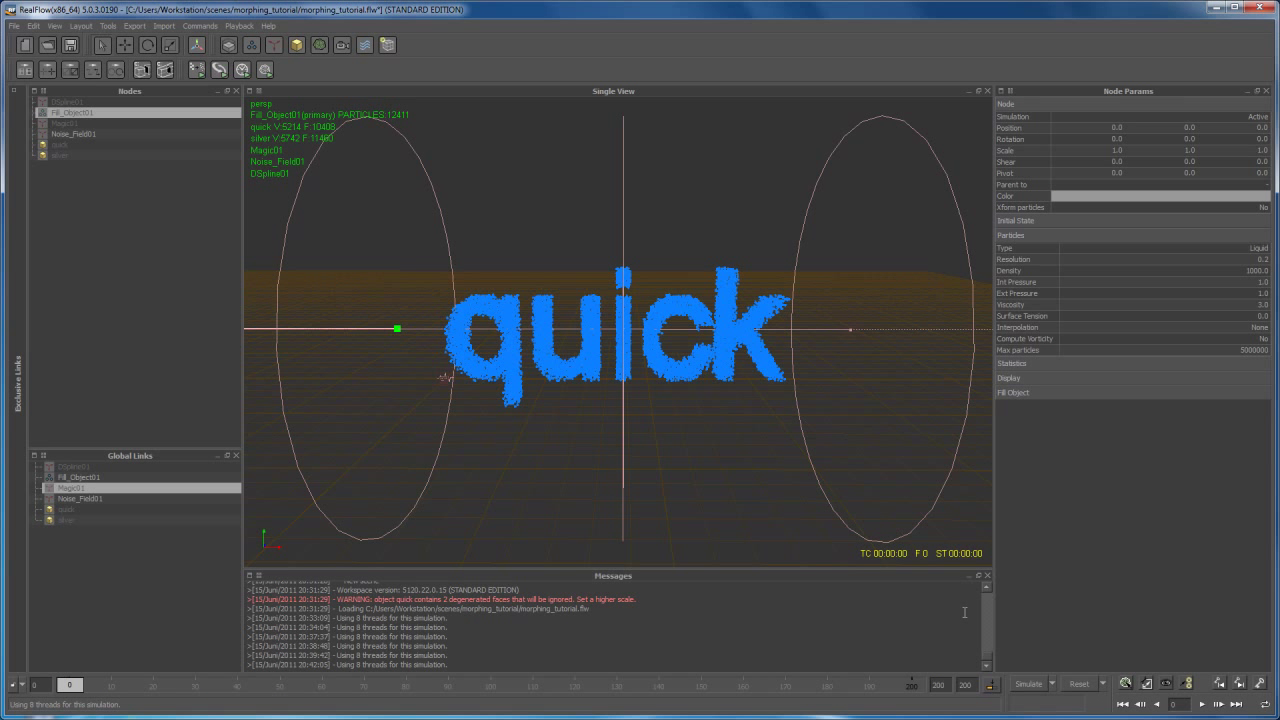
{"action": "left_click", "coordinate": [1029, 684]}
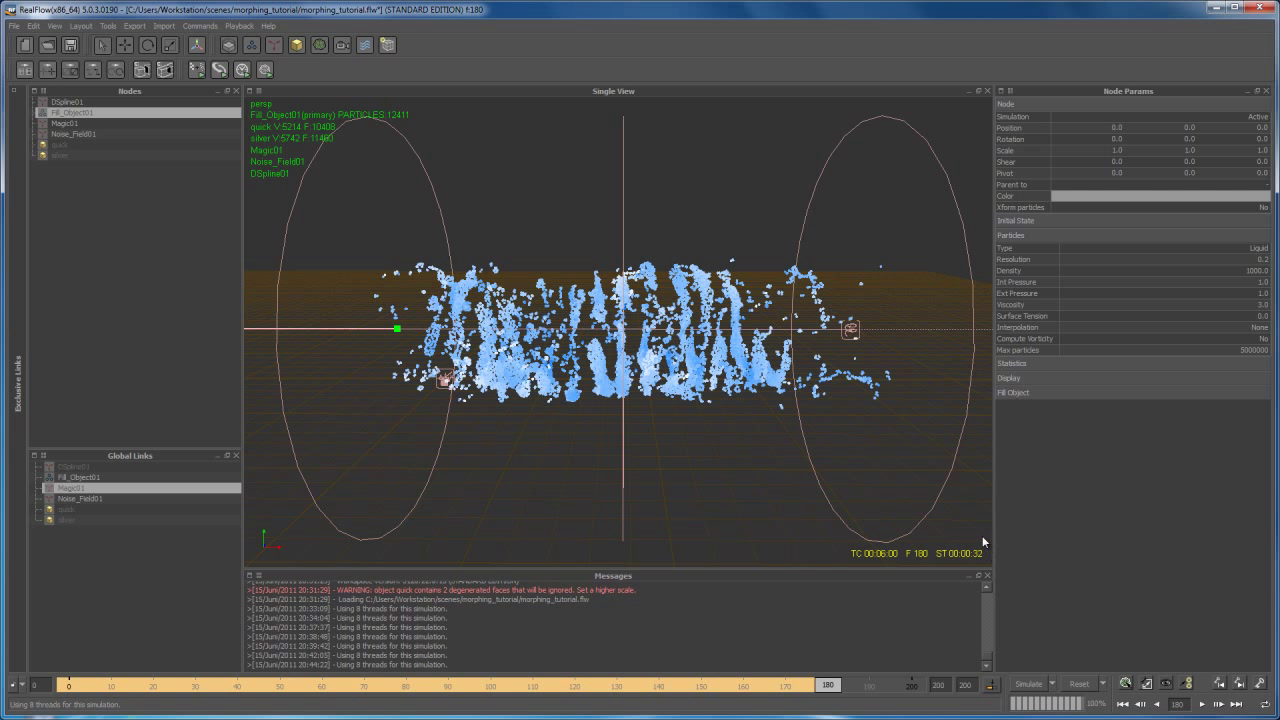
- Go back to frame 117 with Magic01 selected, remove Magic01 from the global links and add it again
{"action": "left_click_drag", "start_coordinate": [835, 695], "coordinate": [573, 688]}
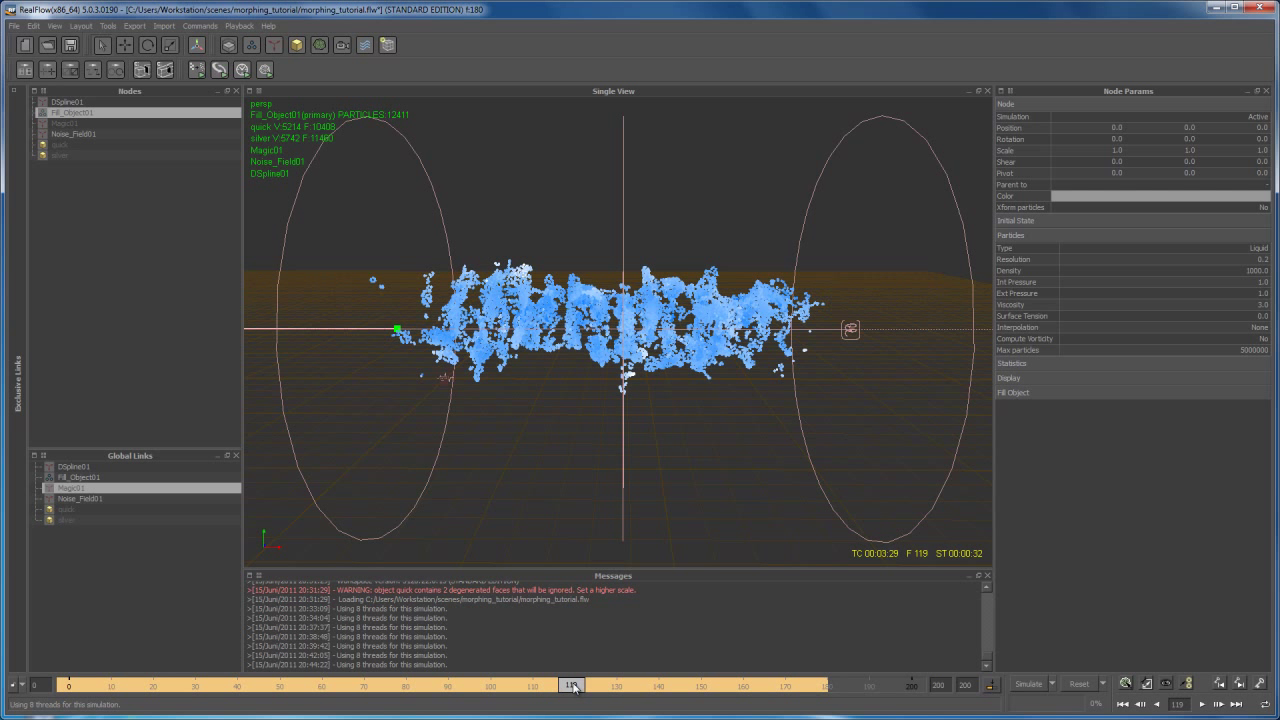
{"action": "left_click", "coordinate": [74, 123]}
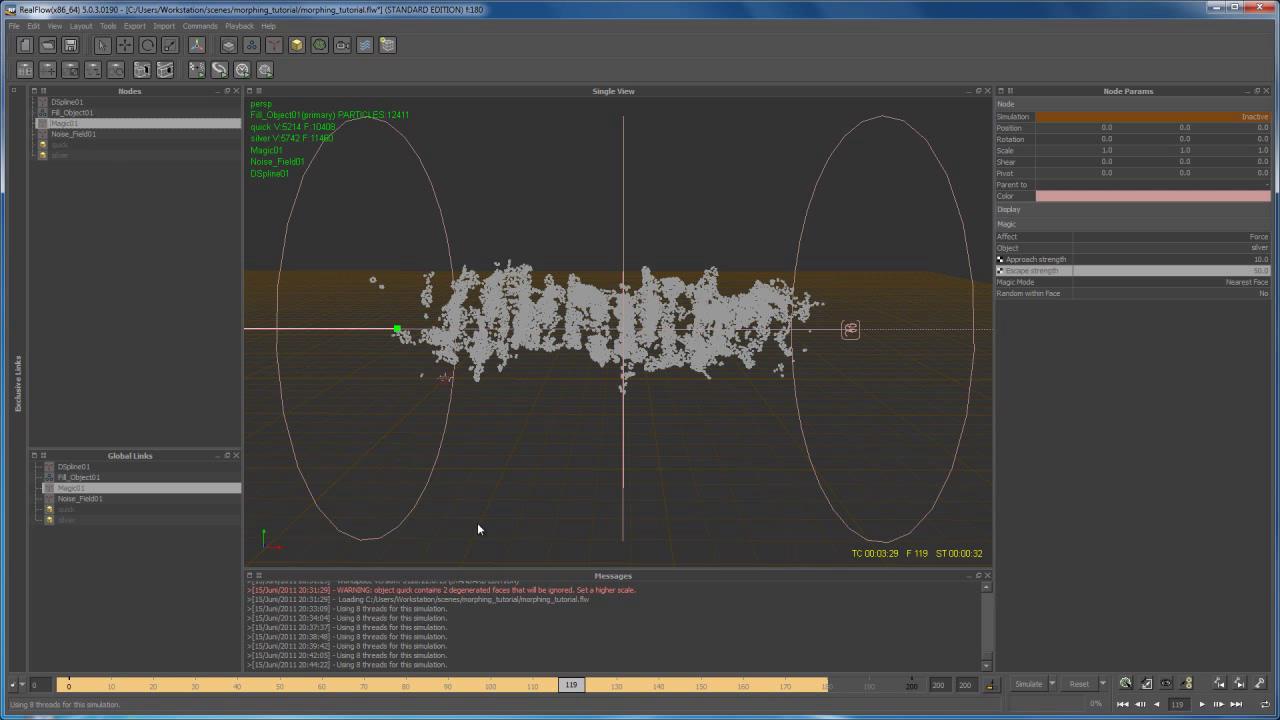
{"action": "left_click_drag", "start_coordinate": [573, 688], "coordinate": [564, 689]}
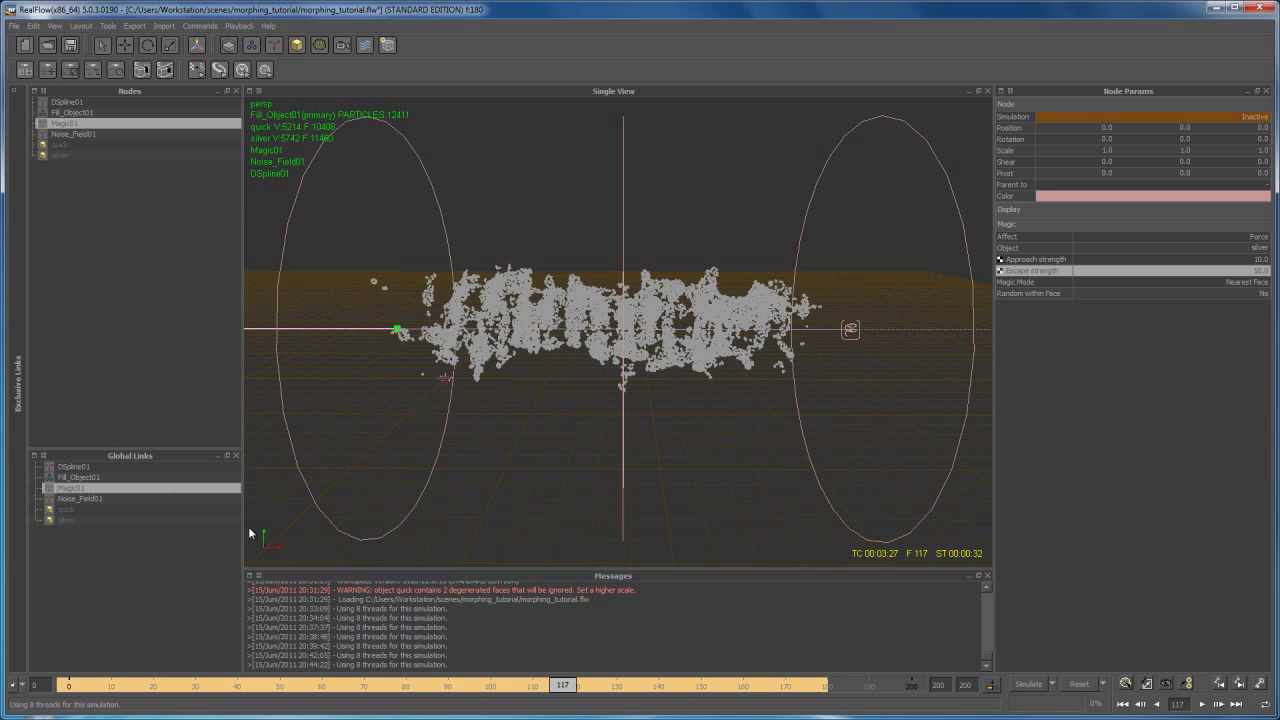
{"action": "key", "text": "Delete"}
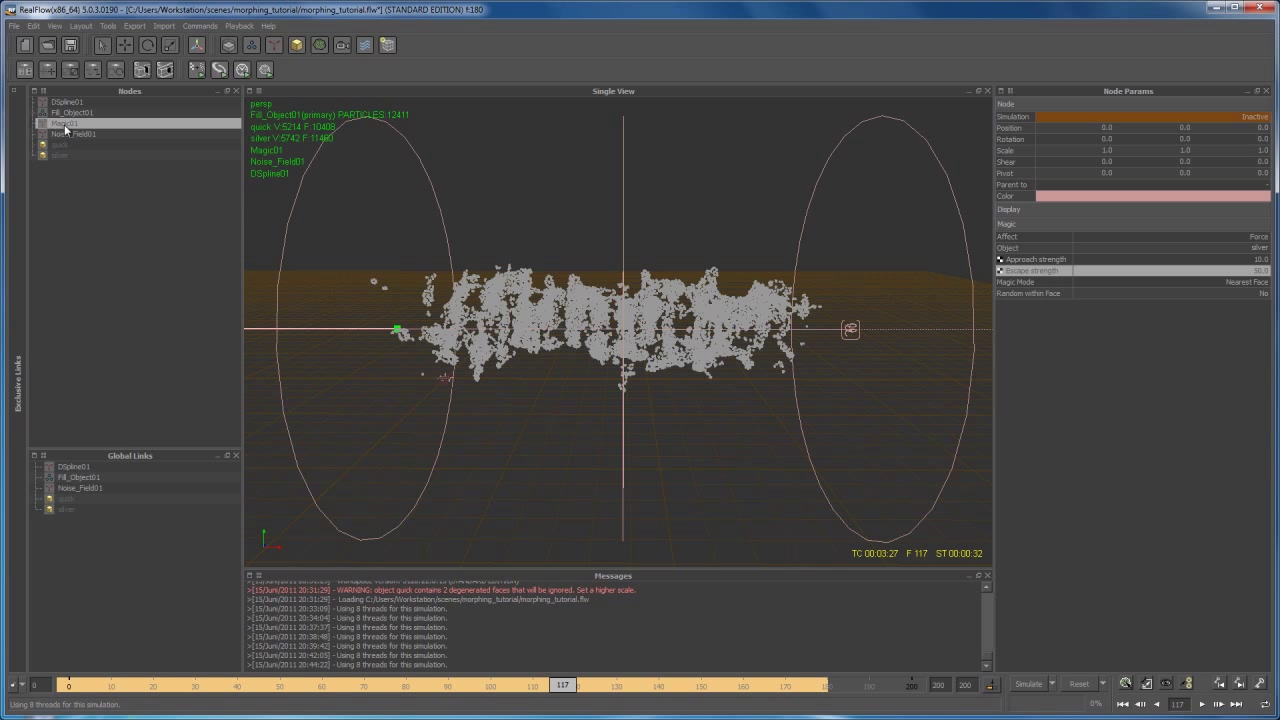
{"action": "left_click_drag", "start_coordinate": [64, 127], "coordinate": [71, 255]}
{"action": "left_click_drag", "start_coordinate": [74, 568], "coordinate": [133, 474]}
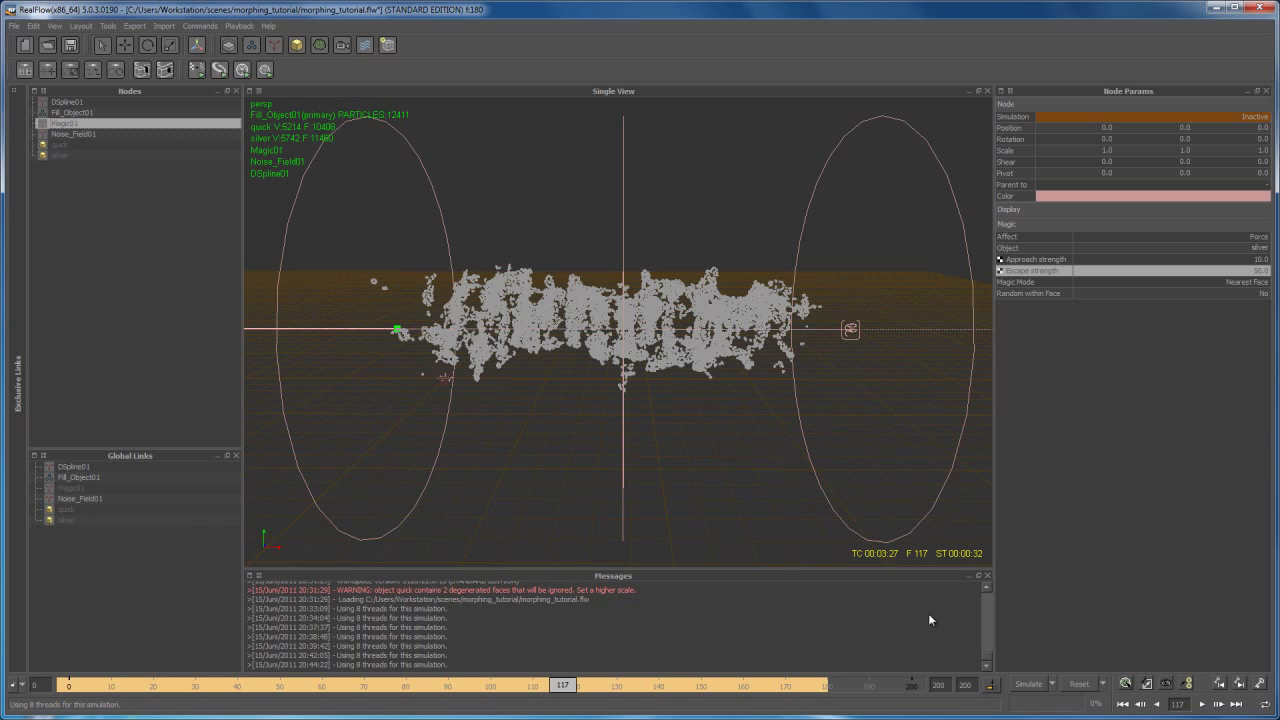
- Reset all simulation data, confirming the reset, select Fill_Object01 and simulate the full range to frame 200
{"action": "left_click", "coordinate": [1082, 686]}
{"action": "left_click", "coordinate": [612, 392]}
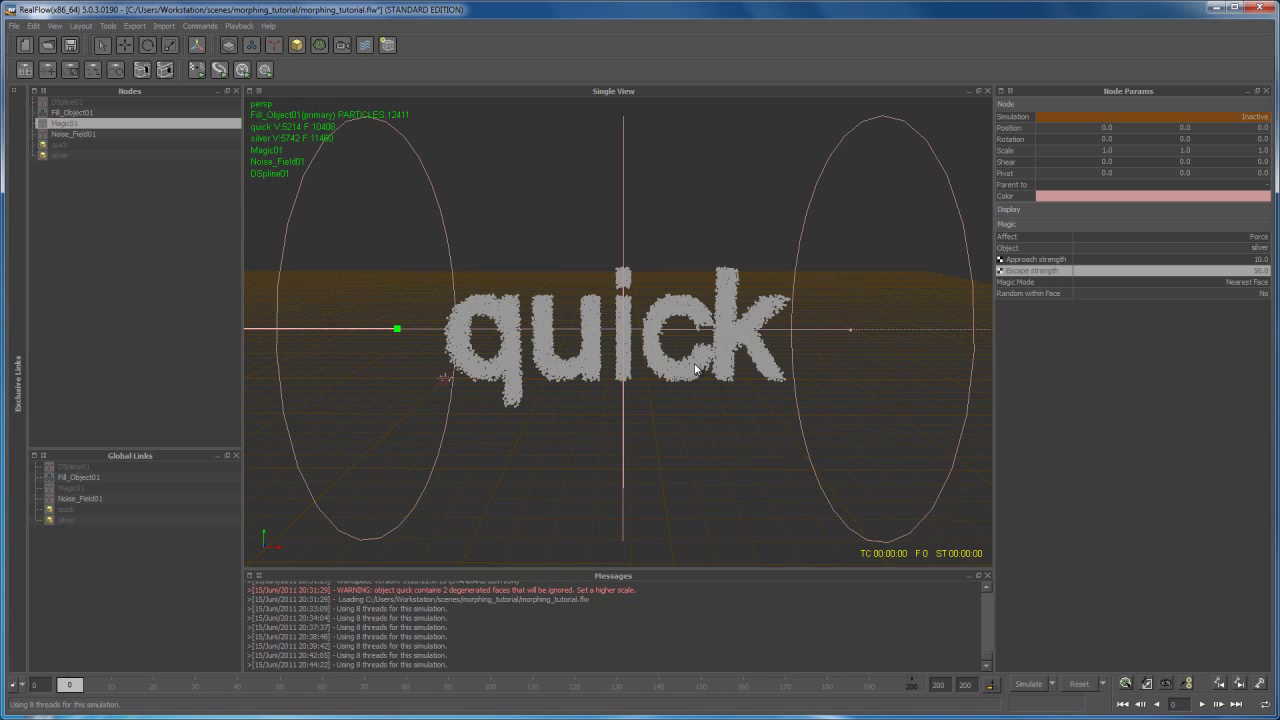
{"action": "left_click", "coordinate": [697, 369]}
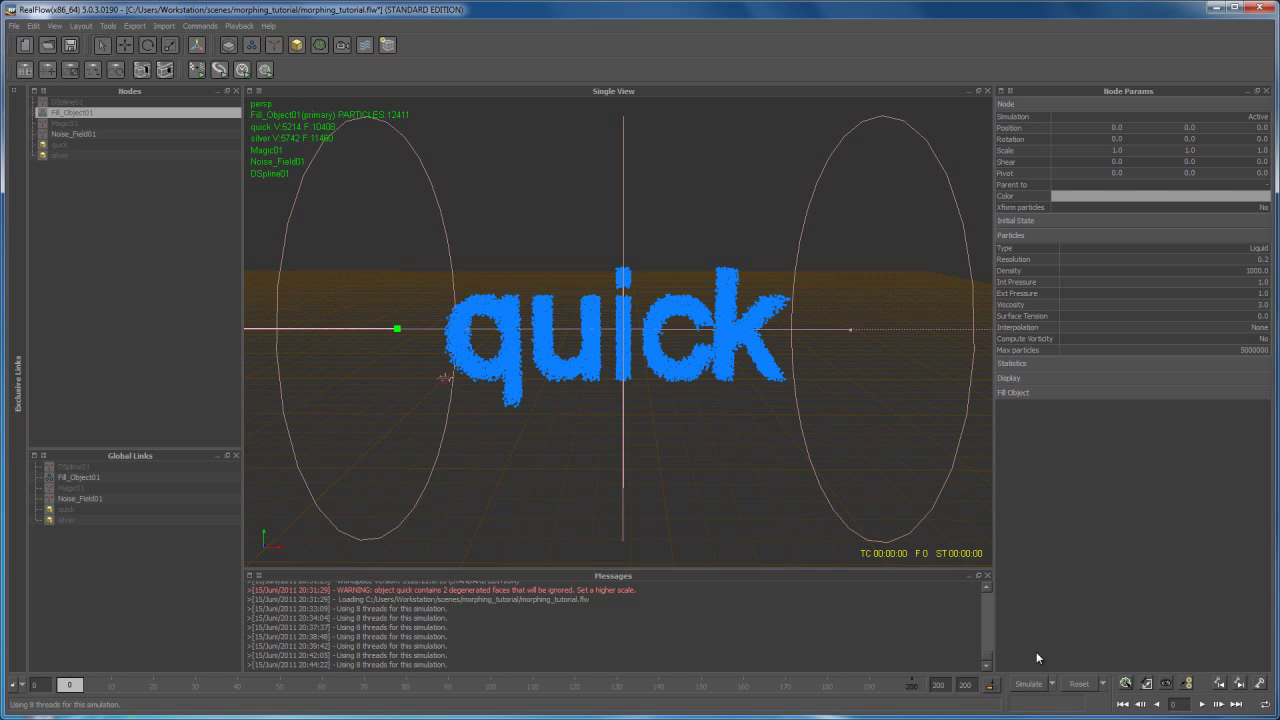
{"action": "left_click", "coordinate": [1029, 685]}
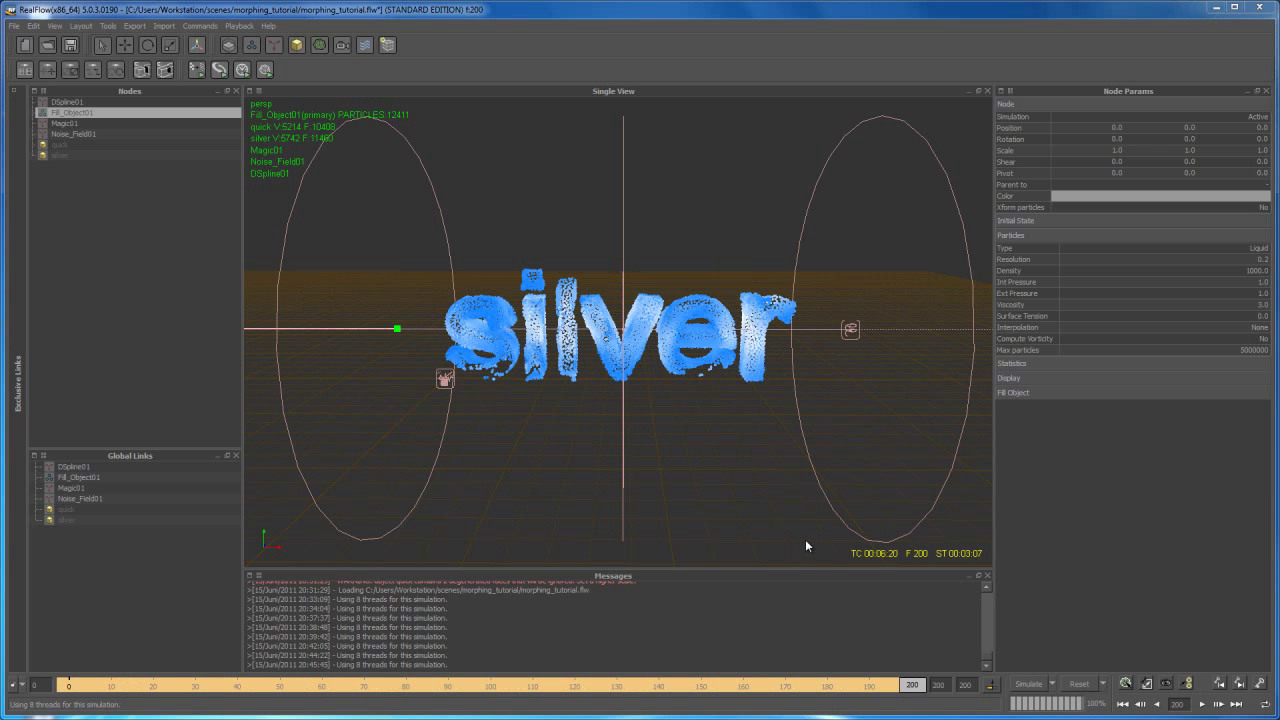
- Return to frame 0, frame the word "quick", create a video preview of the simulation, play it and close the Movie Player
{"action": "left_click", "coordinate": [1124, 704]}
{"action": "left_click_drag", "start_coordinate": [748, 372], "coordinate": [713, 406], "text": "alt"}
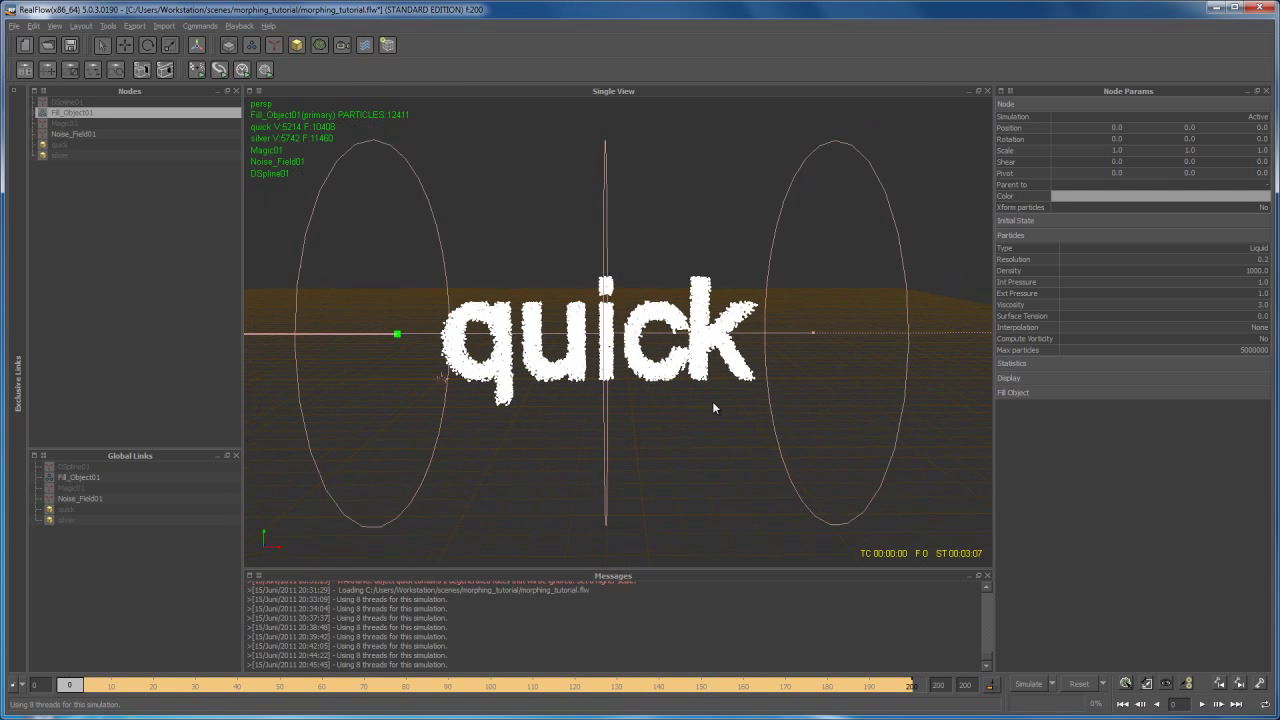
{"action": "scroll", "coordinate": [712, 401], "scroll_direction": "up", "scroll_amount": 5}
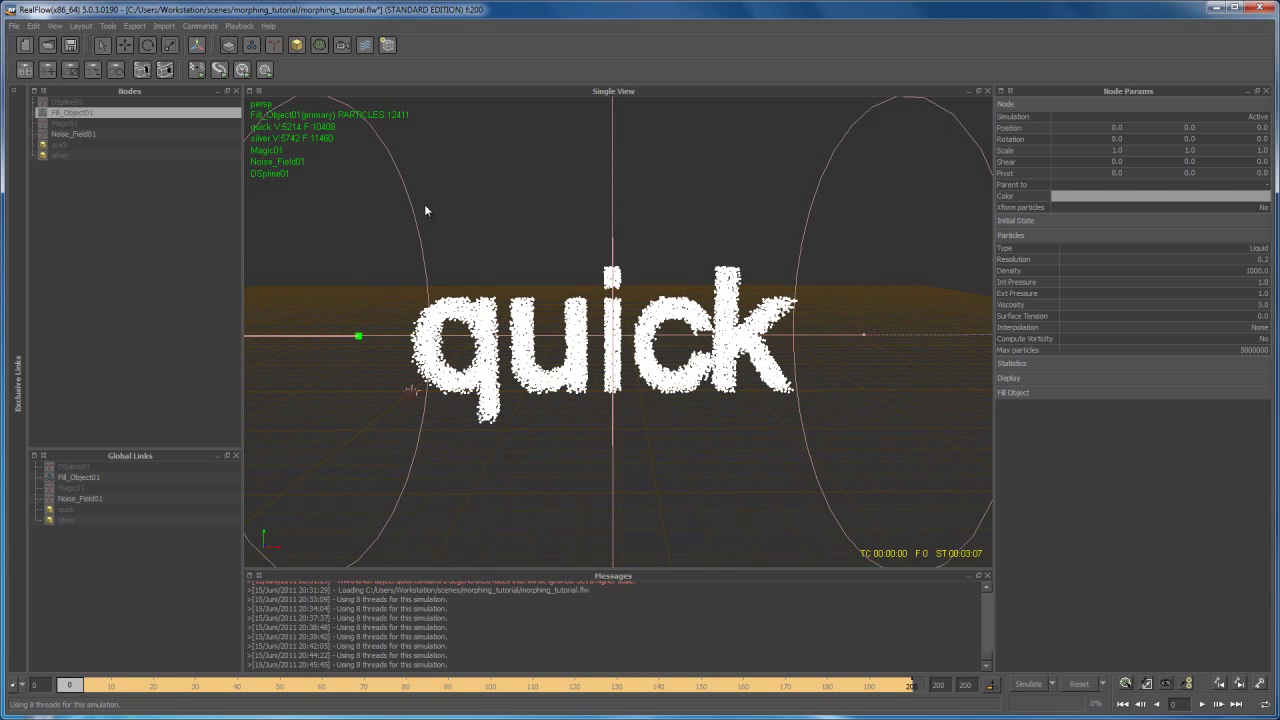
{"action": "left_click", "coordinate": [240, 26]}
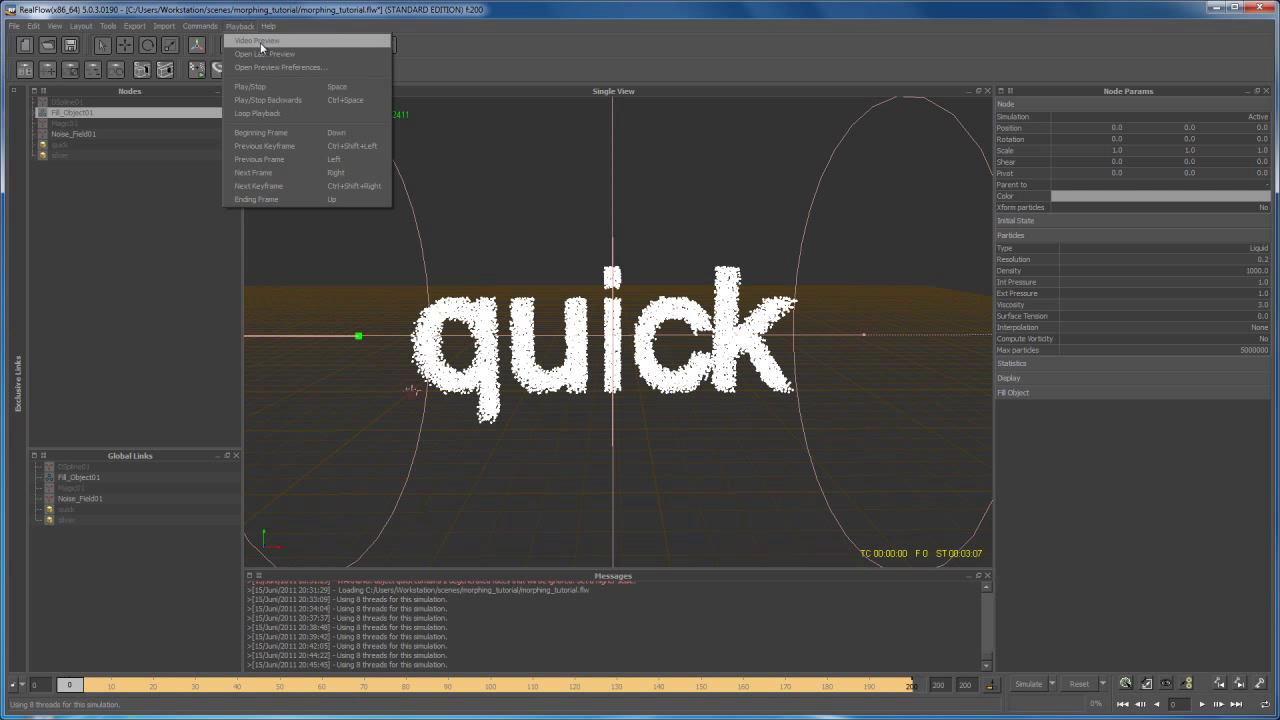
{"action": "left_click", "coordinate": [256, 40]}
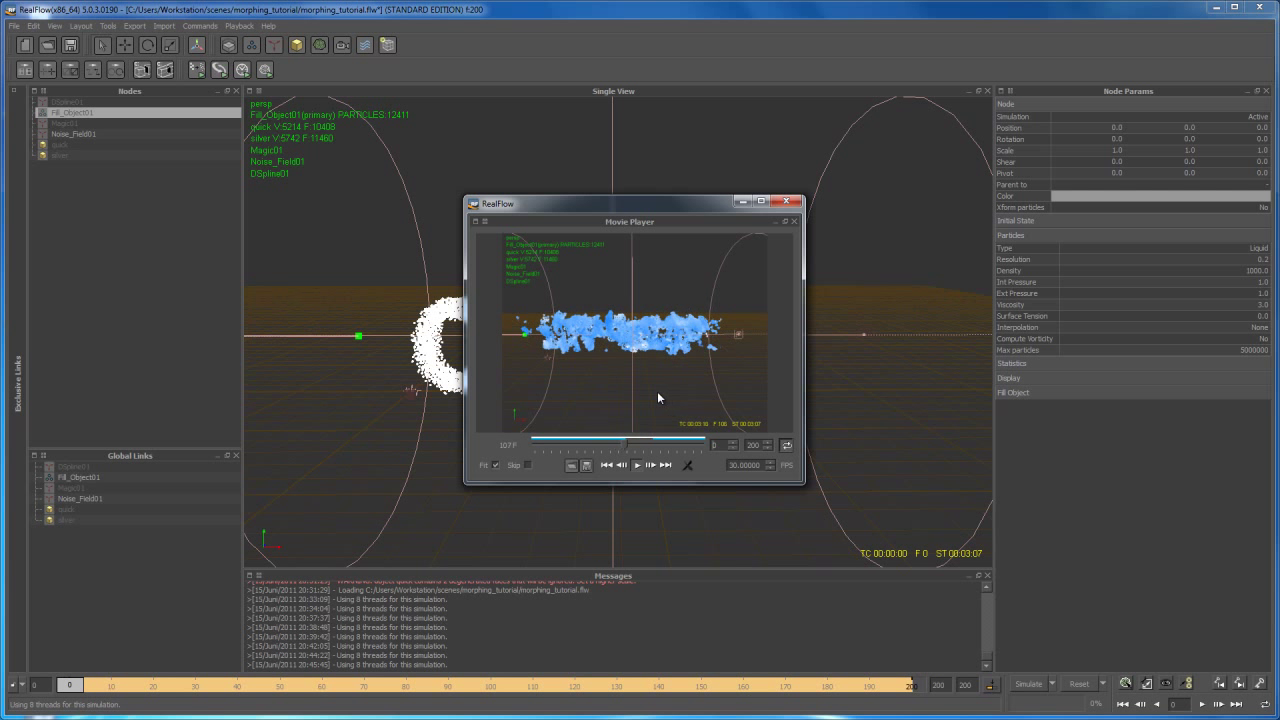
{"action": "left_click", "coordinate": [638, 466]}
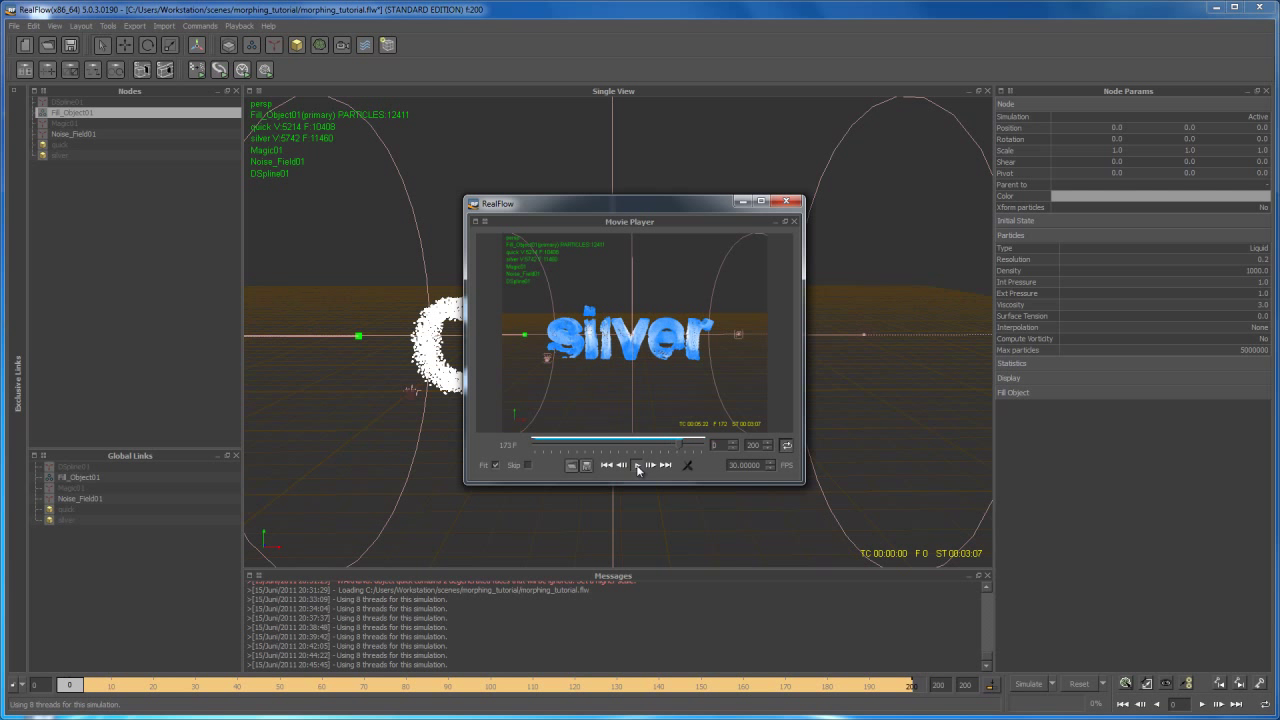
{"action": "left_click", "coordinate": [787, 201]}
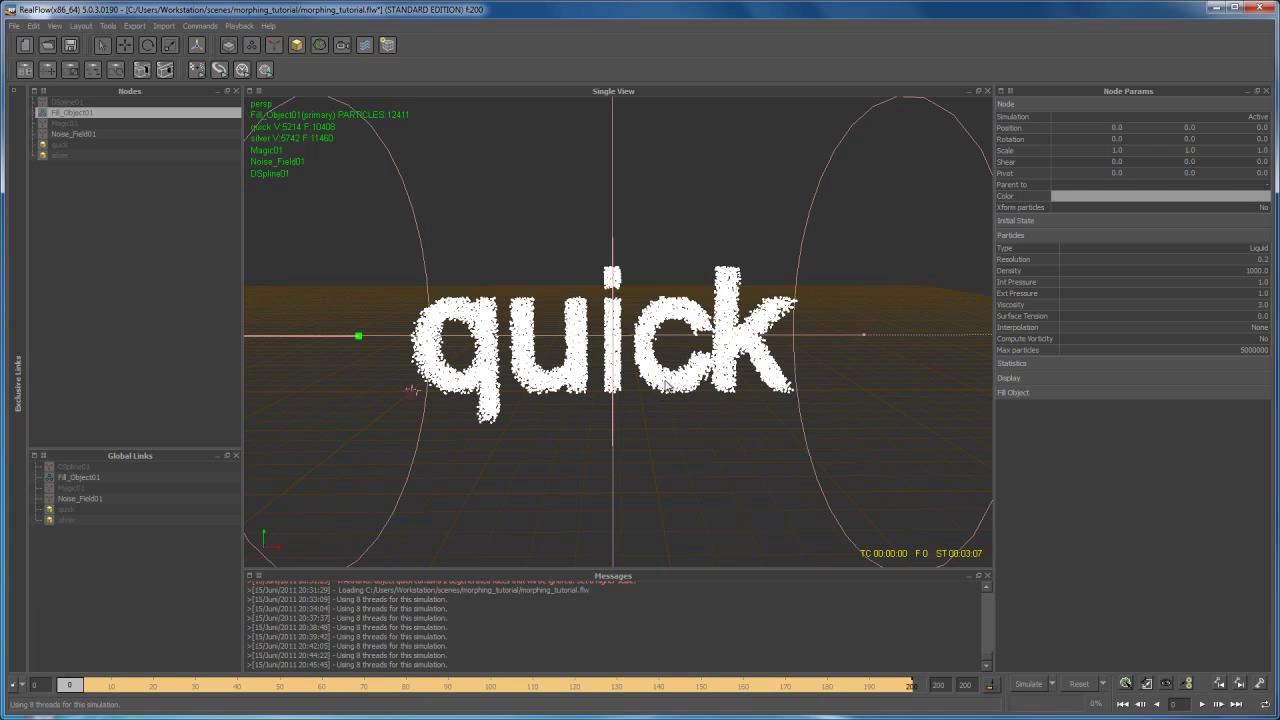
- Go to frame 200 and examine the shape of the "silver" particle text from several angles
{"action": "left_click", "coordinate": [907, 684]}
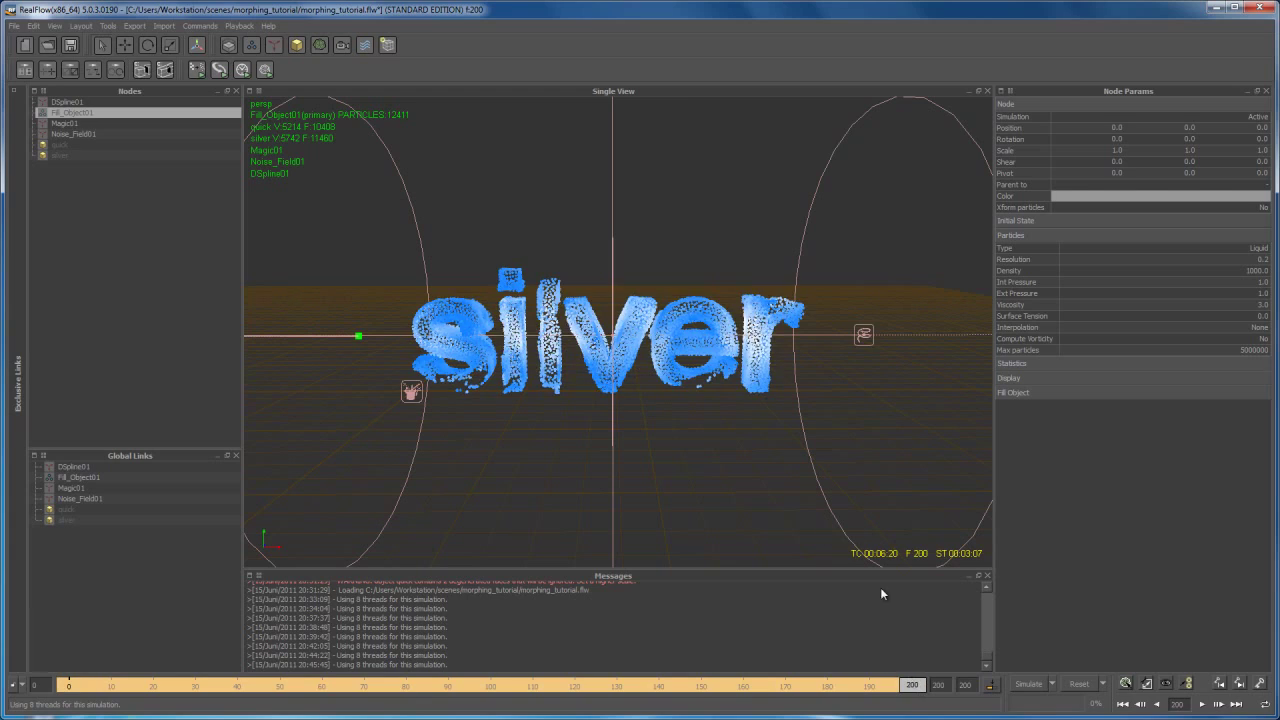
{"action": "left_click_drag", "start_coordinate": [732, 400], "coordinate": [677, 389], "text": "alt"}
{"action": "right_click_drag", "start_coordinate": [677, 389], "coordinate": [671, 450], "text": "alt"}
{"action": "left_click_drag", "start_coordinate": [671, 451], "coordinate": [666, 398], "text": "alt"}
{"action": "right_click_drag", "start_coordinate": [674, 405], "coordinate": [698, 446], "text": "alt"}
{"action": "left_click_drag", "start_coordinate": [698, 446], "coordinate": [738, 444], "text": "alt"}
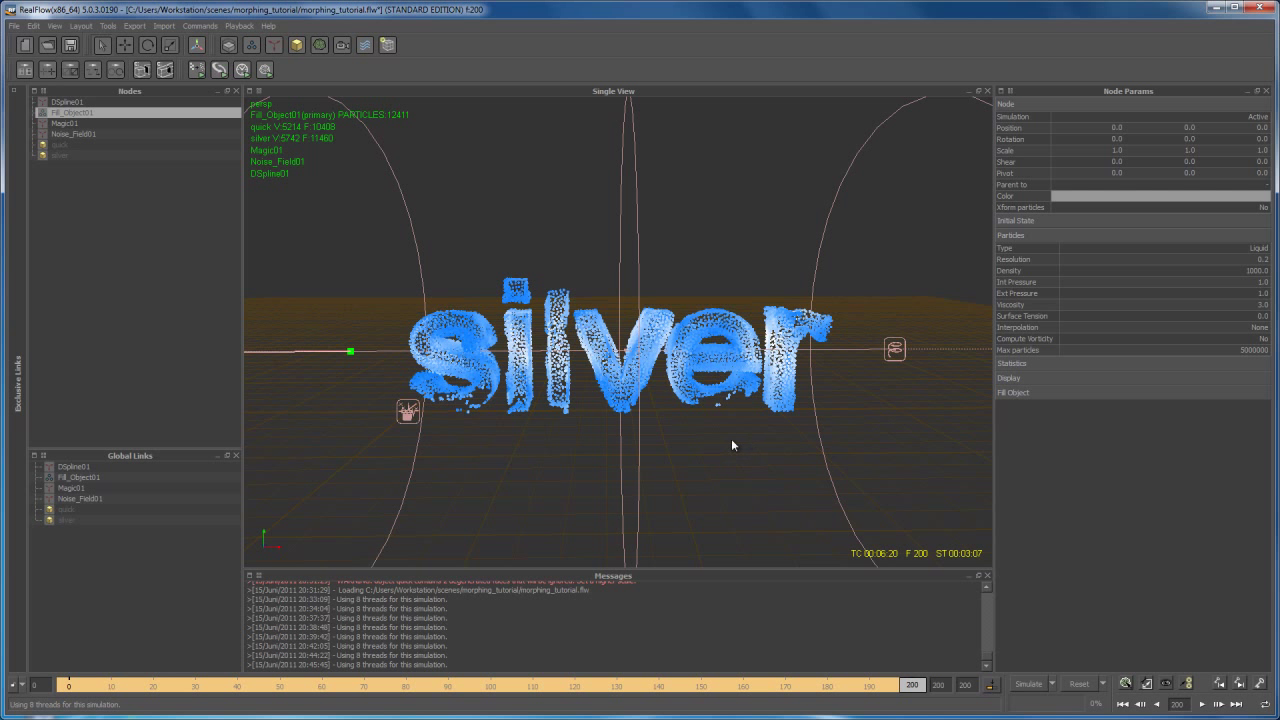